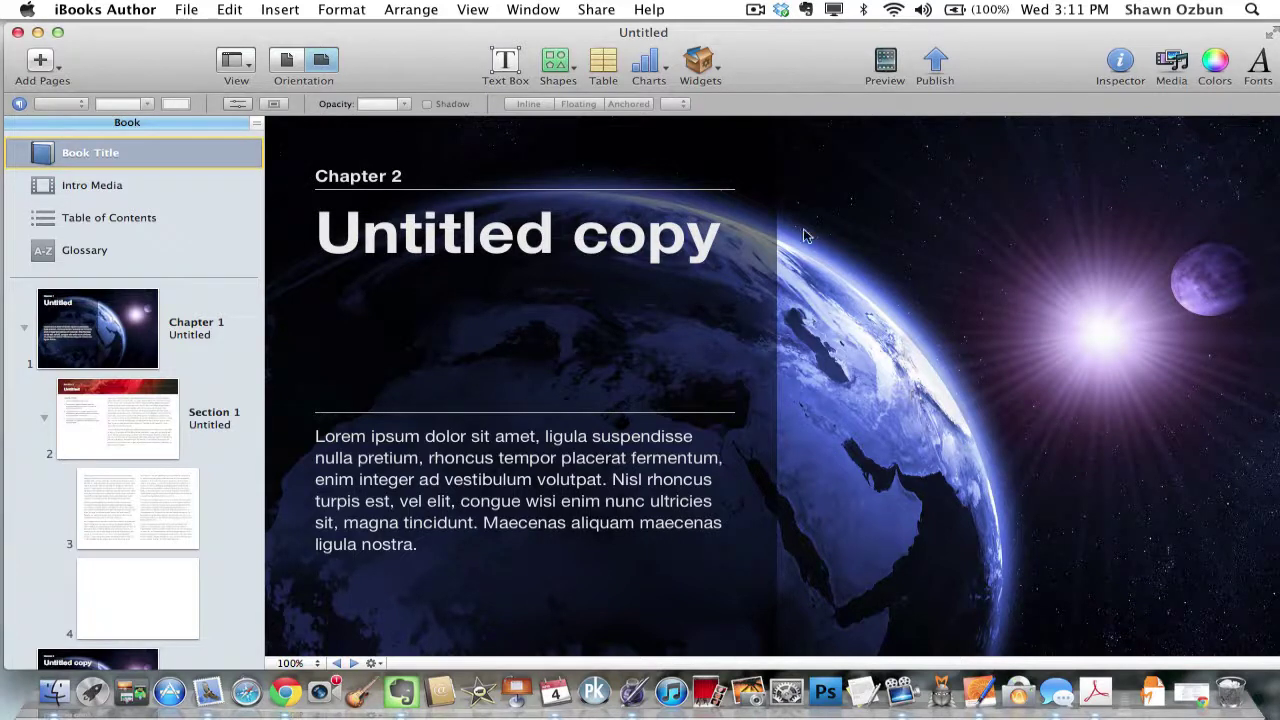
Search the App Store for 'ibook author', confirm iBooks Author is installed, then close the store.
left_click(38, 34)
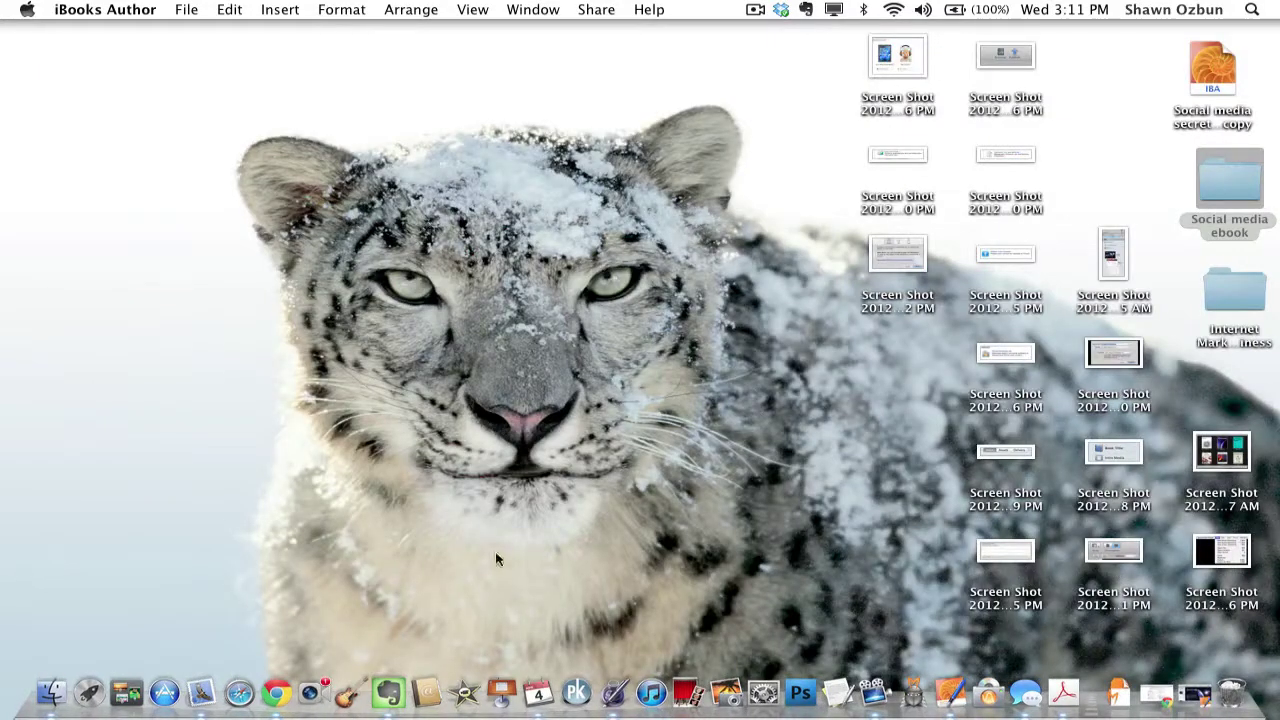
left_click(164, 684)
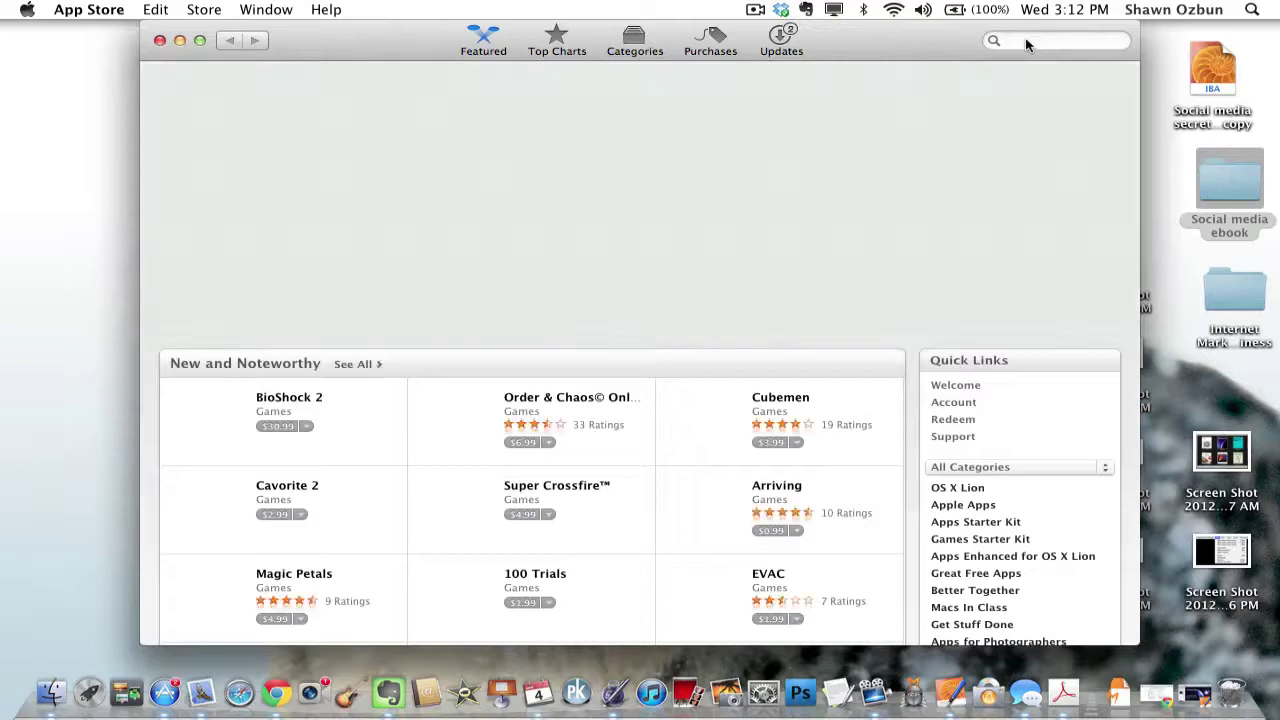
left_click(1026, 39)
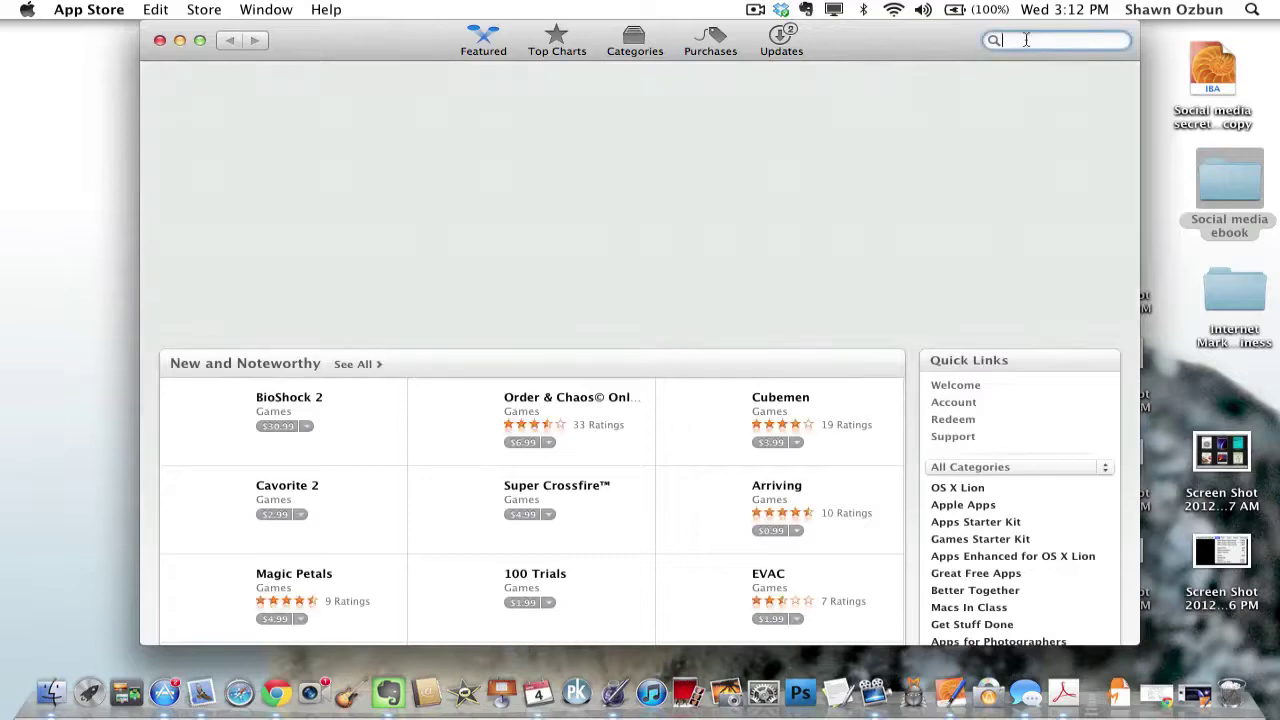
type("i")
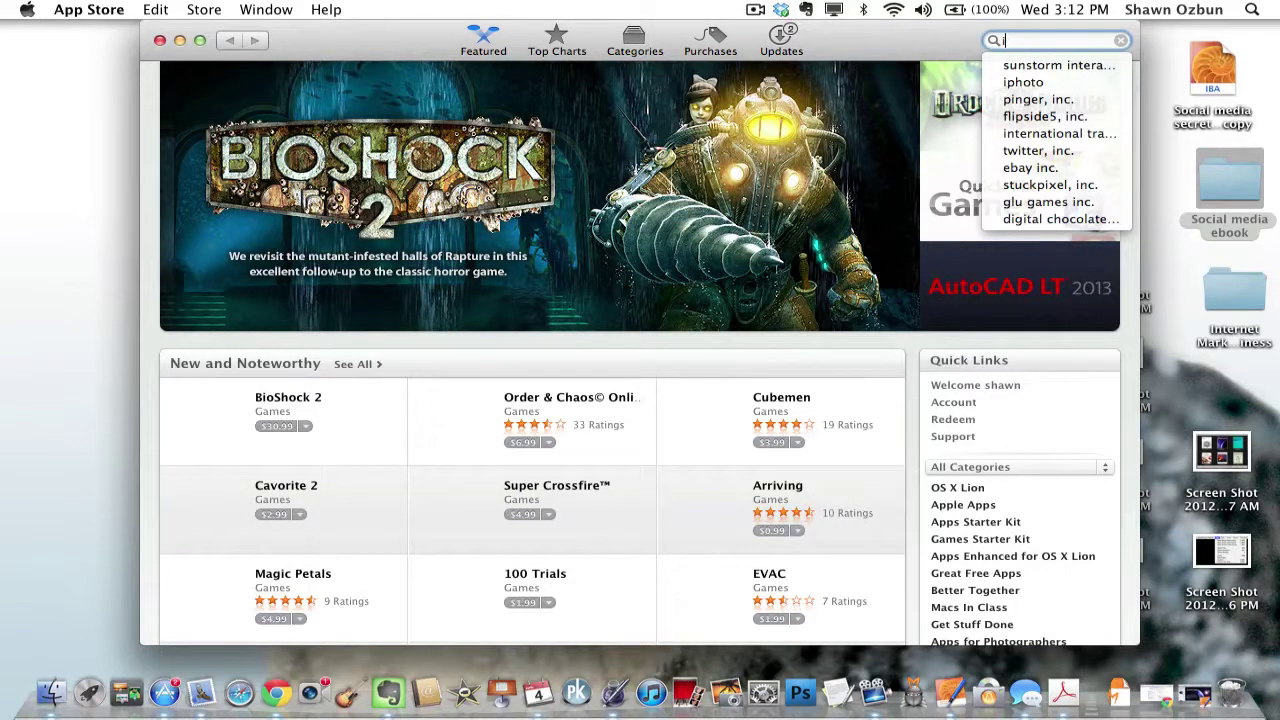
type("book")
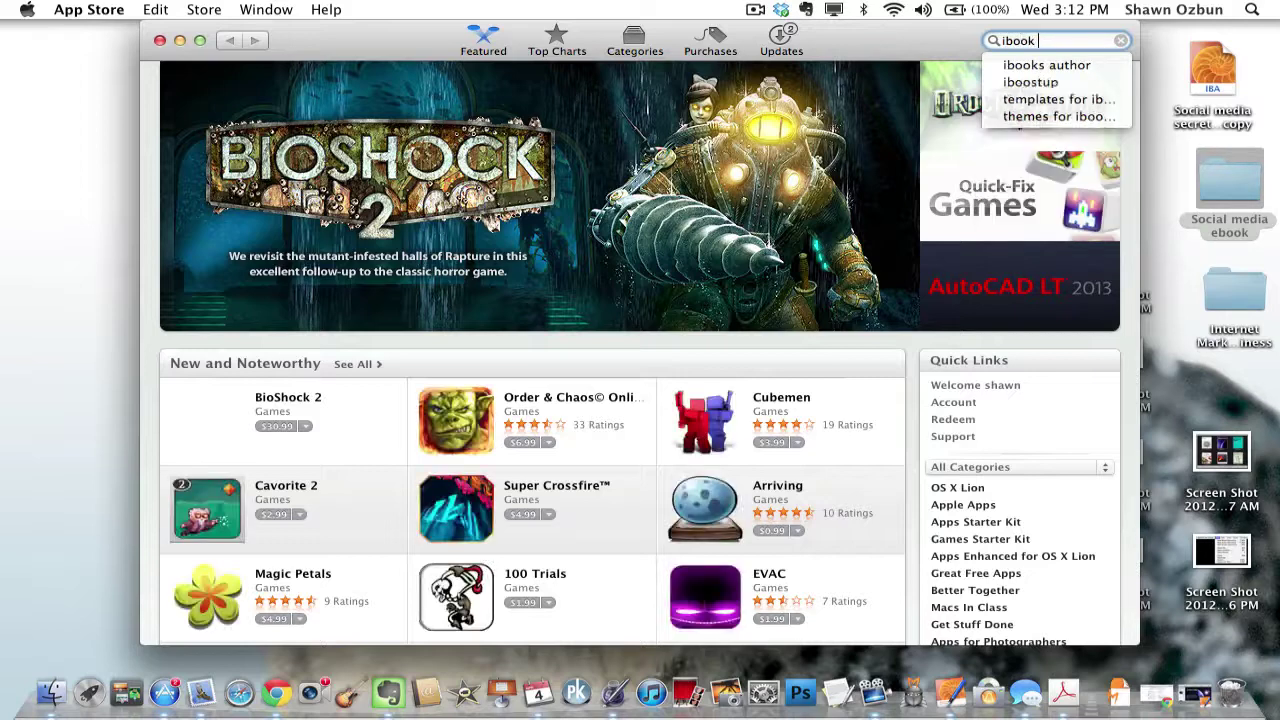
key("Return")
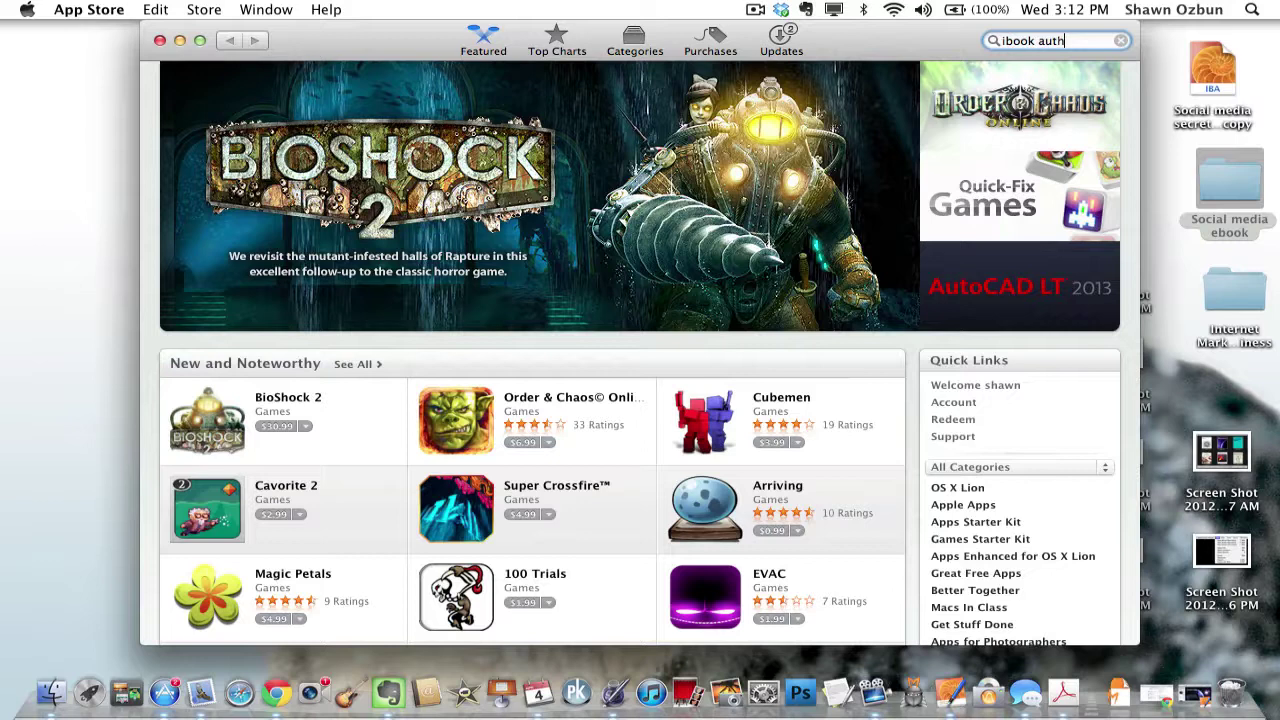
key("super+a")
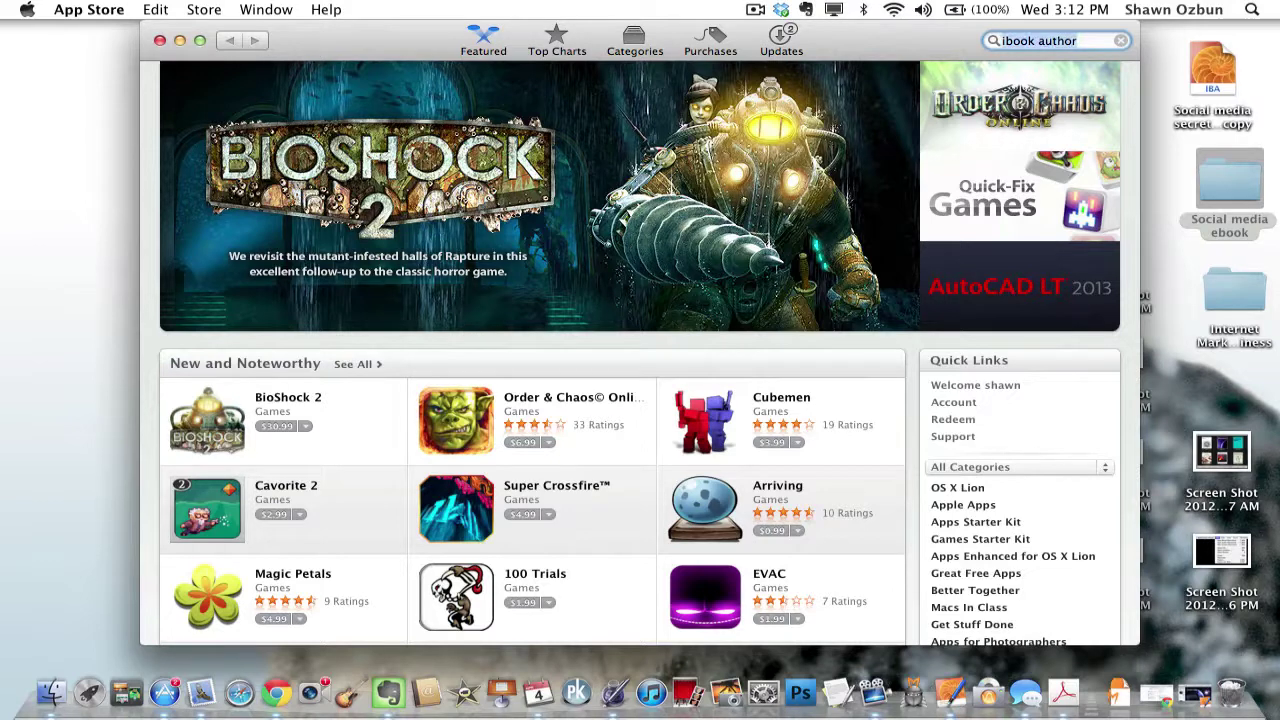
key("Return")
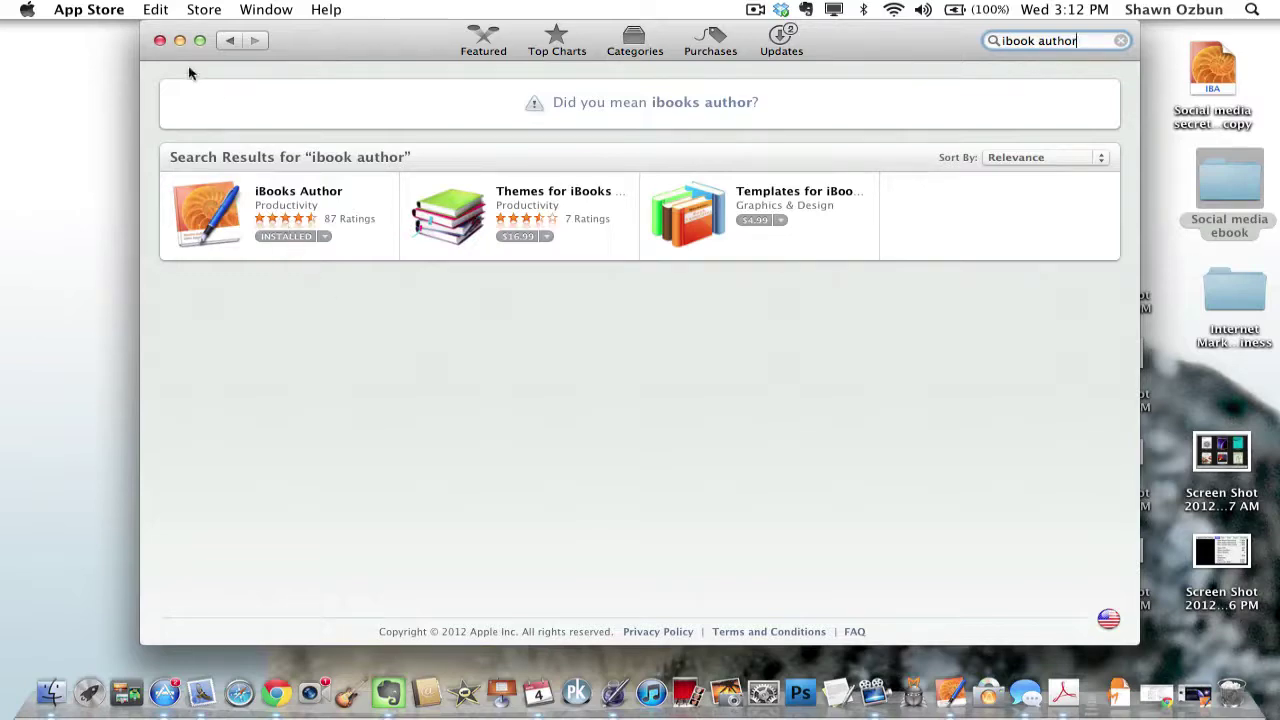
left_click(160, 41)
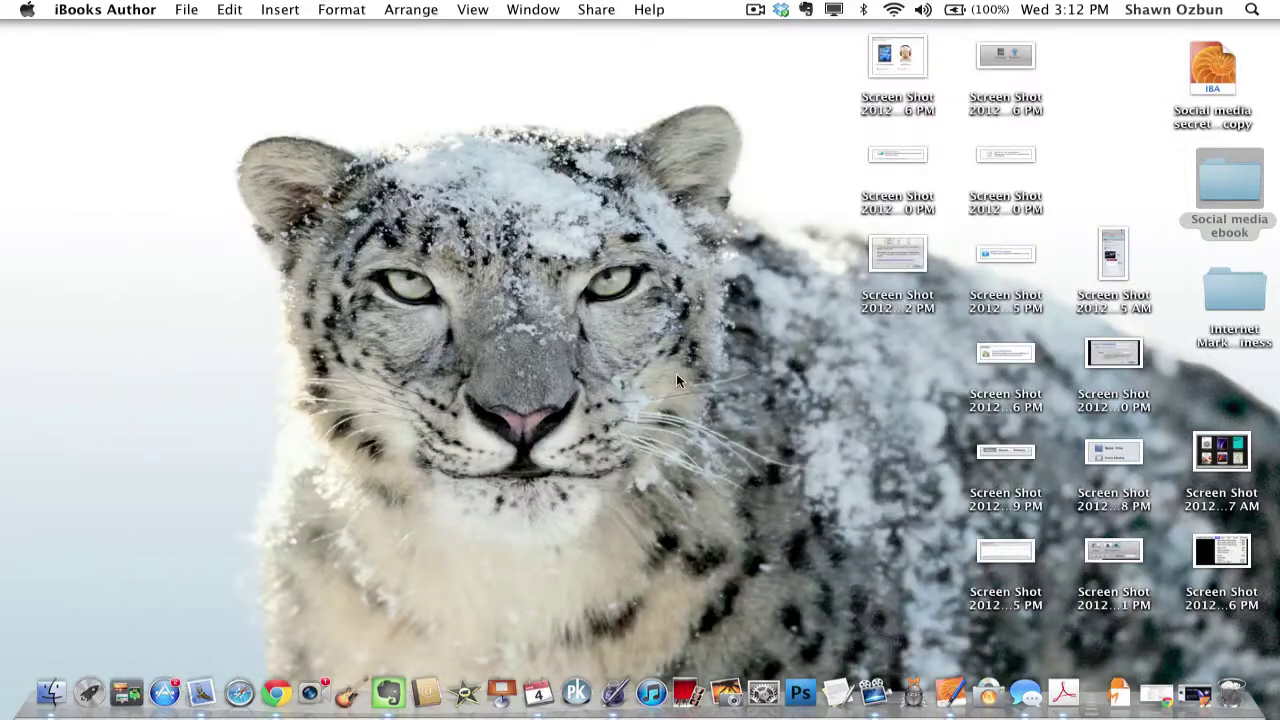
Close the Untitled book without saving its changes.
left_click(1194, 682)
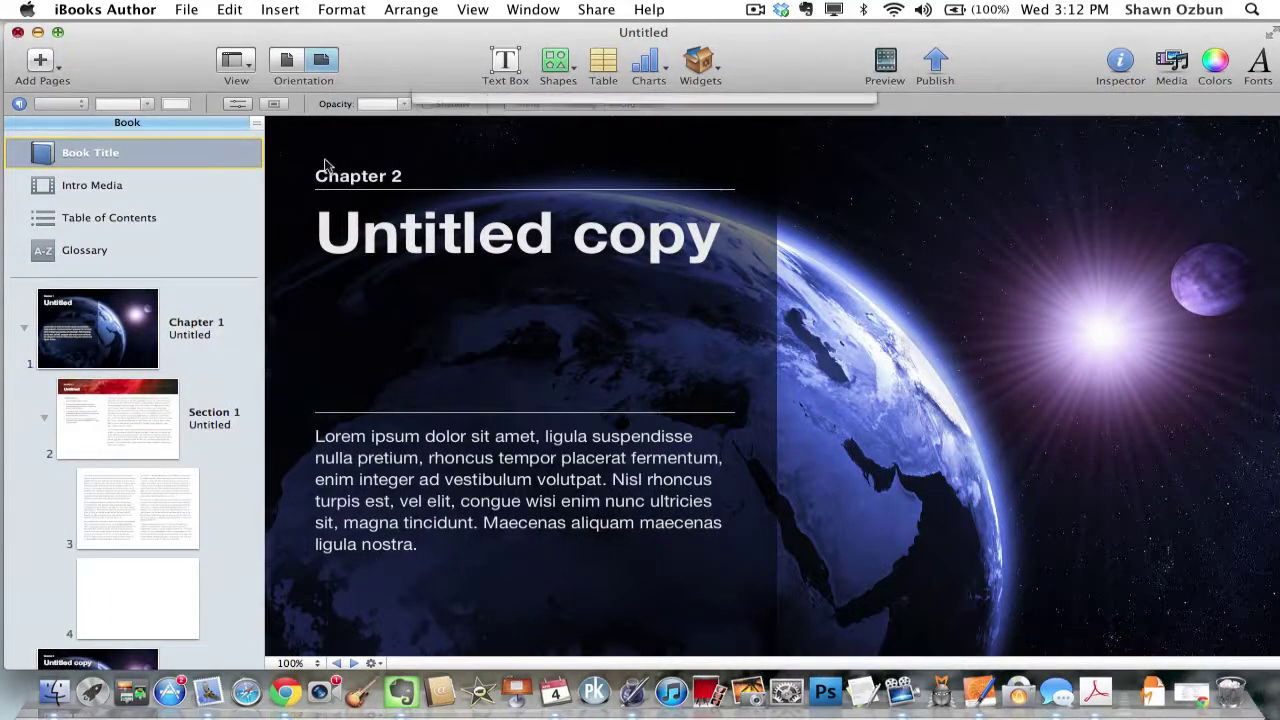
key("super+w")
left_click(586, 266)
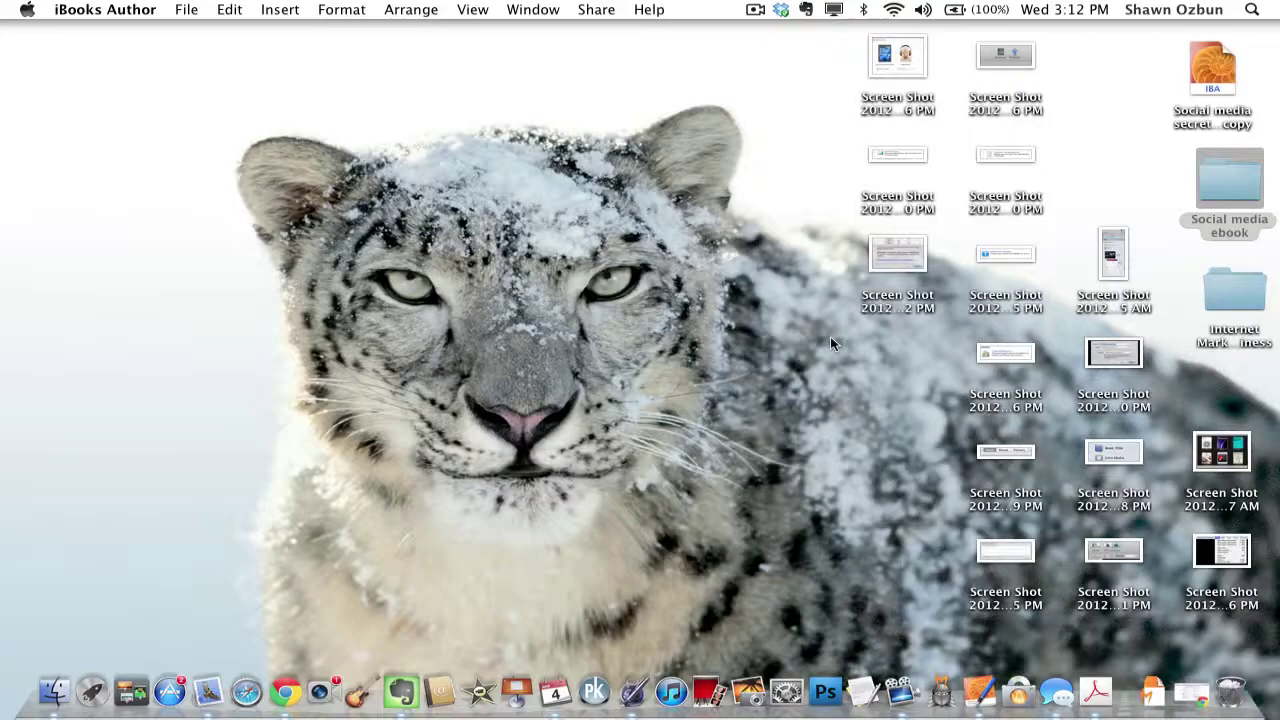
Compare the templates in Template Chooser and select Contemporary Astronomy.
left_click(979, 690)
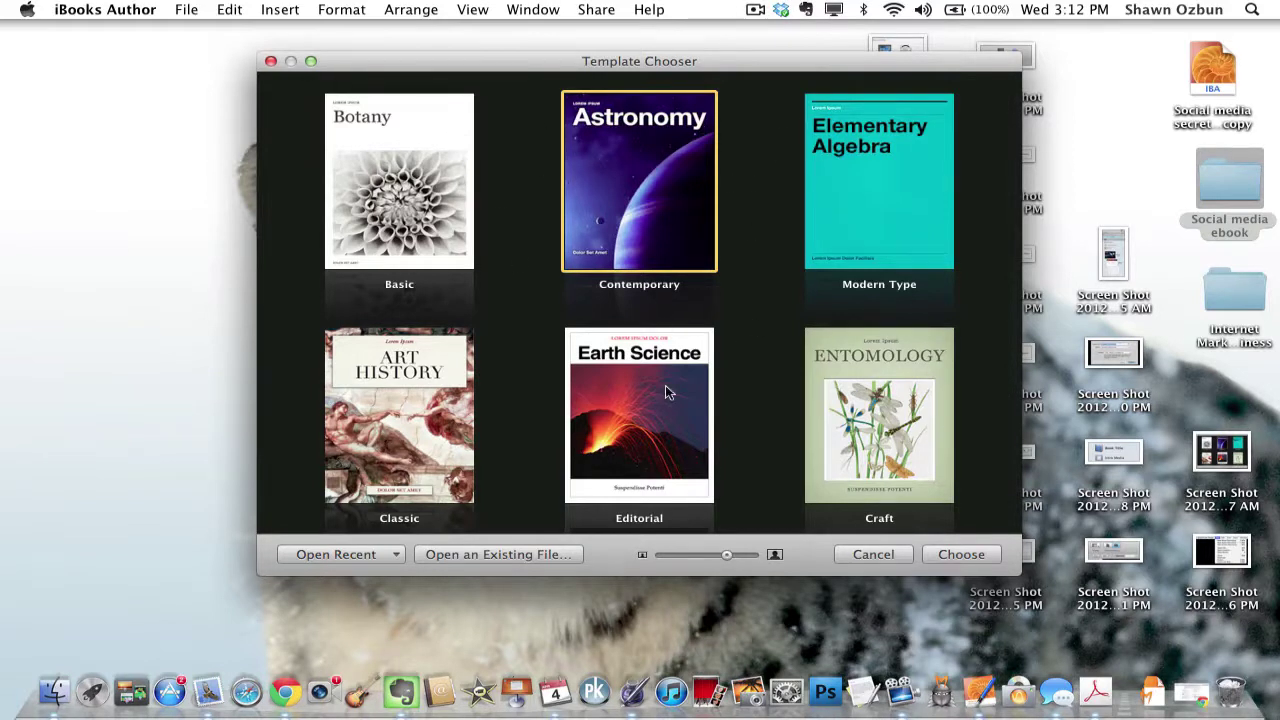
scroll(606, 394, "down", 2)
scroll(606, 394, "up", 2)
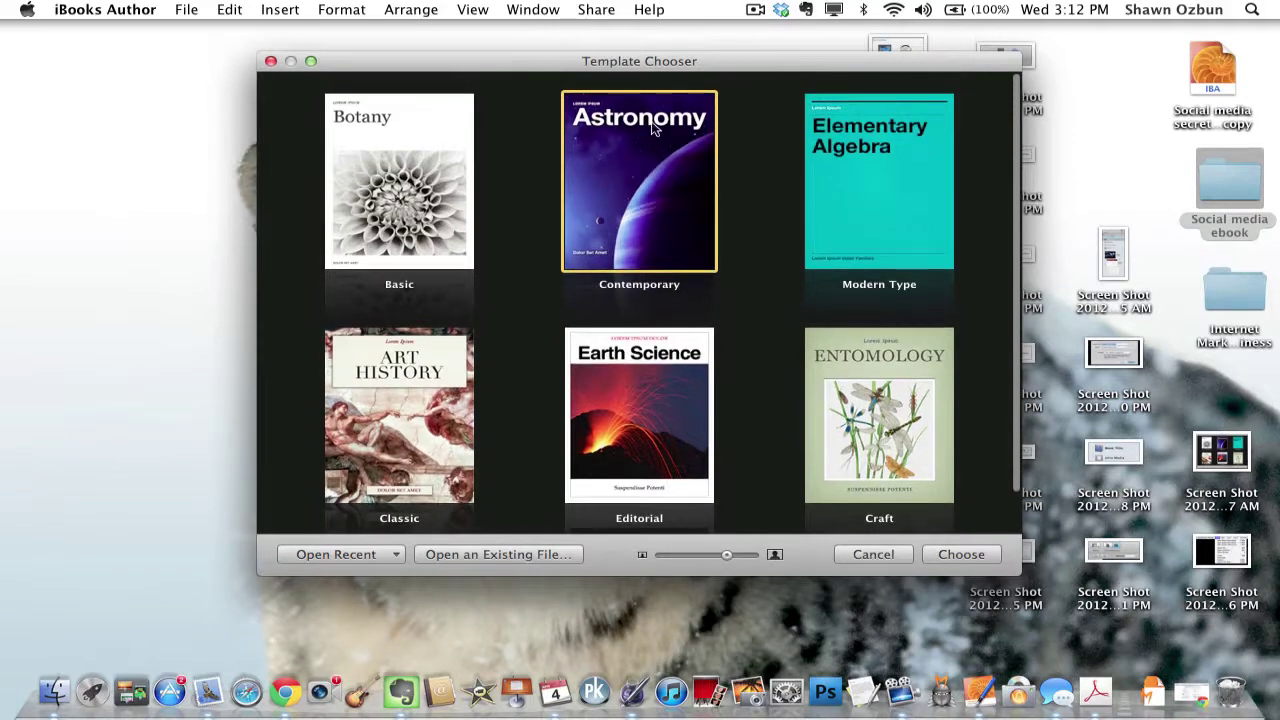
left_click(442, 208)
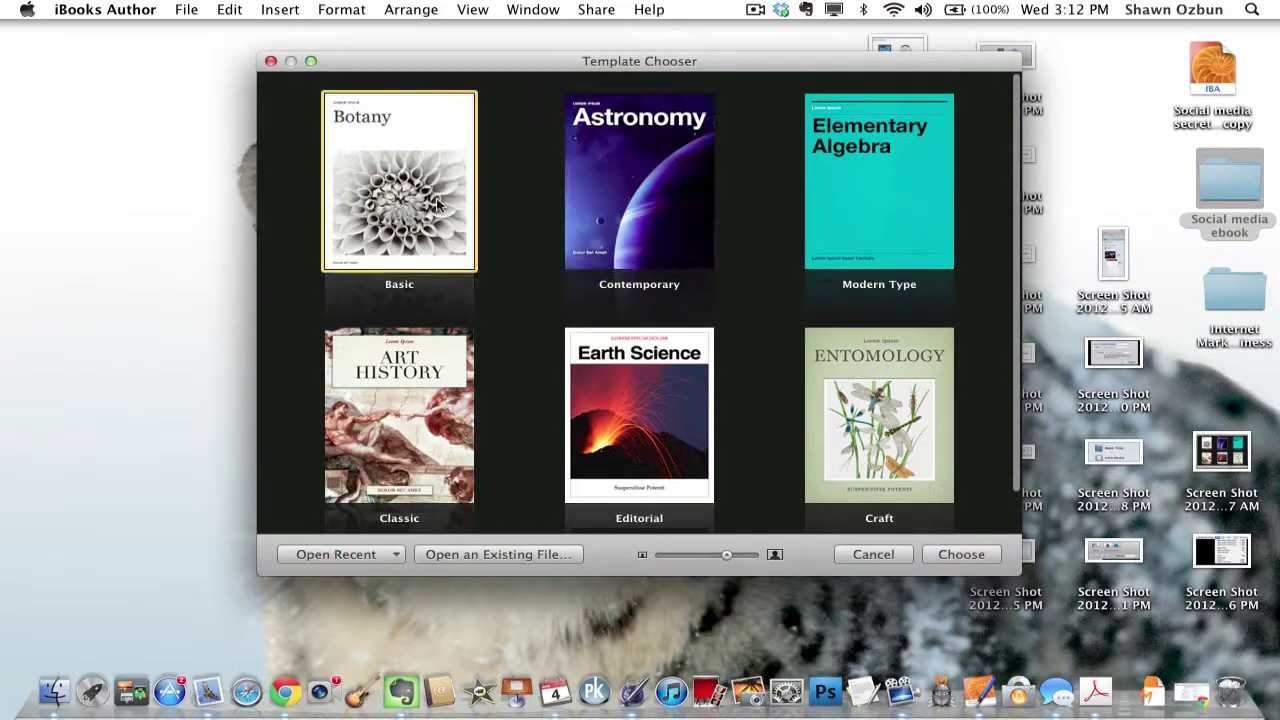
left_click(870, 181)
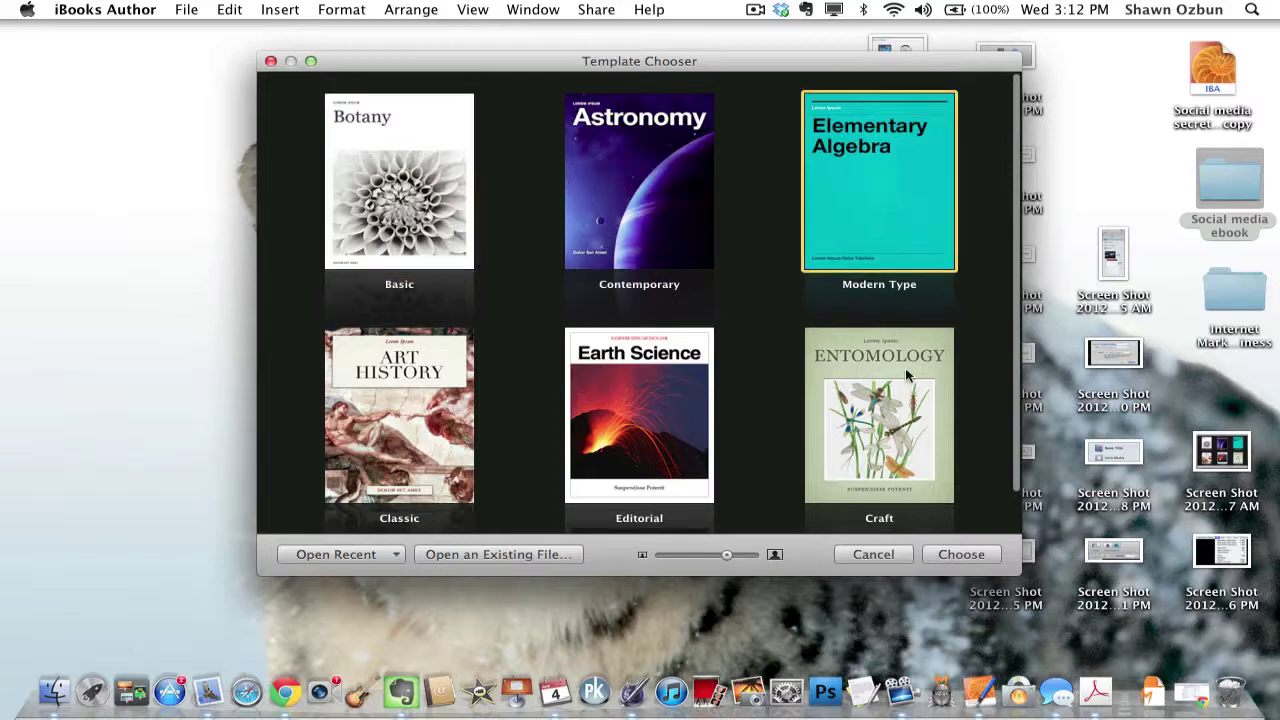
left_click(900, 350)
left_click(675, 363)
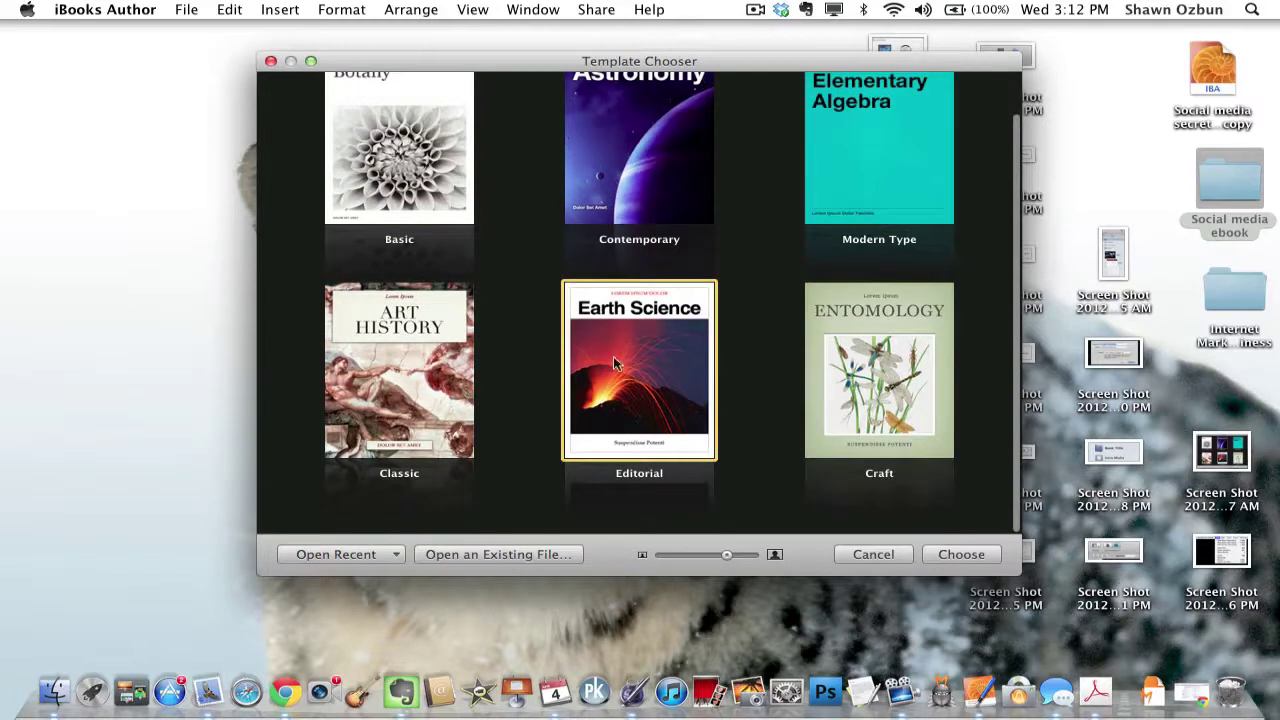
left_click(420, 370)
scroll(545, 368, "up", 1)
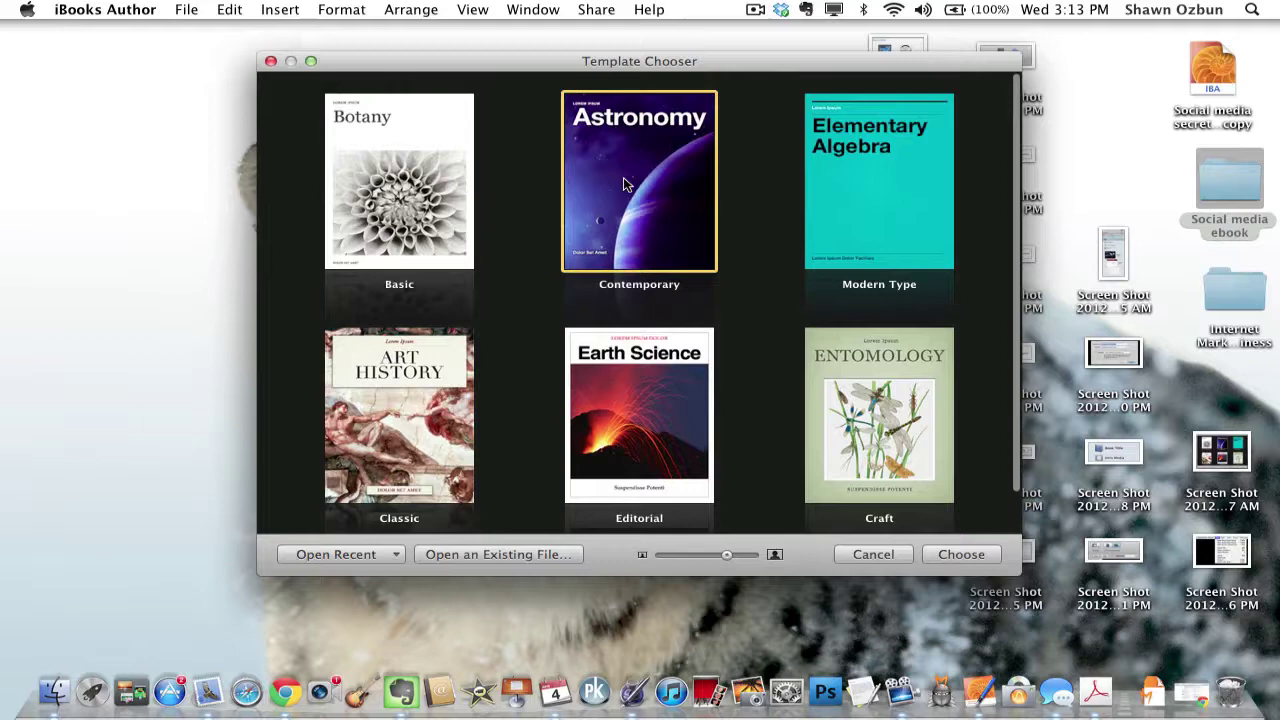
left_click(627, 181)
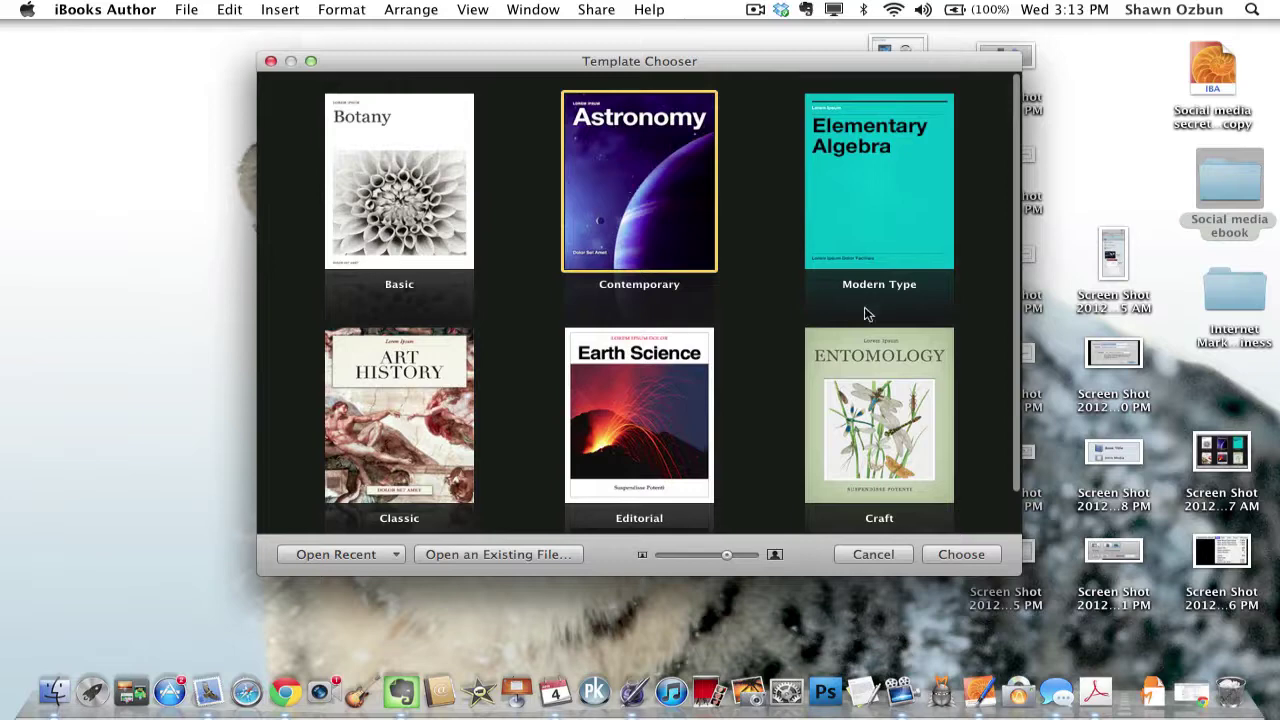
Create the book and replace the cover's Book Title placeholder with the author's eBook title.
left_click(966, 556)
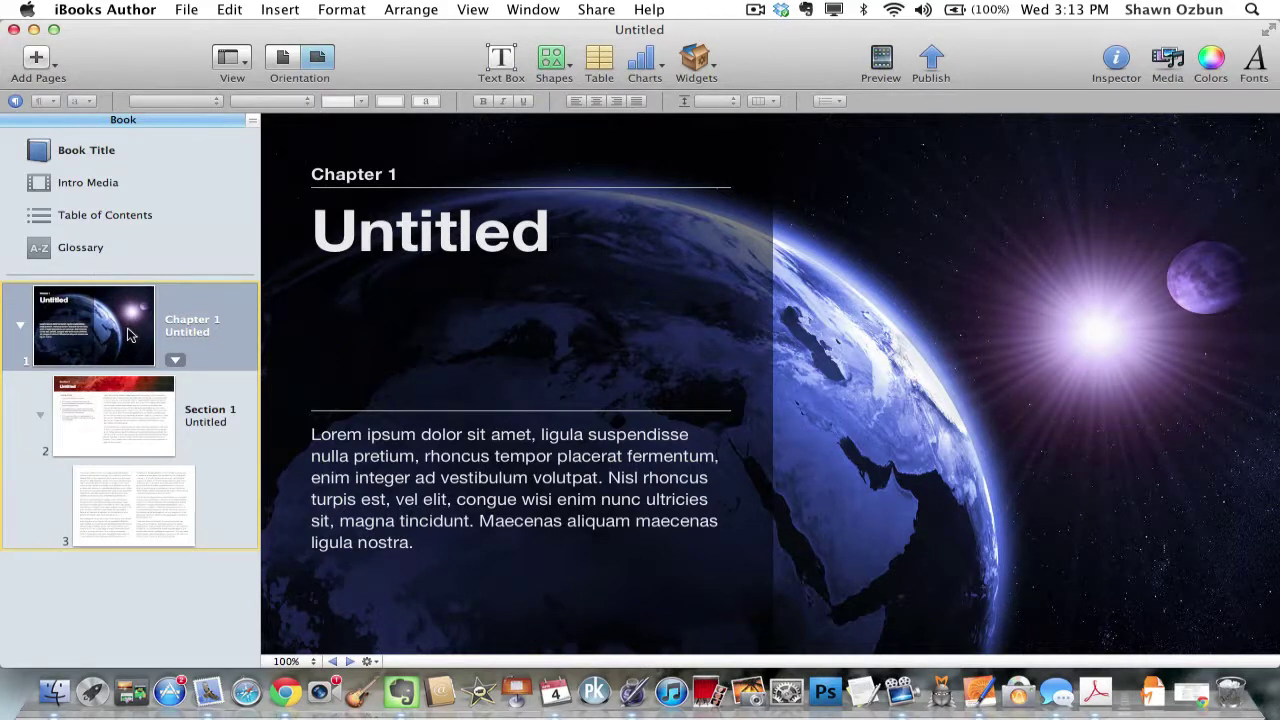
left_click(111, 153)
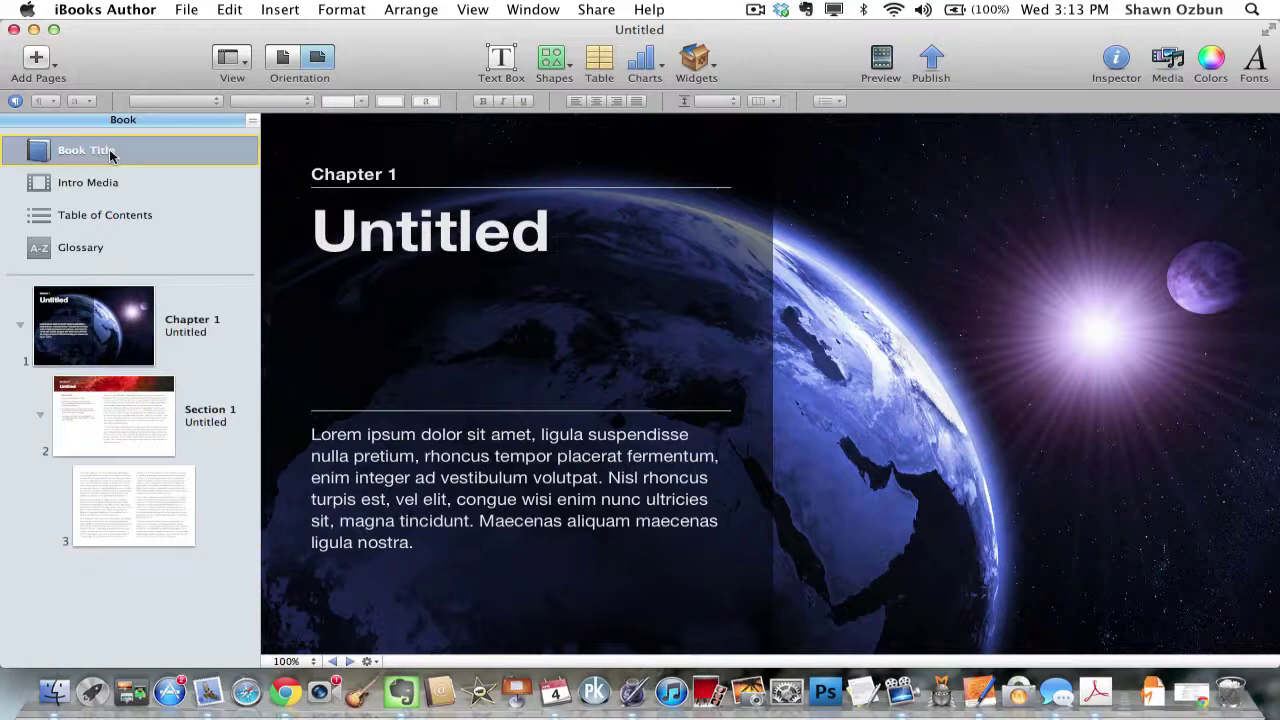
left_click(688, 190)
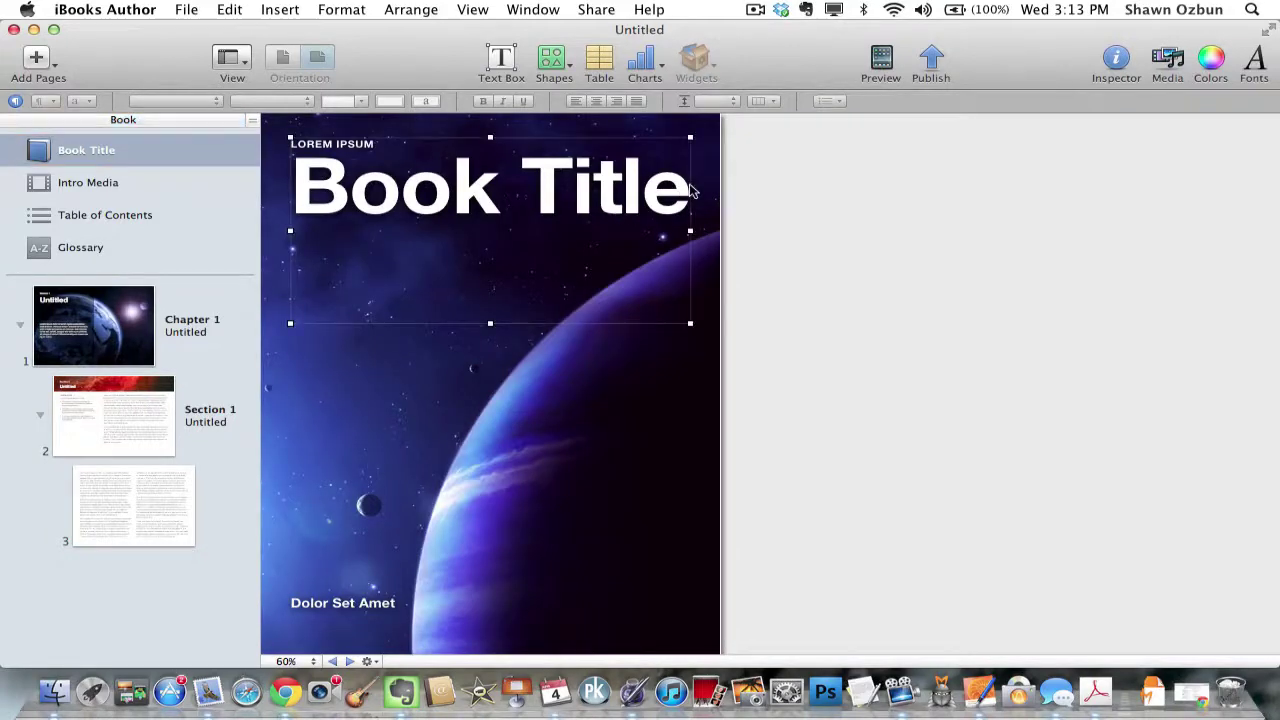
left_click(683, 197)
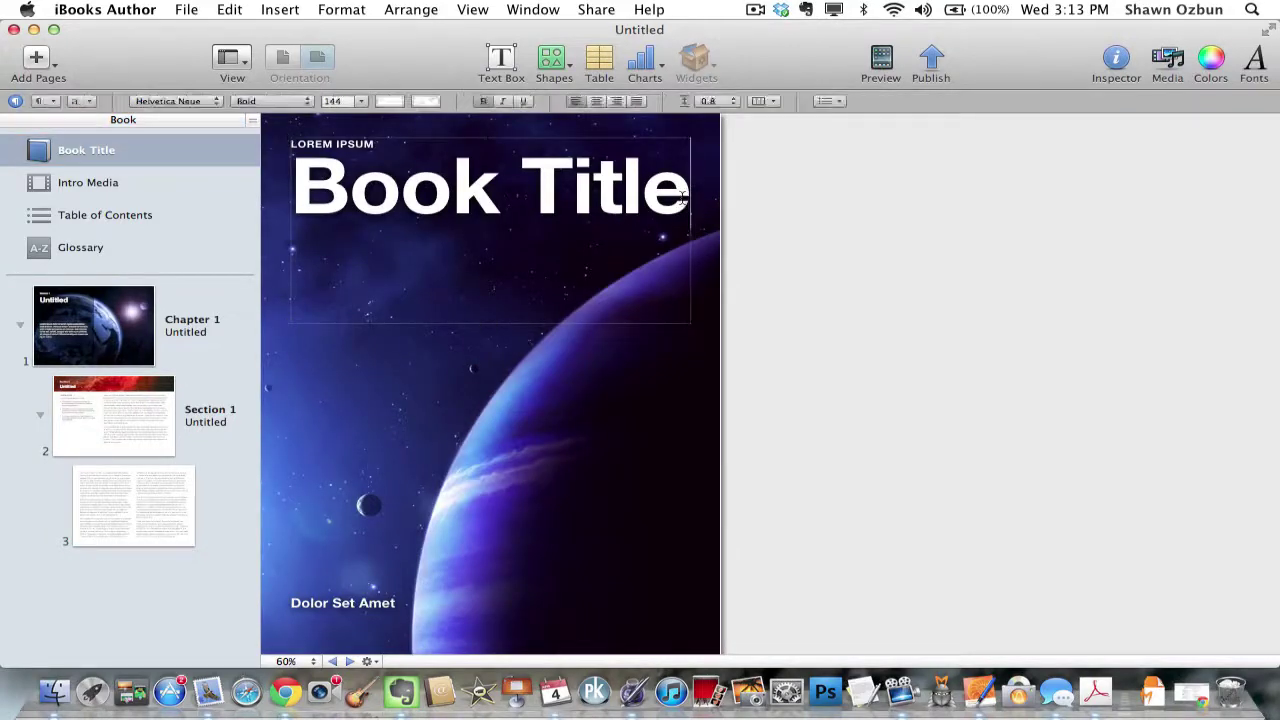
key("super+a")
key("BackSpace")
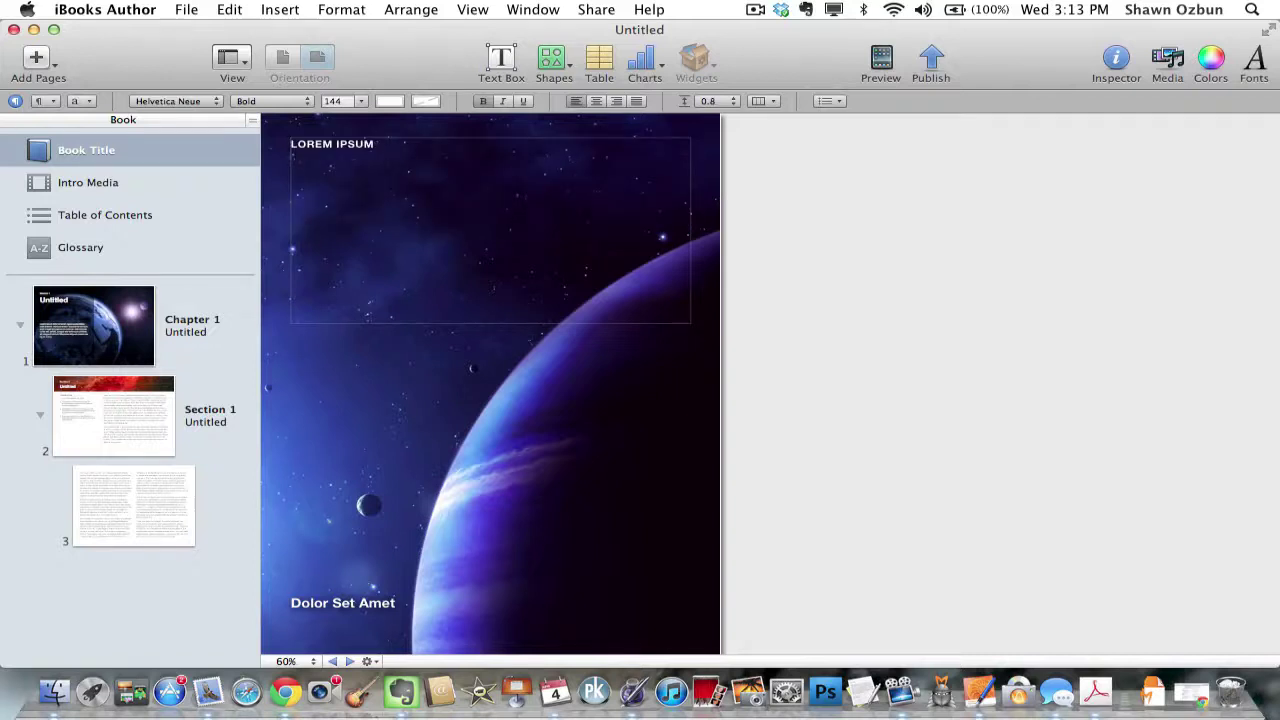
type("Shawn")
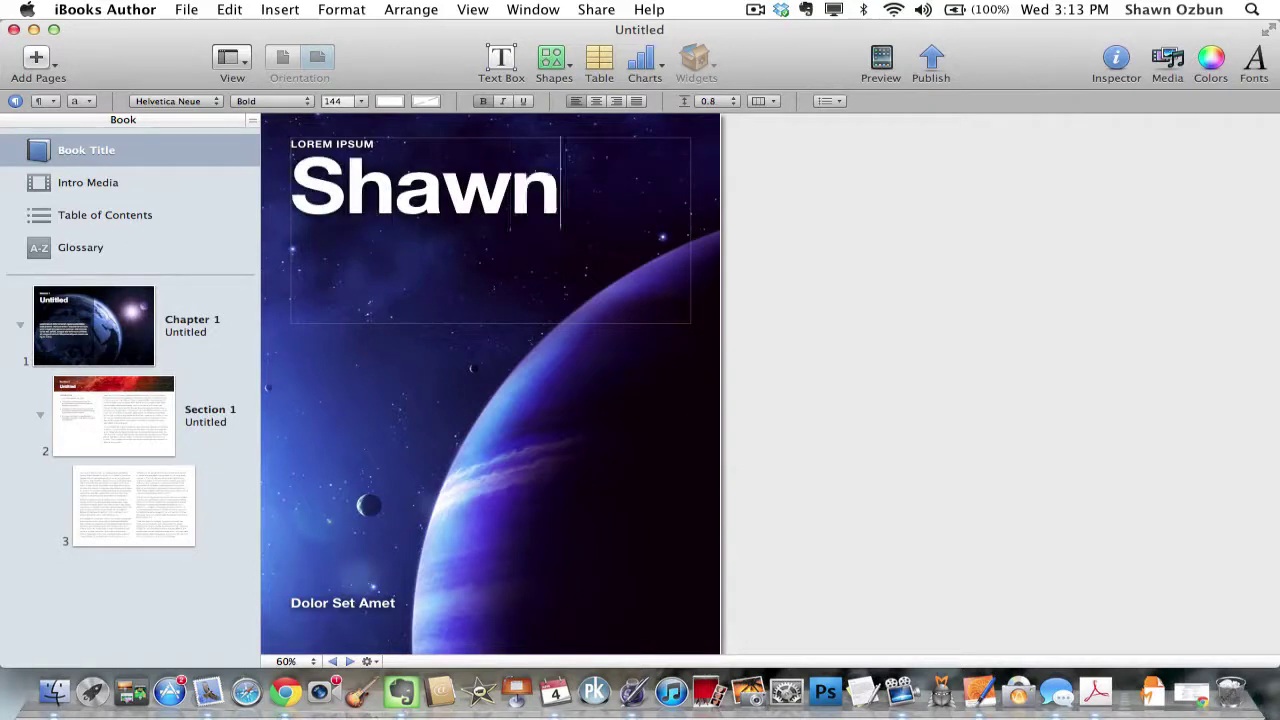
type("'s E")
key("BackSpace")
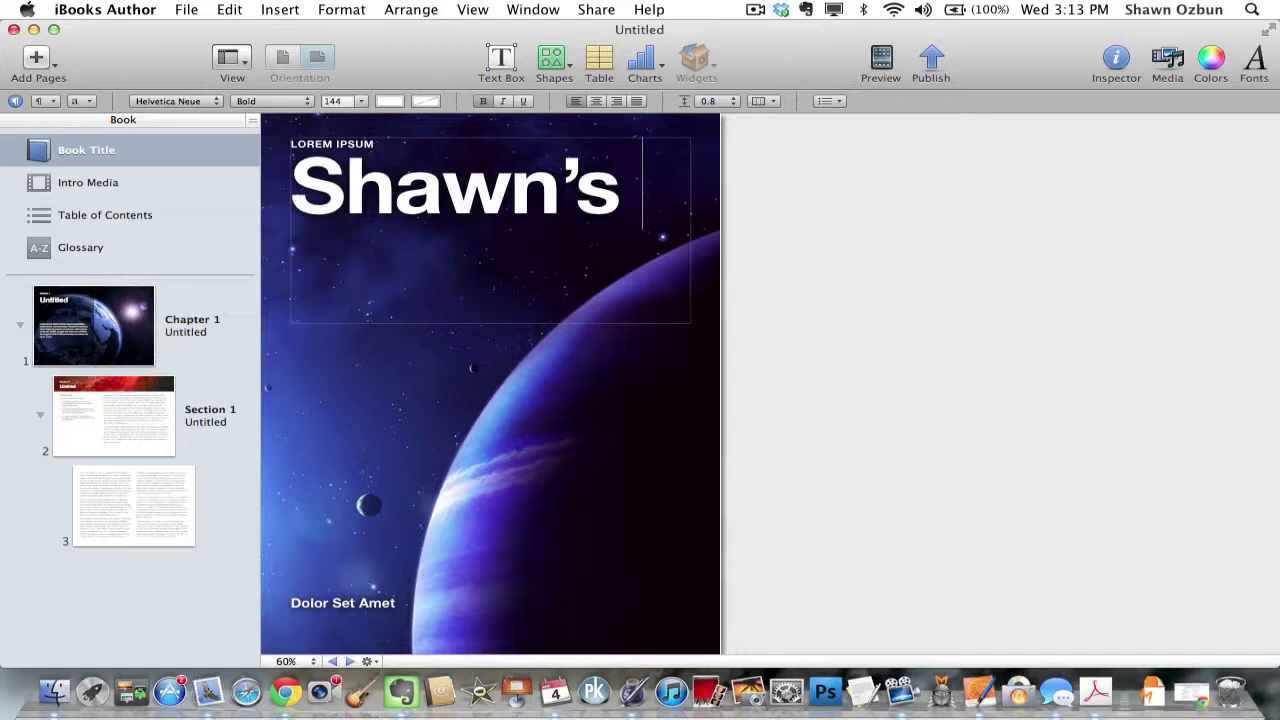
type("eBook")
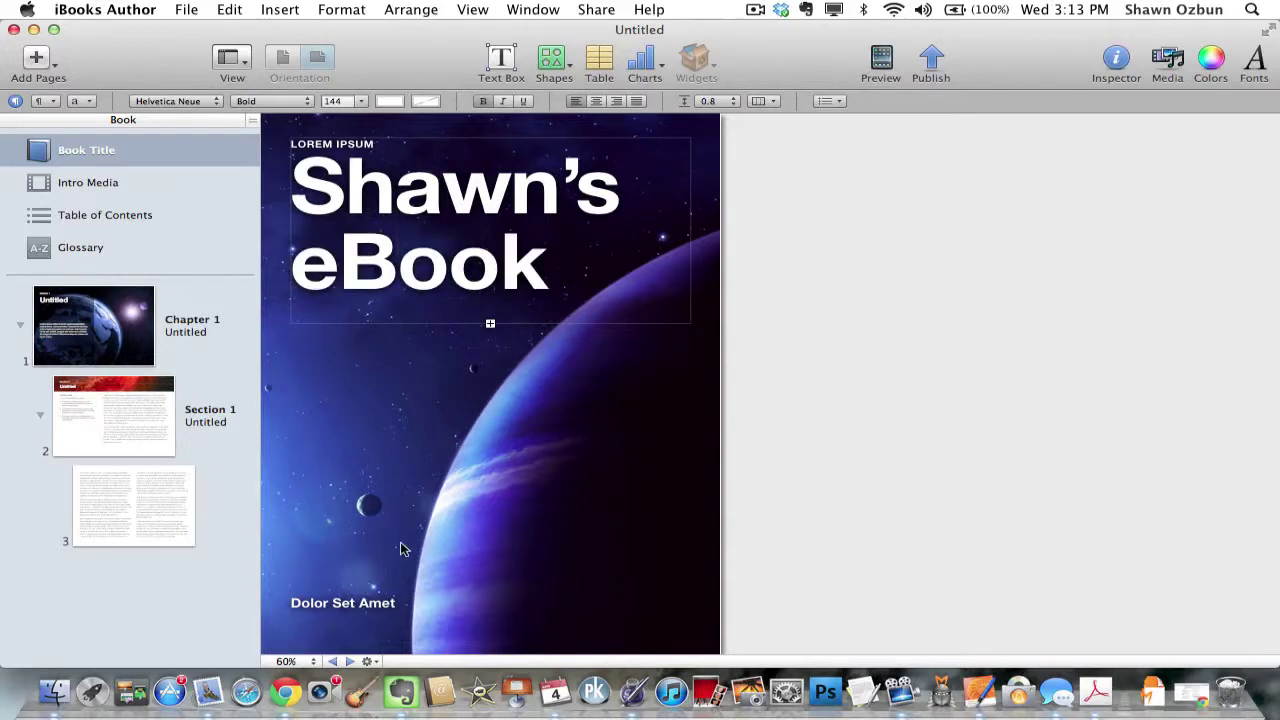
Replace the Dolor Set Amet text with the author's first name and remove the LOREM IPSUM label.
left_click(385, 604)
left_click(417, 602)
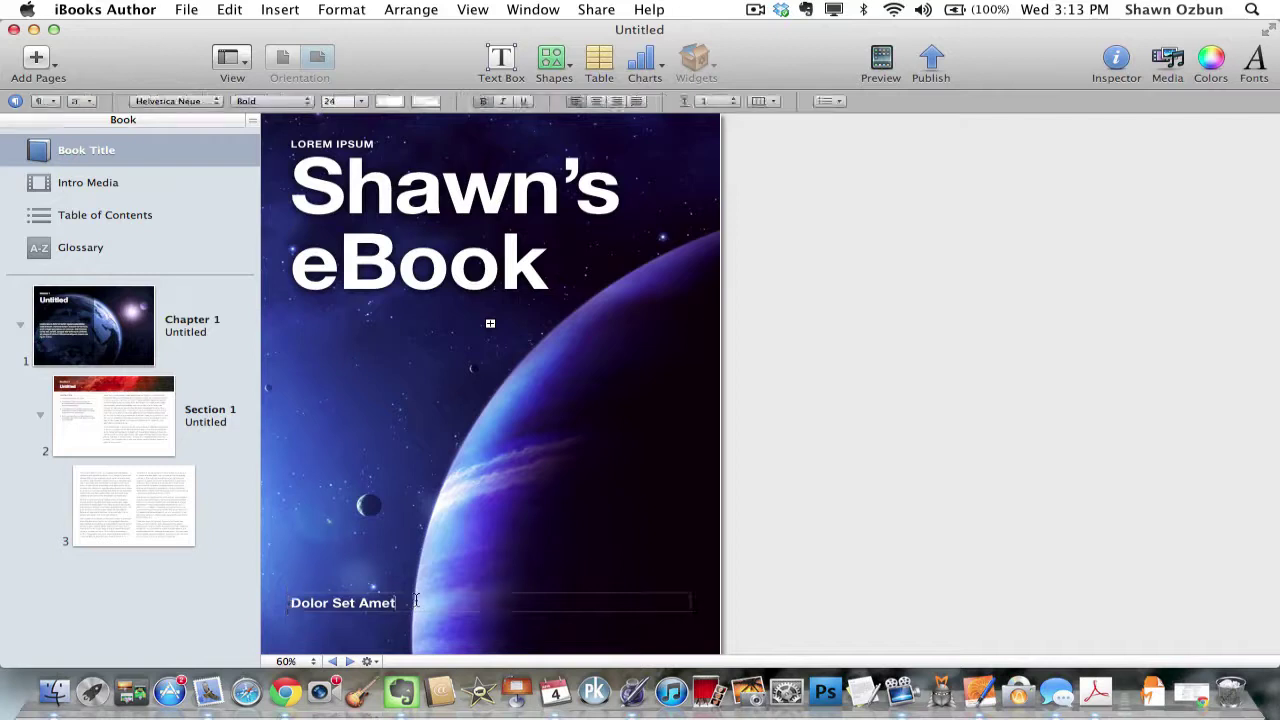
key("super+a")
key("BackSpace")
type("Sh")
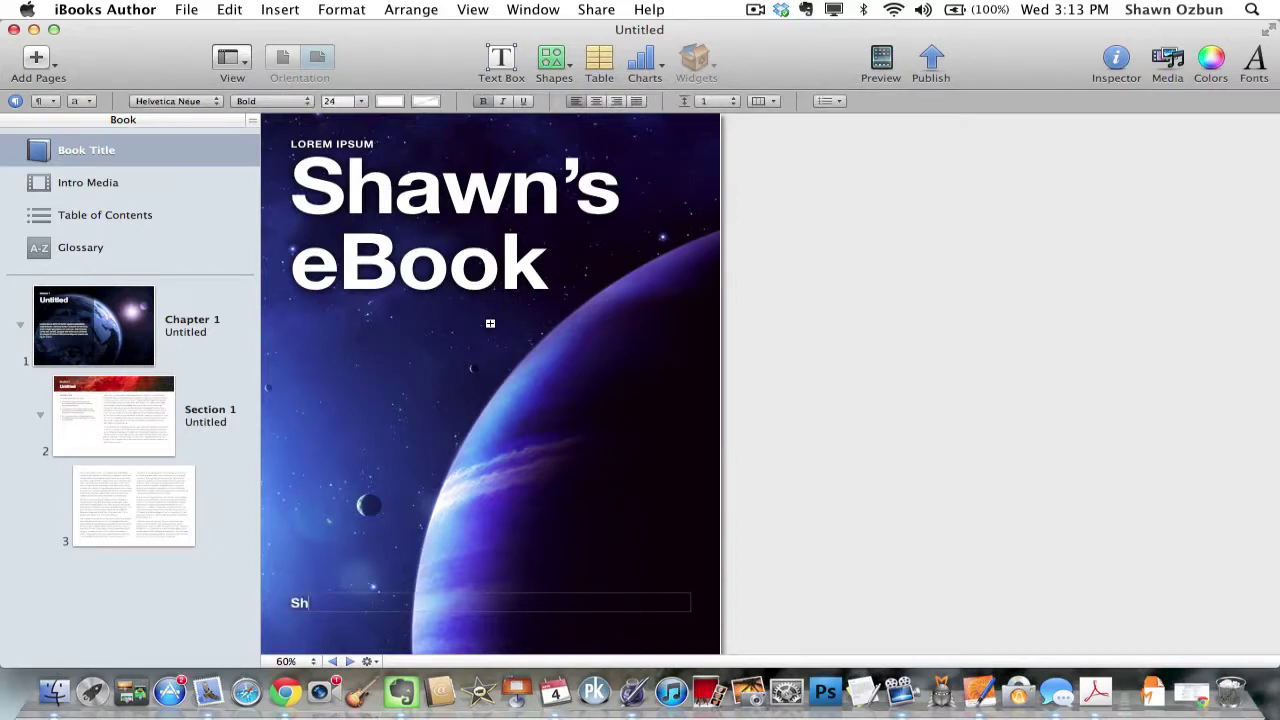
type("awn Ozbu")
left_click(368, 156)
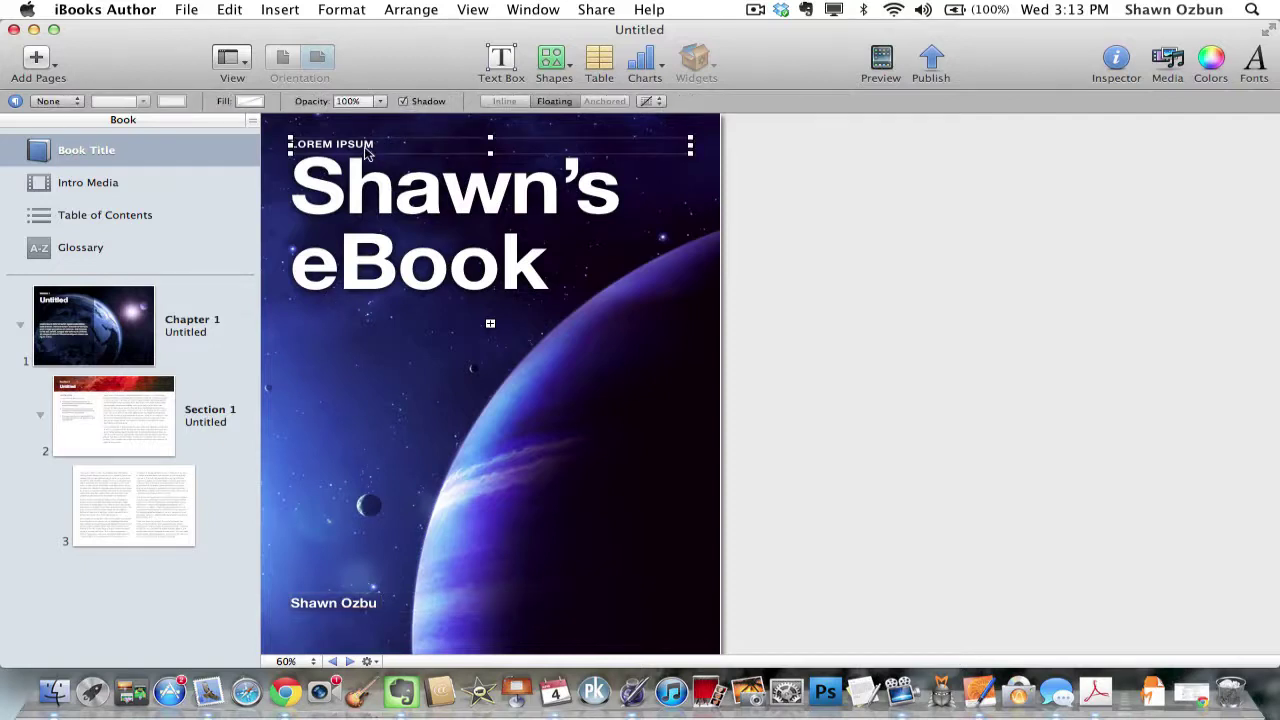
key("BackSpace")
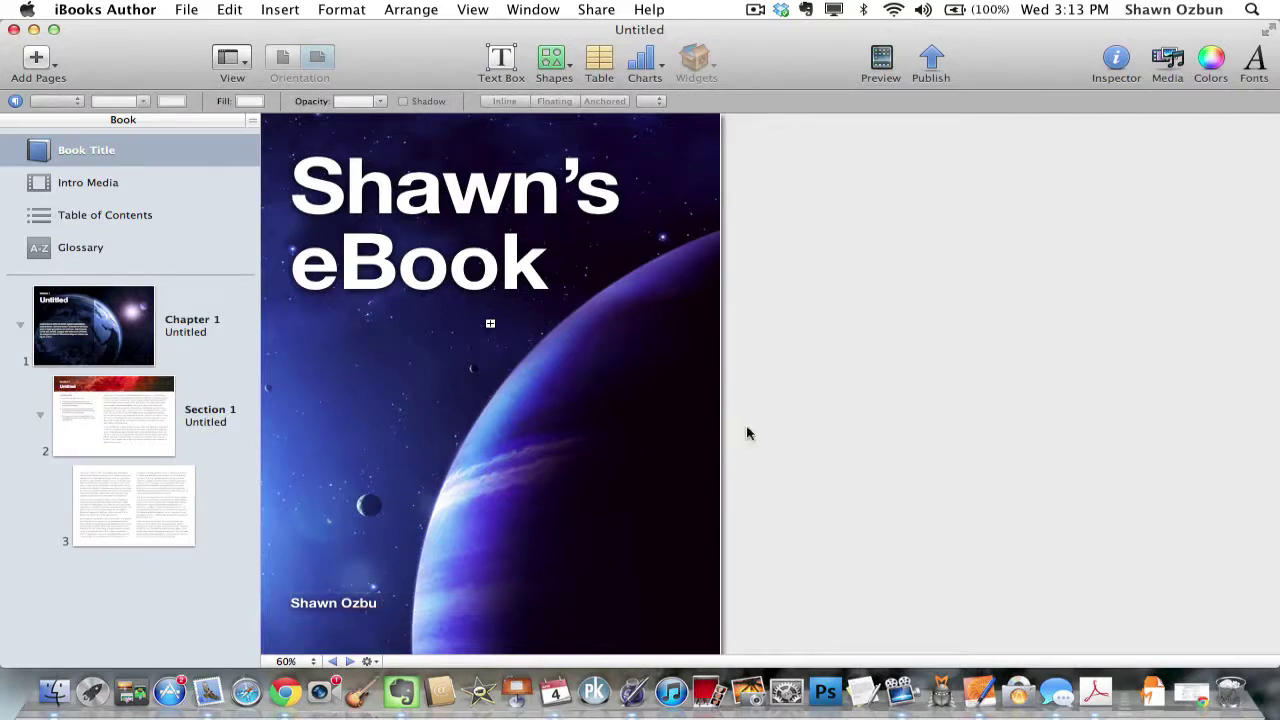
Browse the Intro Media, Chapter 1, Section 1 and page 3 thumbnails, ending on Section 1.
left_click(106, 190)
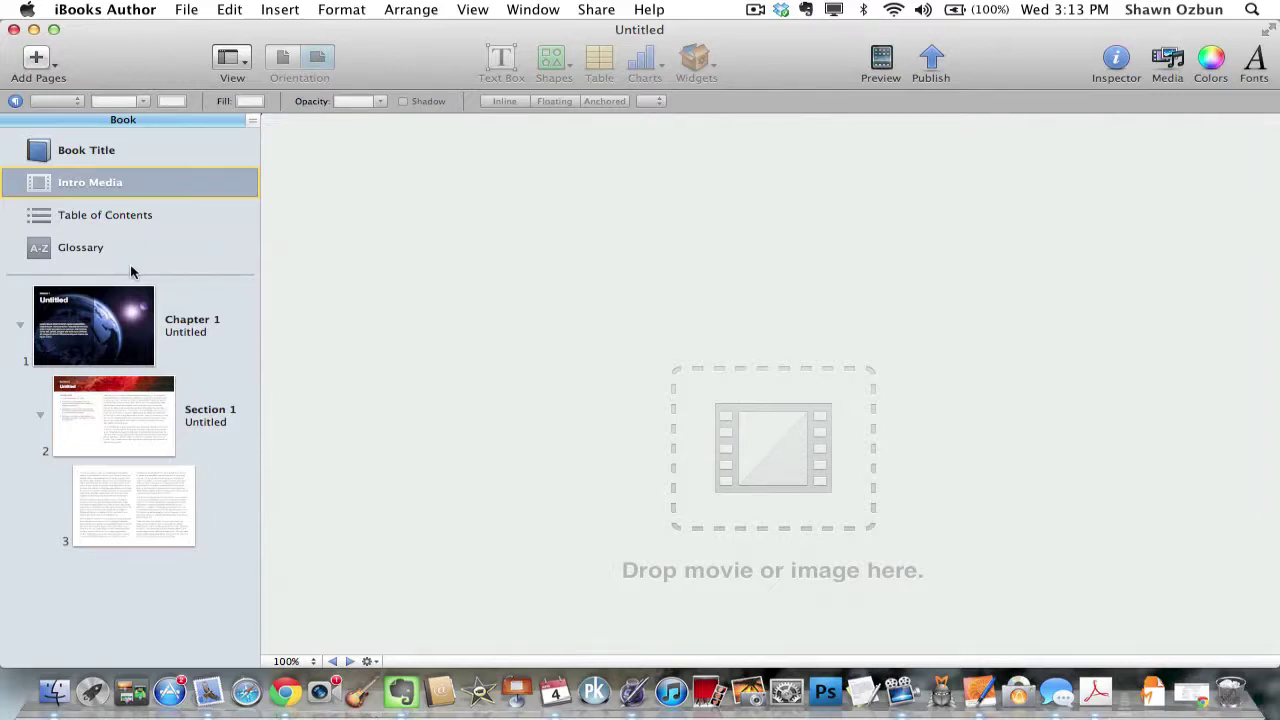
left_click(122, 314)
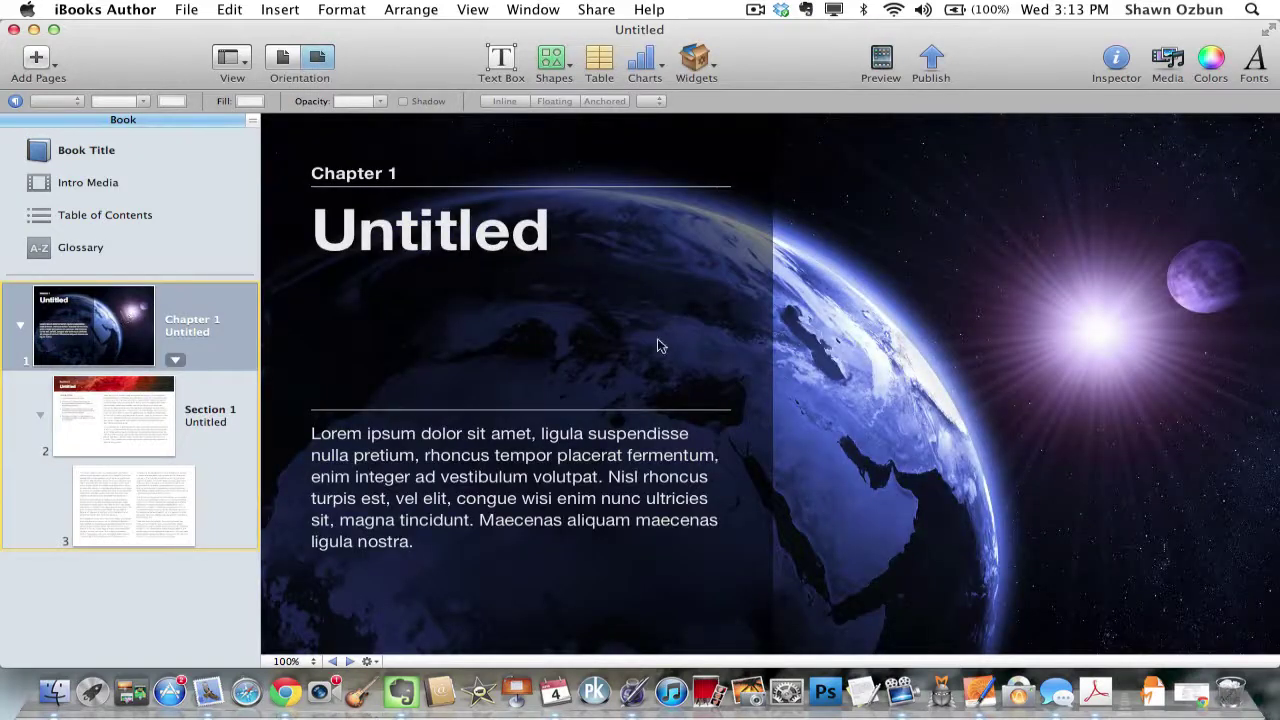
left_click(100, 437)
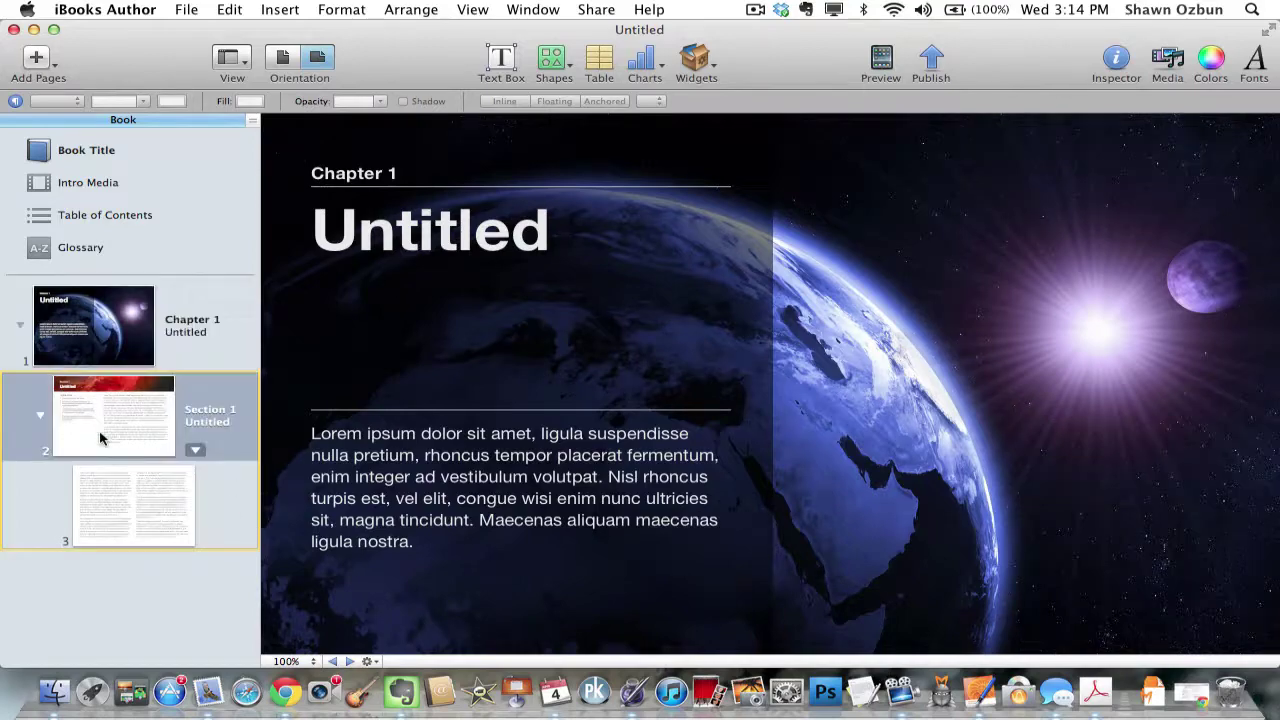
left_click(155, 522)
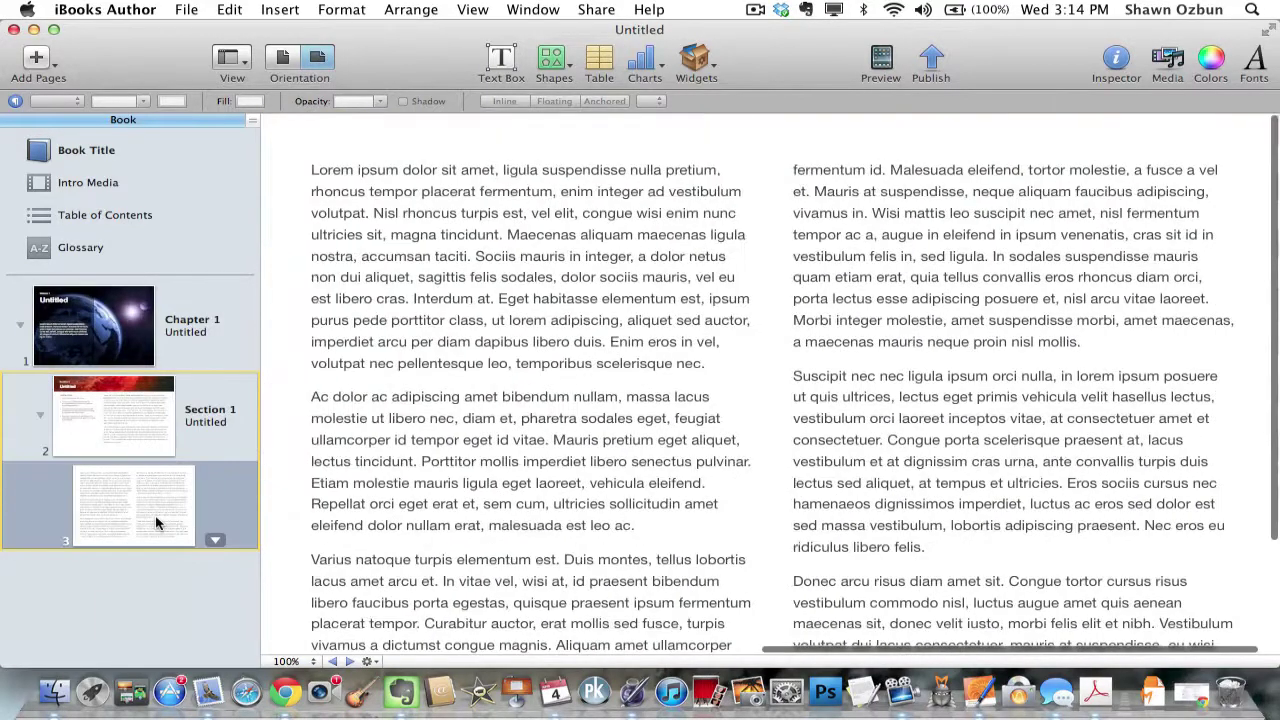
left_click(146, 407)
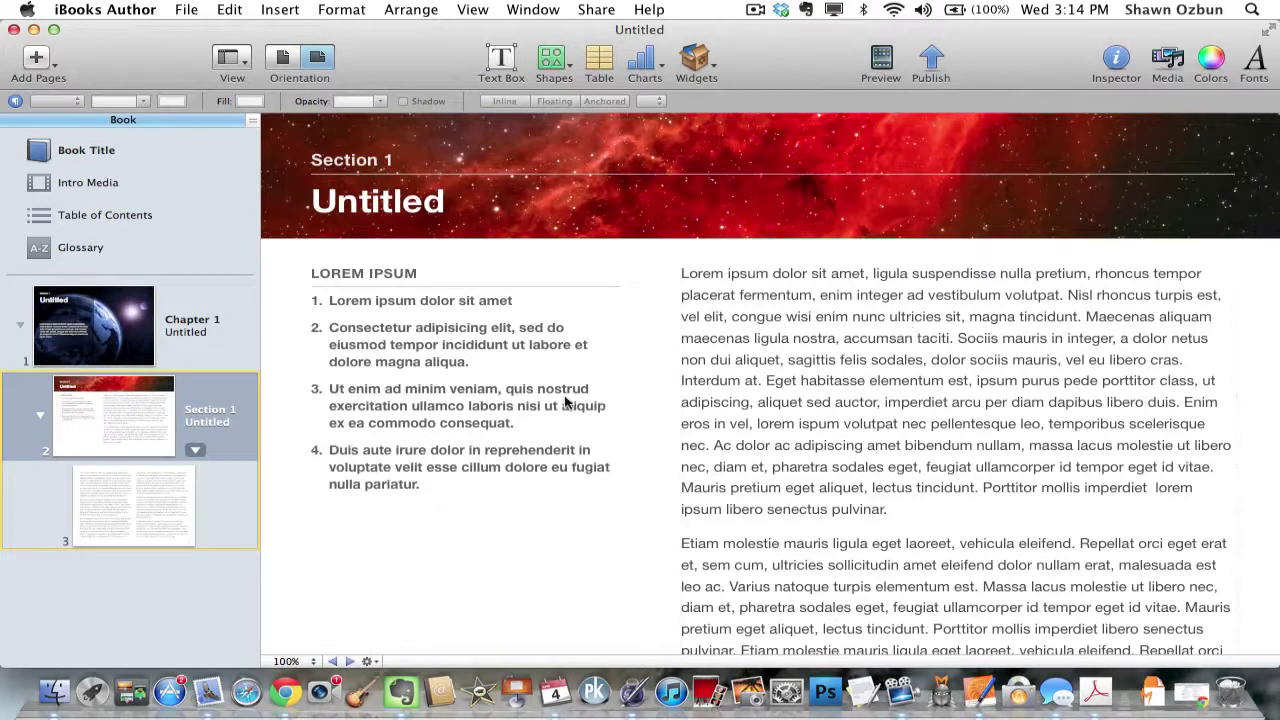
Delete the LOREM IPSUM list and replace the body text with the author's name plus test letters.
left_click(448, 362)
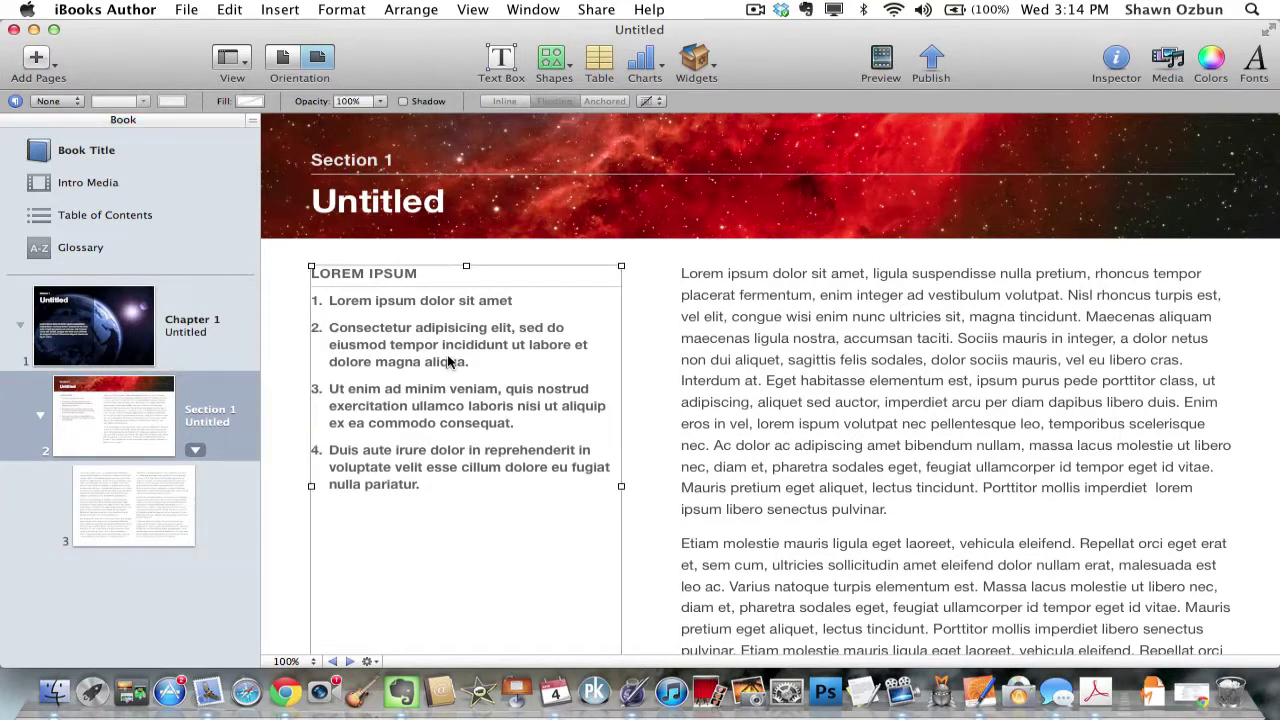
key("Delete")
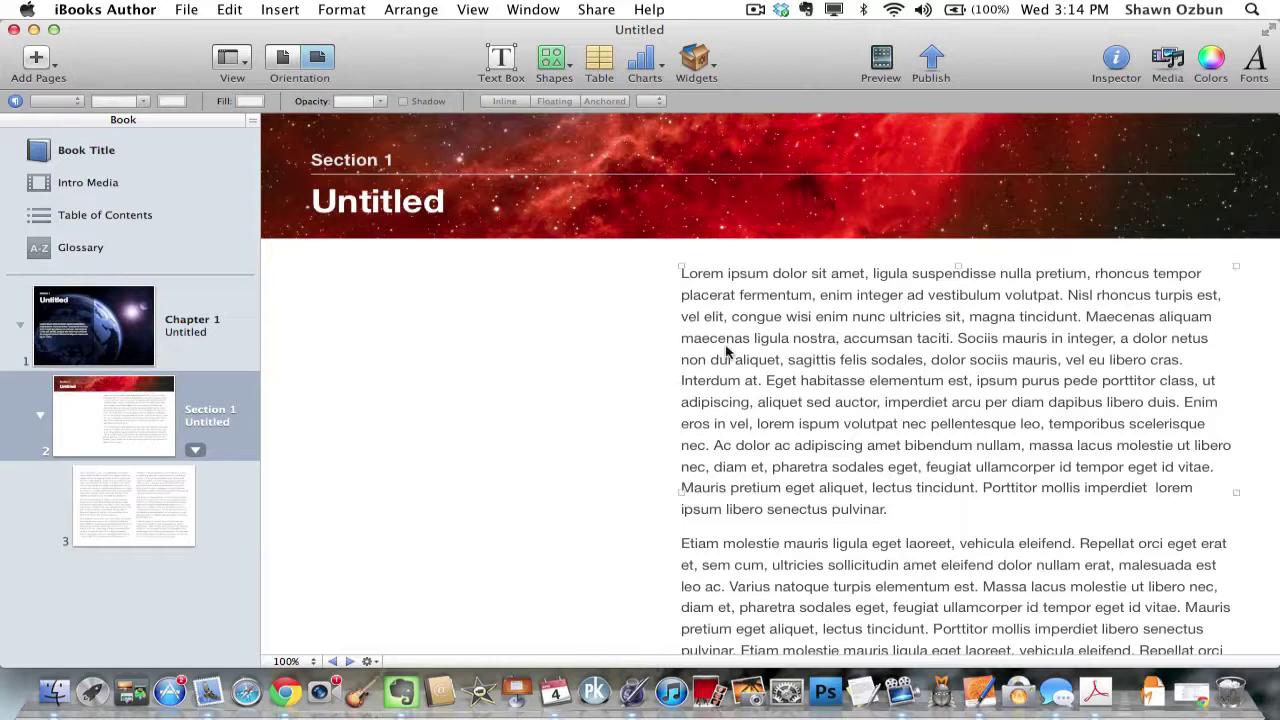
left_click(780, 312)
key("super+a")
key("Delete")
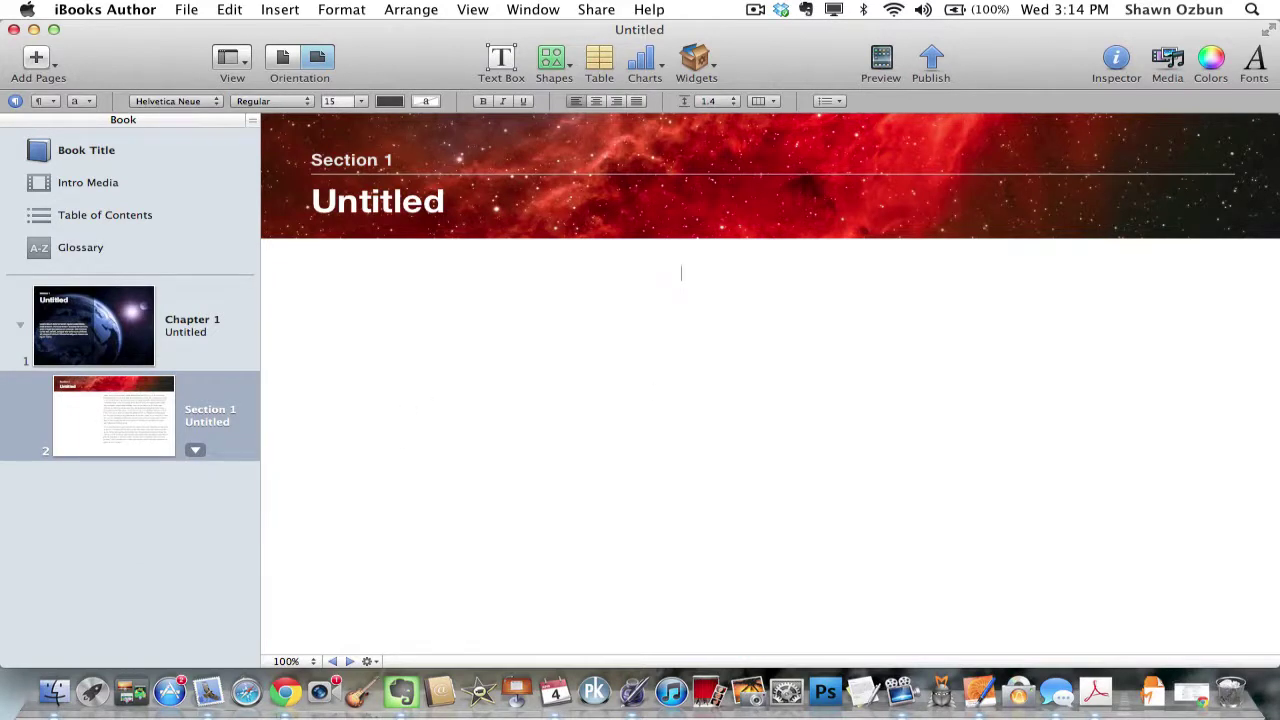
type("Shawn")
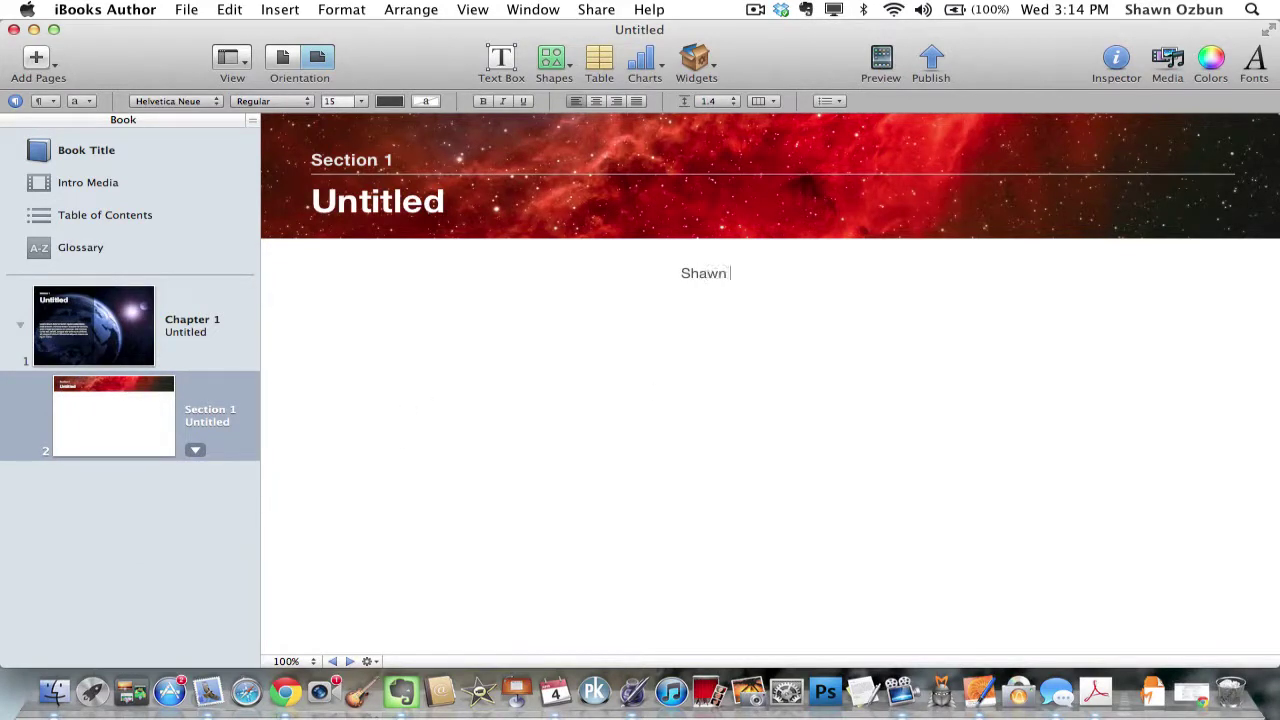
type(" Ozbun fdkjflsdjflajflsjflkjflsfdsjflsjflksjflf")
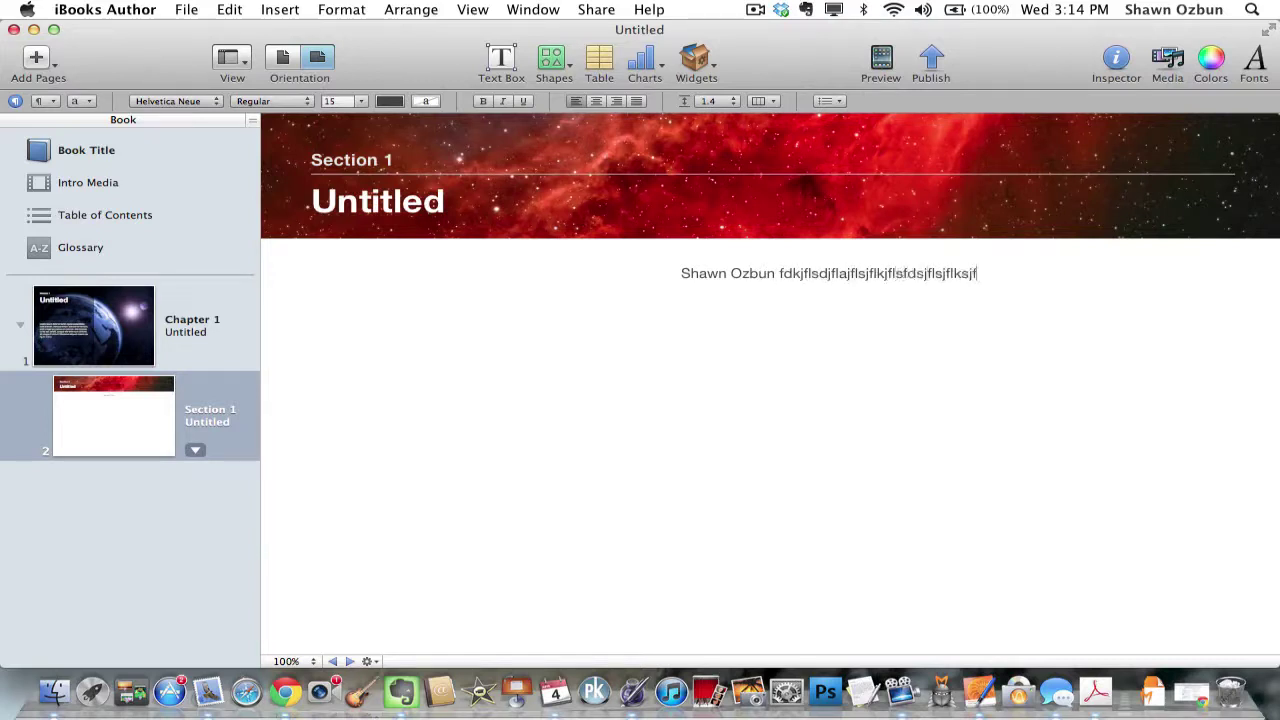
left_click(597, 369)
left_click(769, 345)
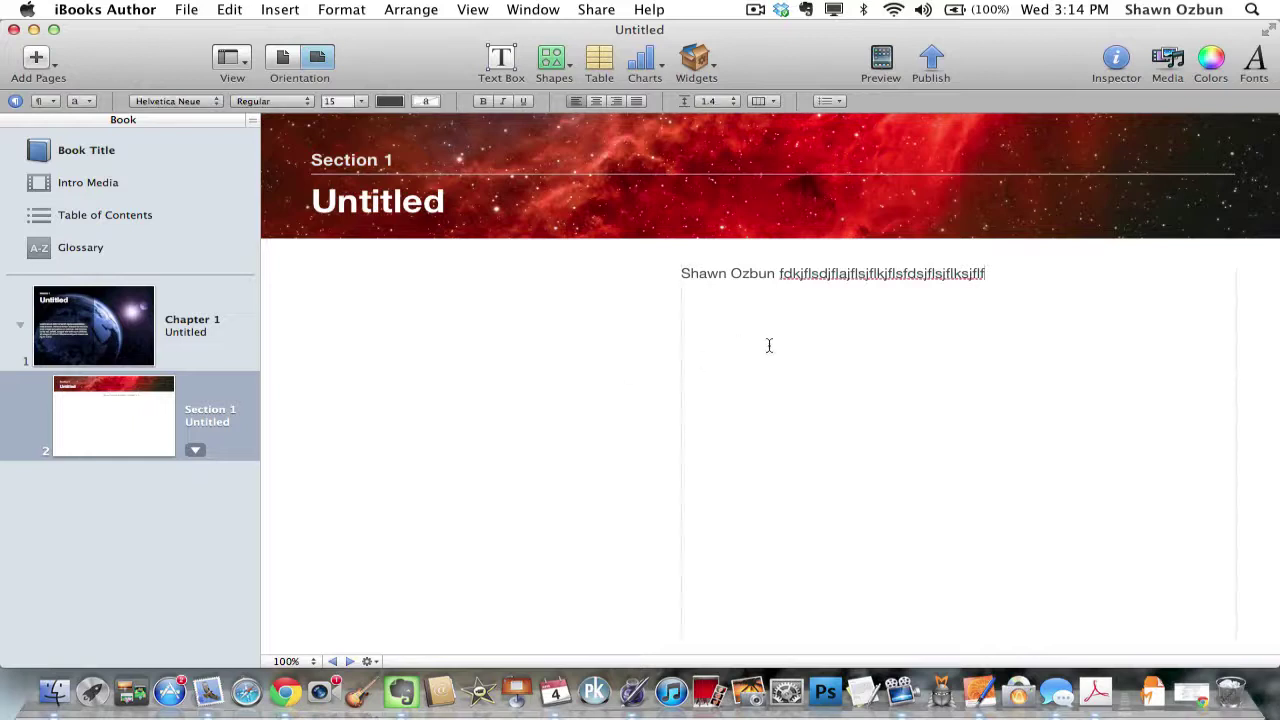
left_click(681, 276)
left_click(685, 275)
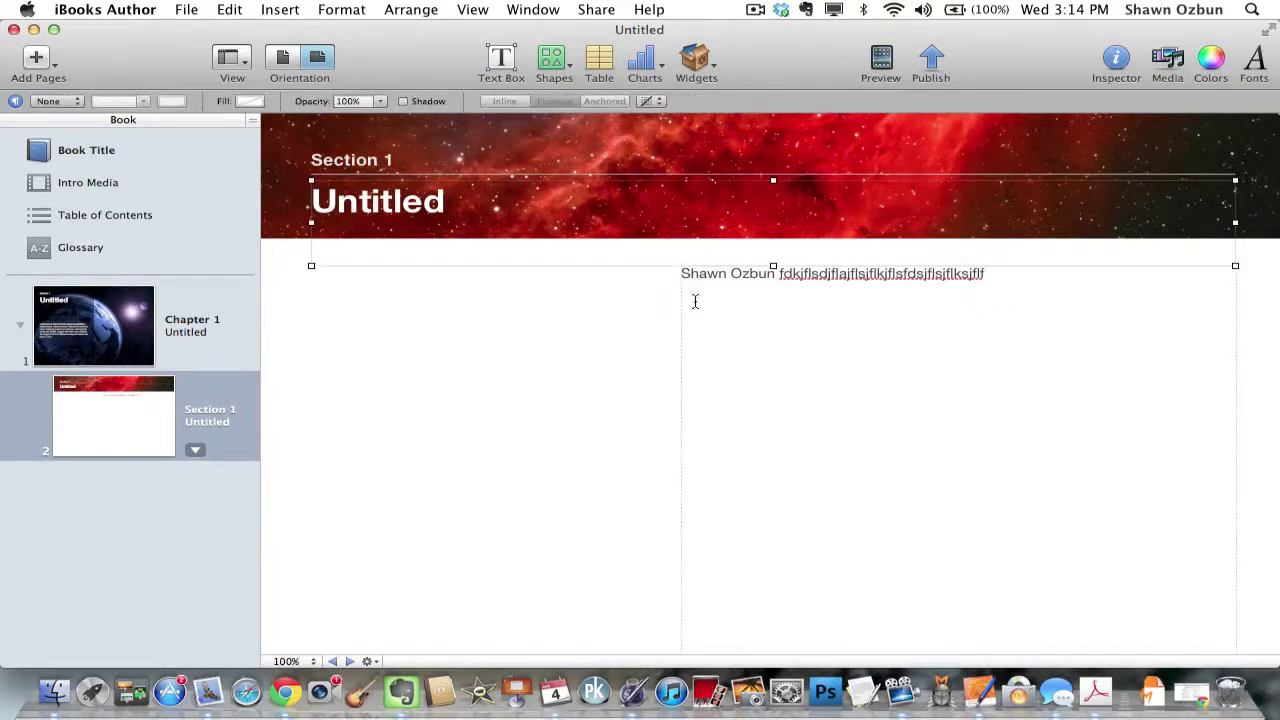
left_click(691, 280)
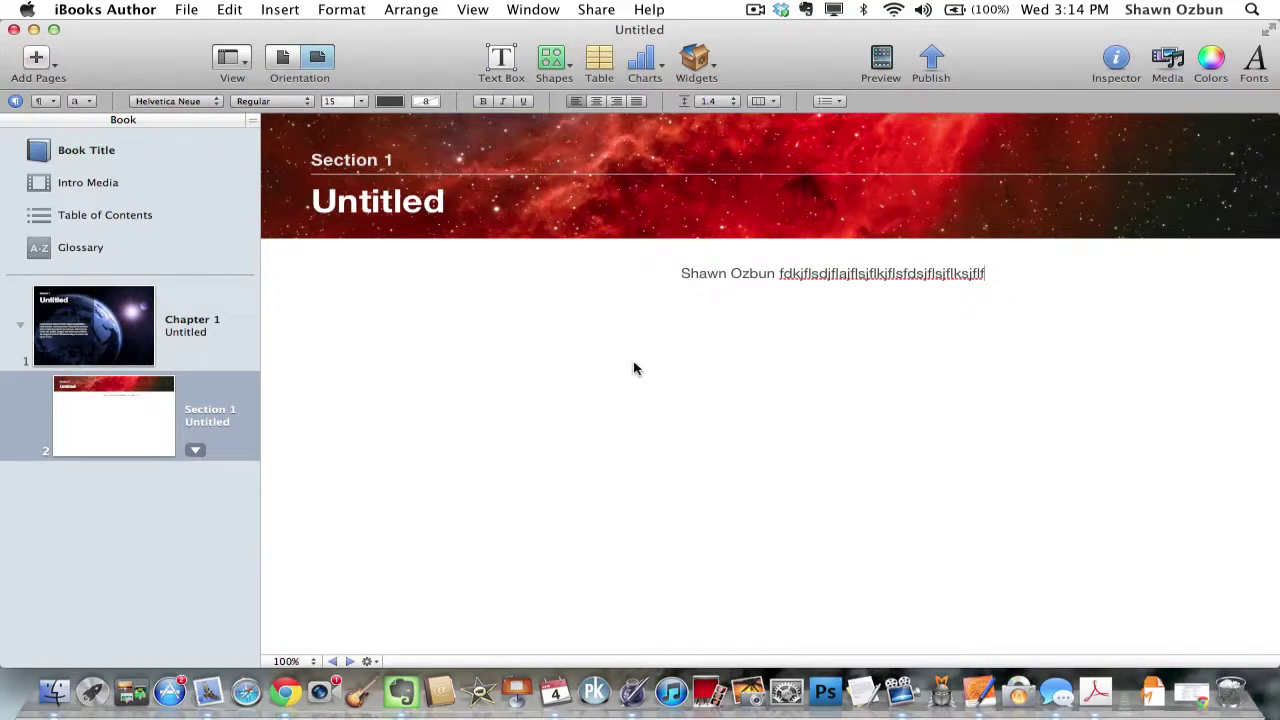
left_click_drag(815, 50, 849, 40)
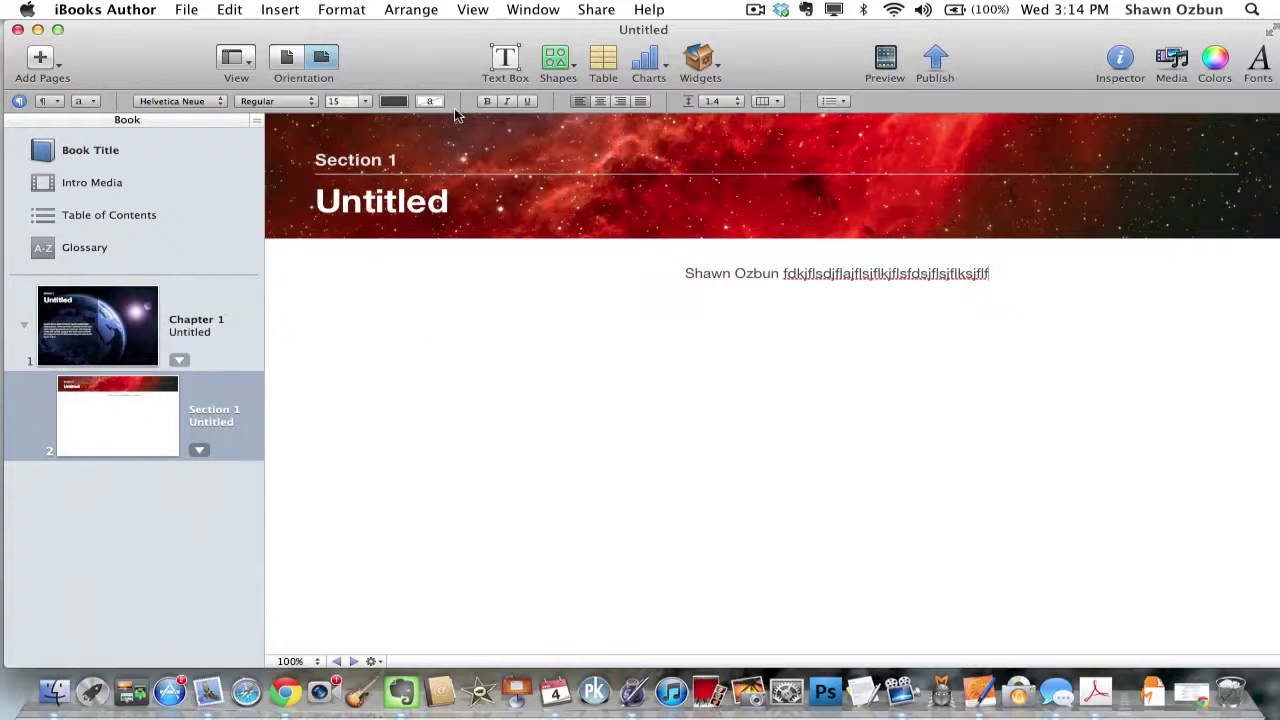
Rename the Section 1 header label to 'First Section'.
left_click(417, 170)
key("Return")
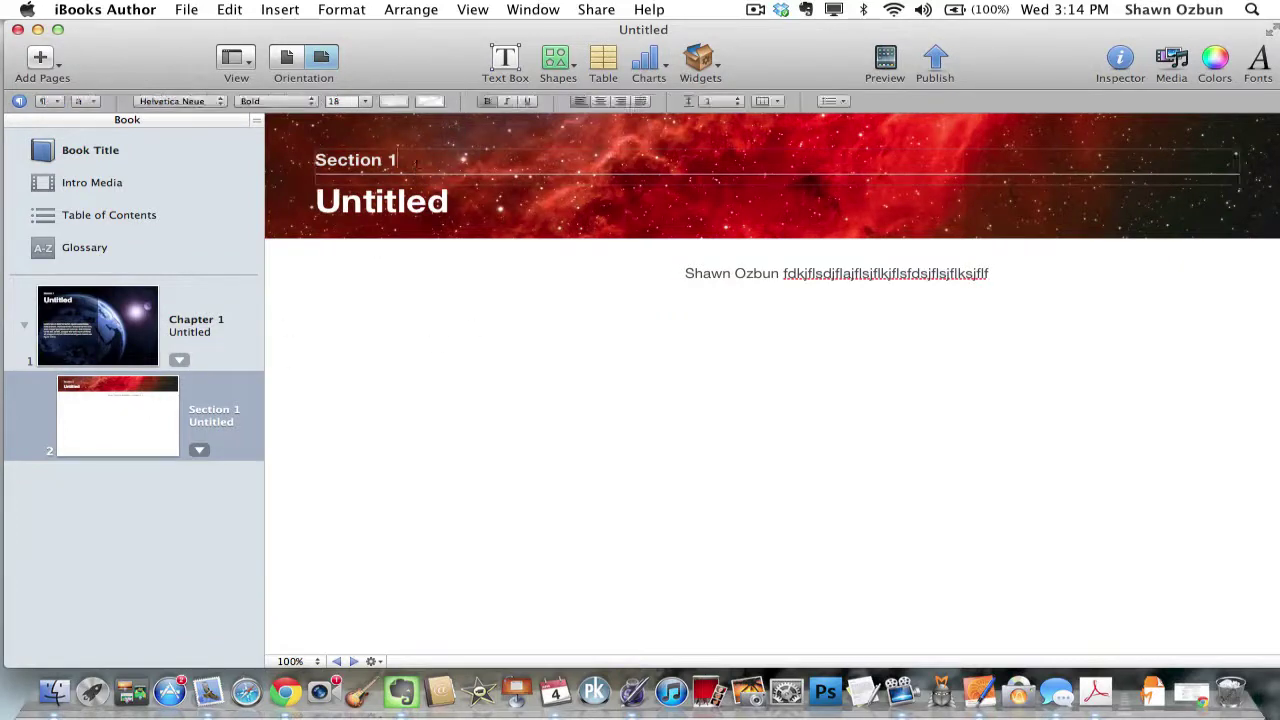
key("BackSpace")
type("First Section")
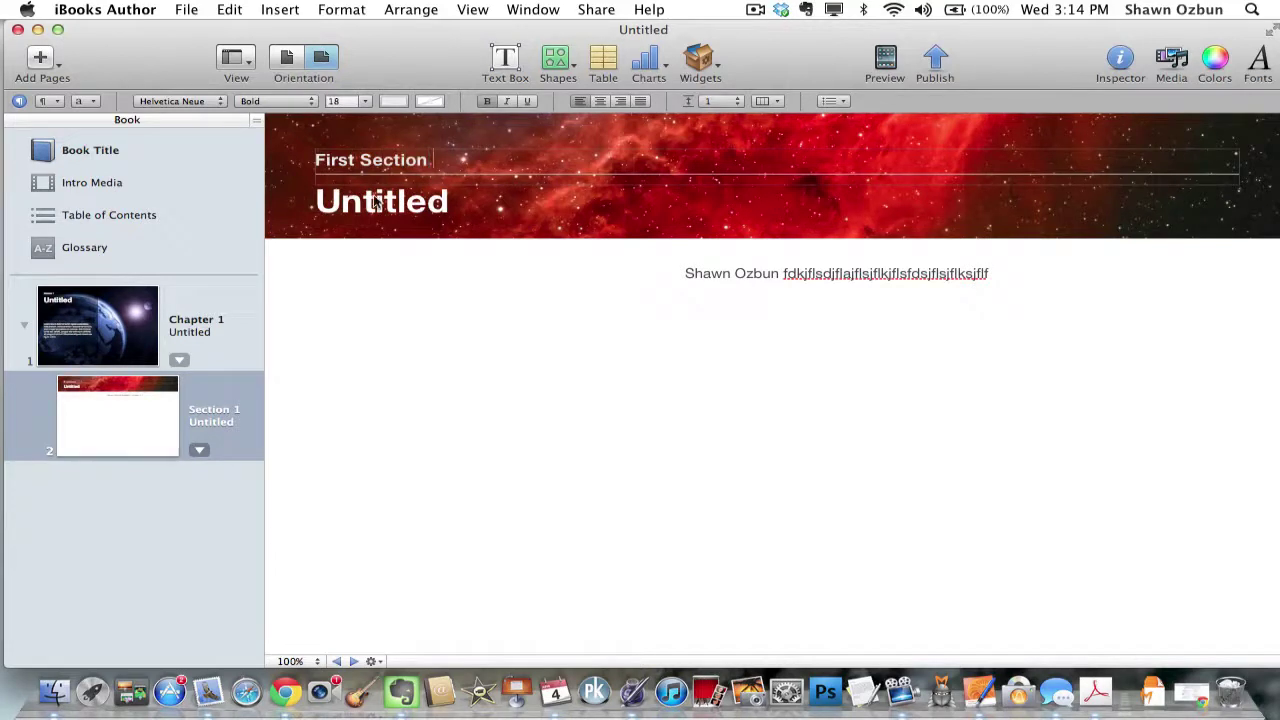
Replace the Untitled heading with the author's eBook title.
left_click(487, 208)
left_click(486, 204)
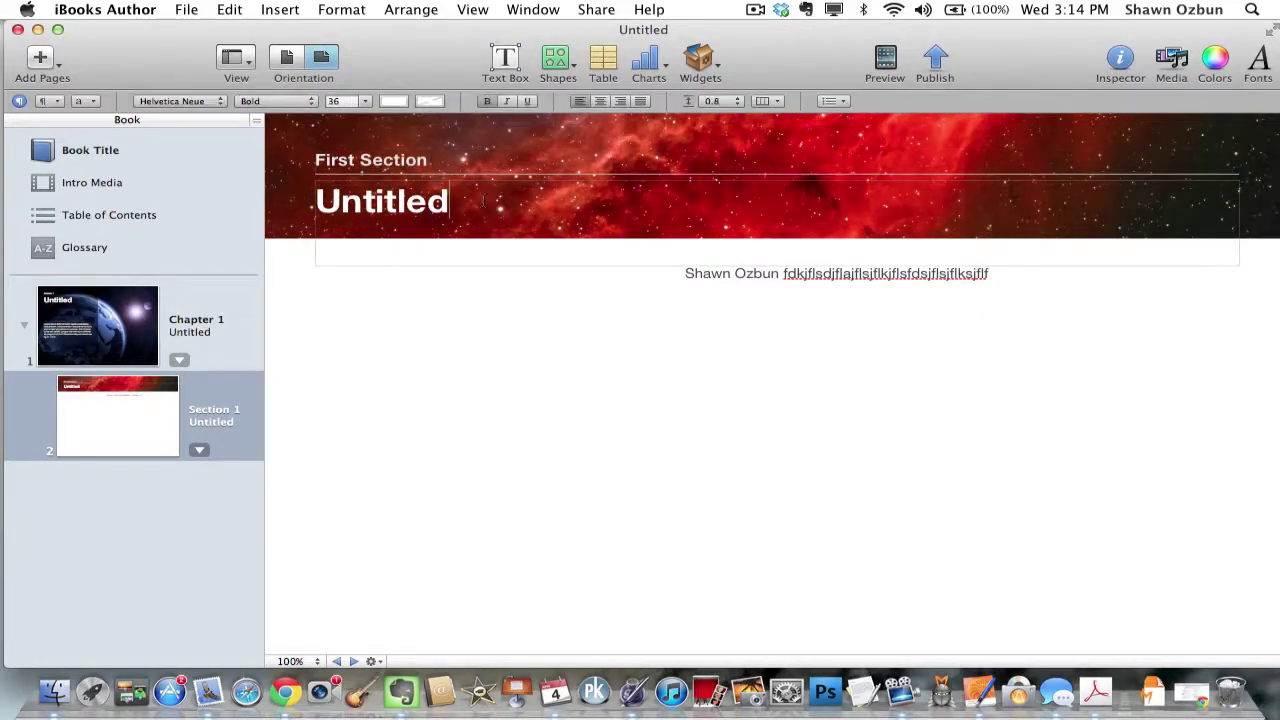
double_click(485, 202)
key("BackSpace")
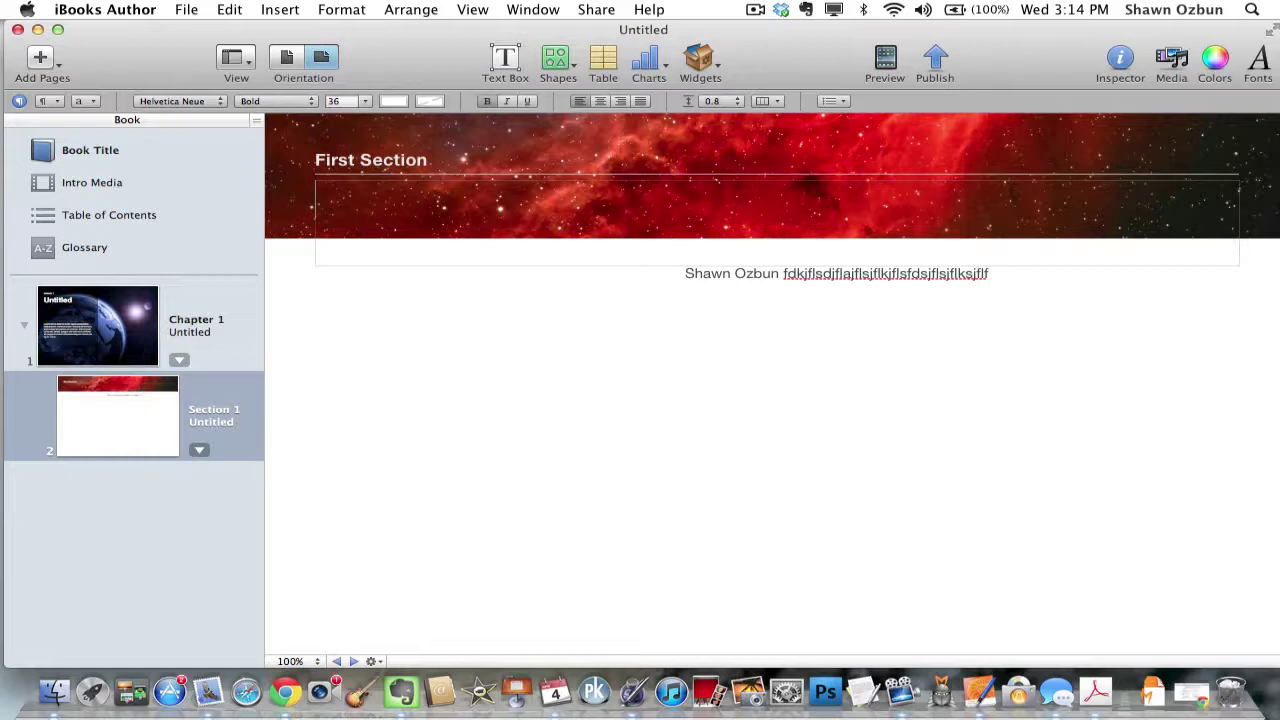
type("Shawn’s")
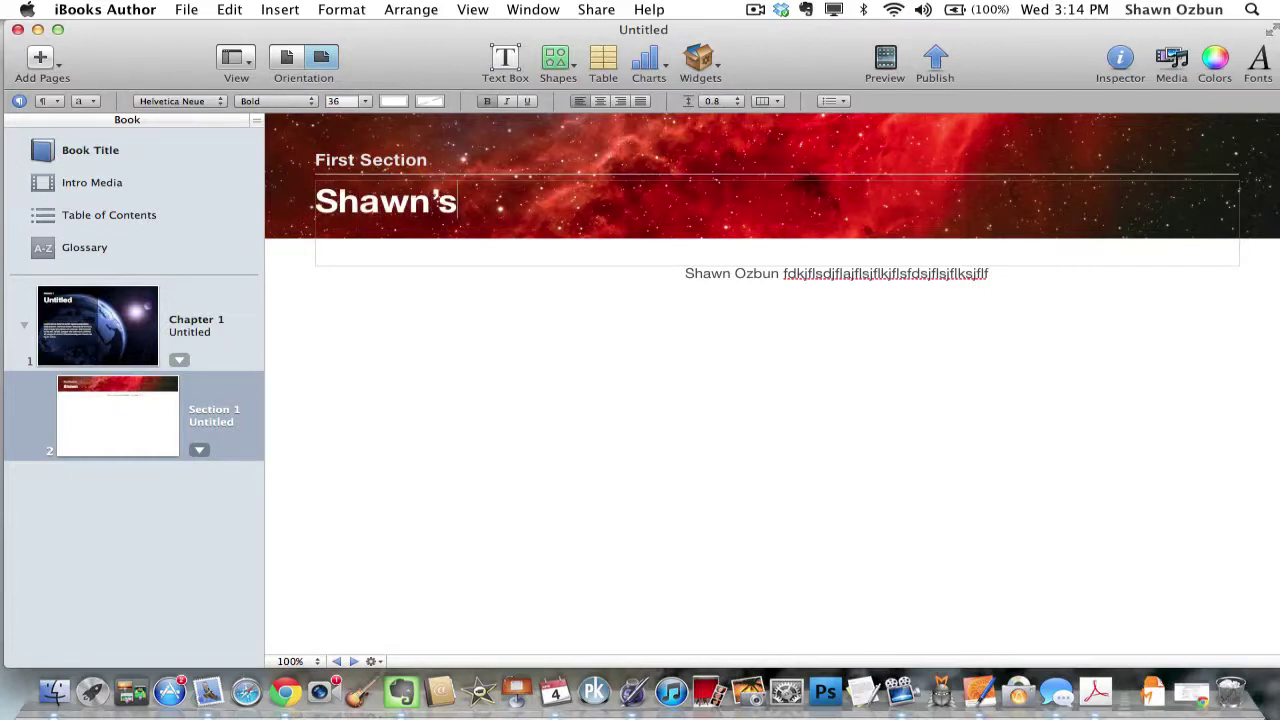
type("E")
key("BackSpace")
type("ebo")
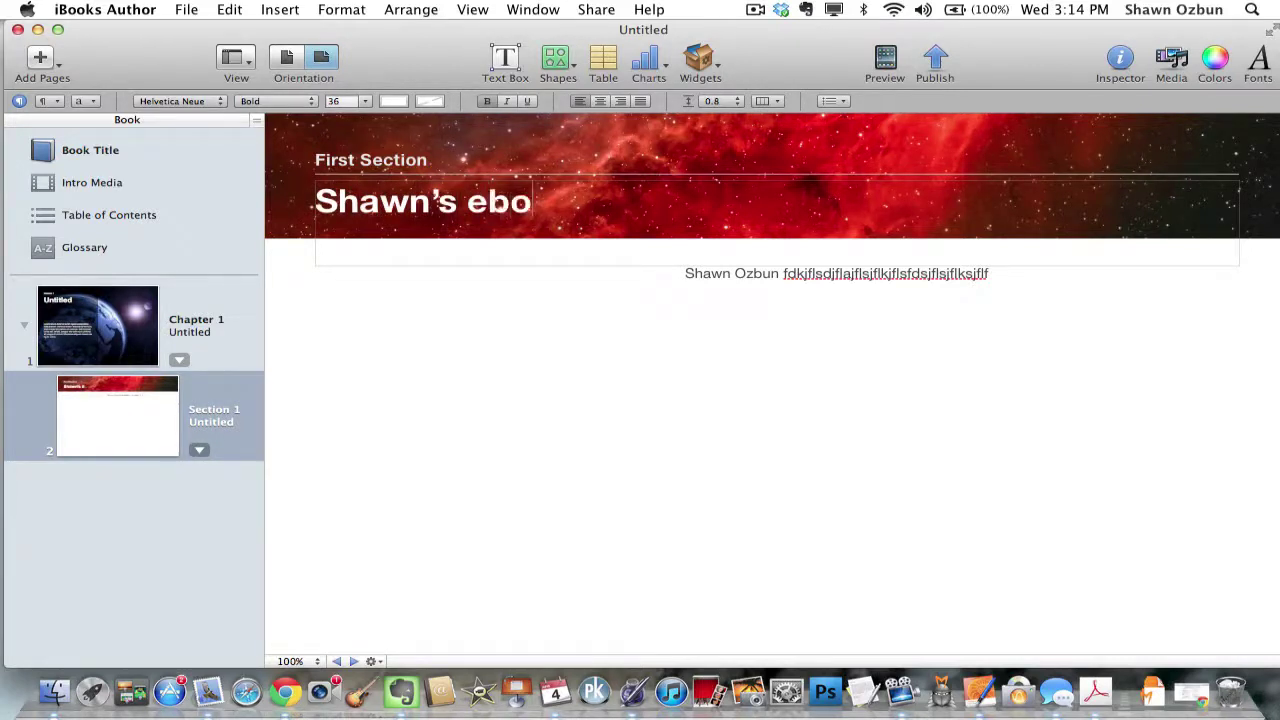
key("BackSpace")
key("BackSpace")
type("Book")
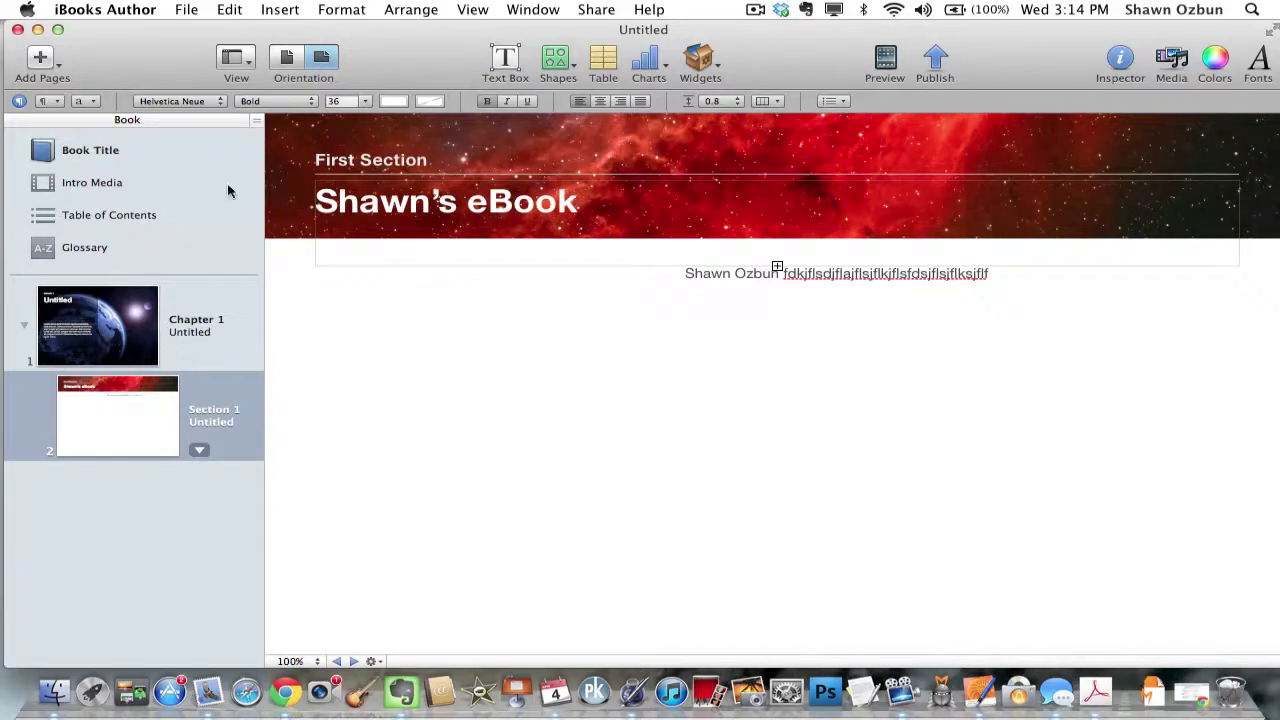
Insert a new blank page after the Section 1 page.
left_click(40, 58)
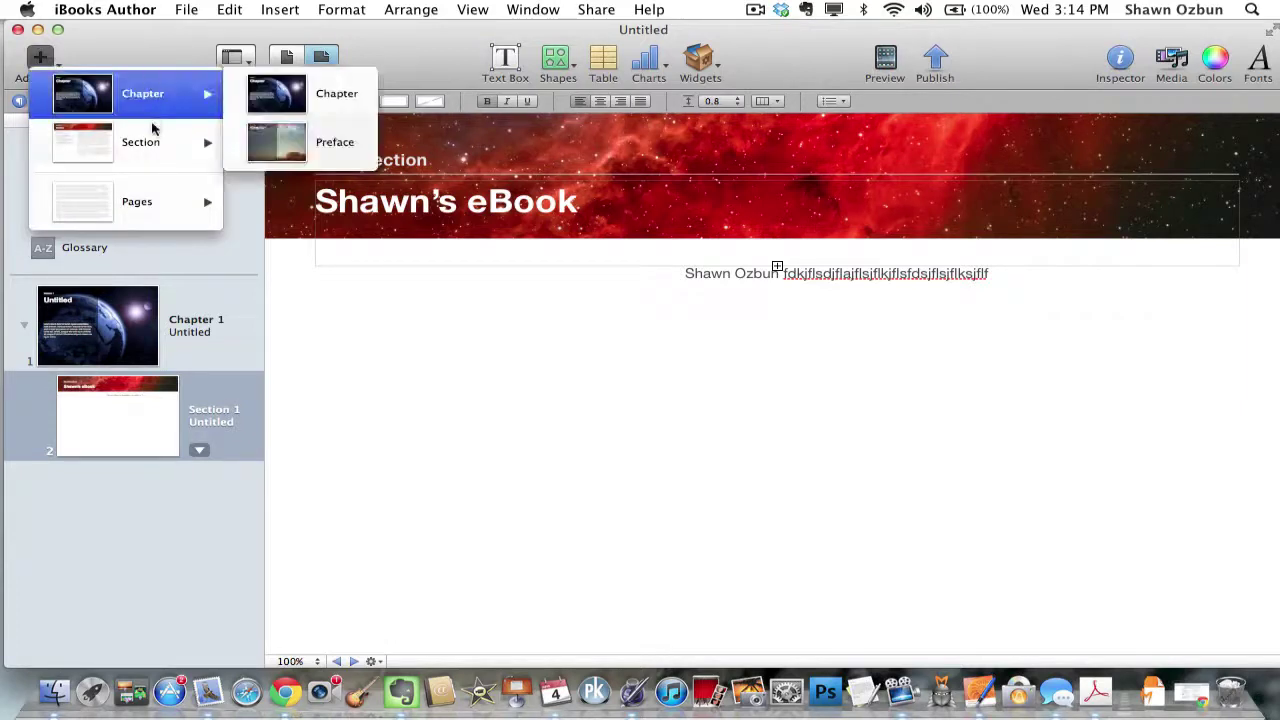
key("Escape")
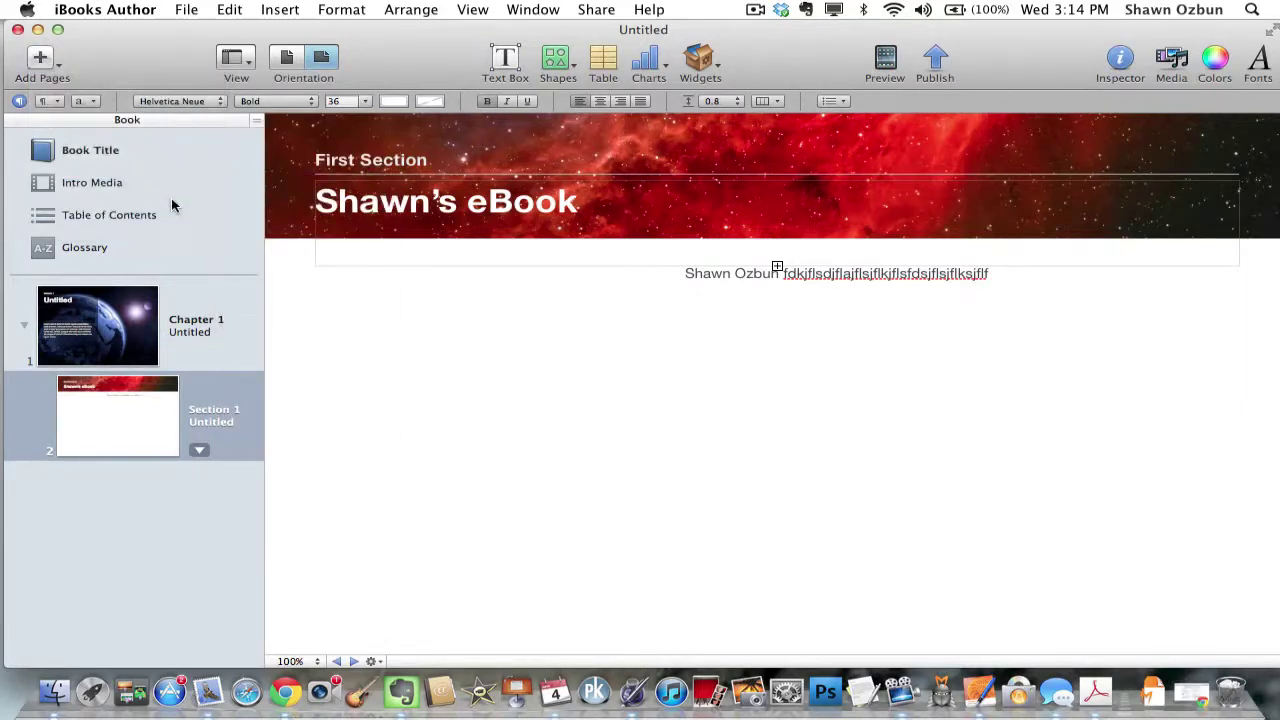
left_click(42, 60)
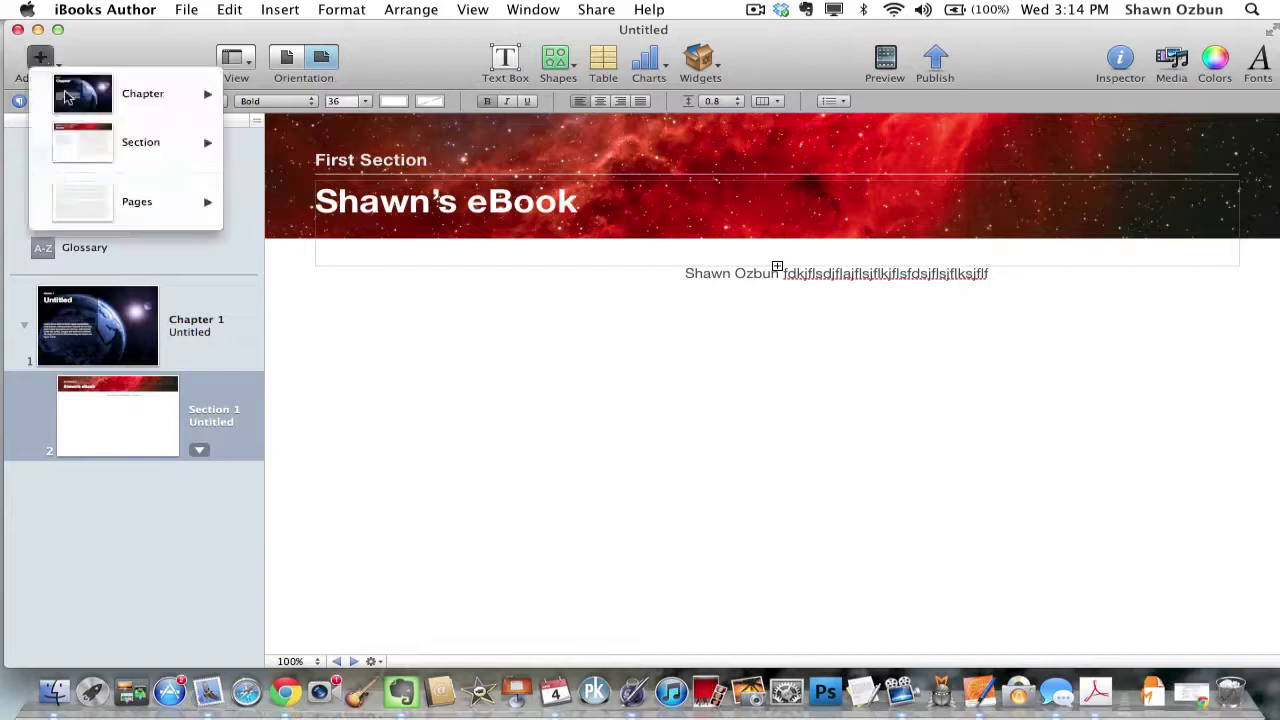
mouse_move(137, 203)
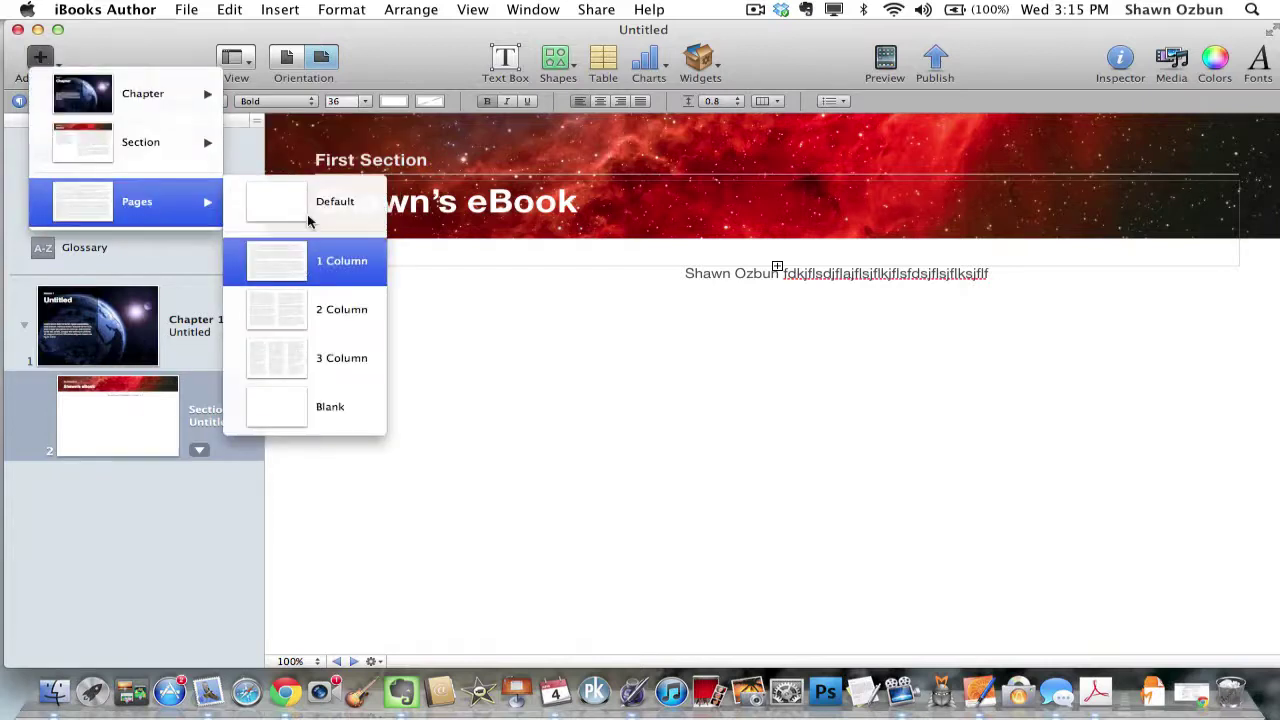
left_click(310, 255)
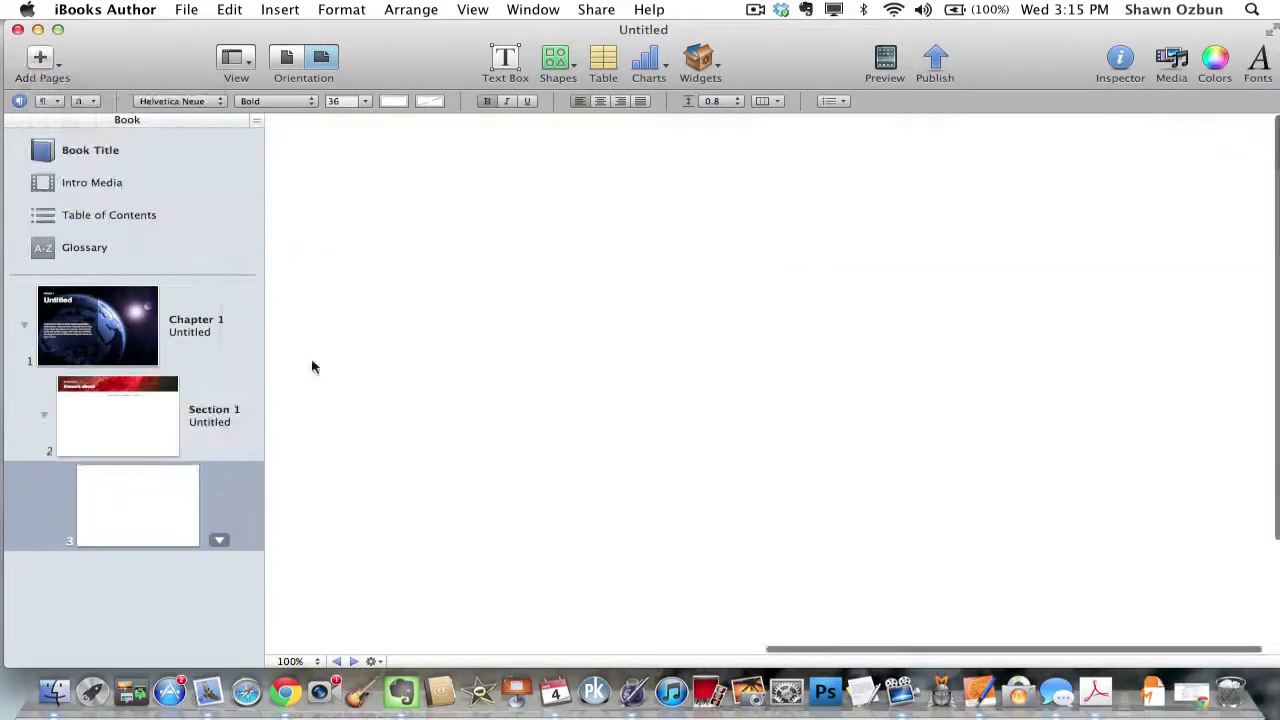
mouse_move(125, 312)
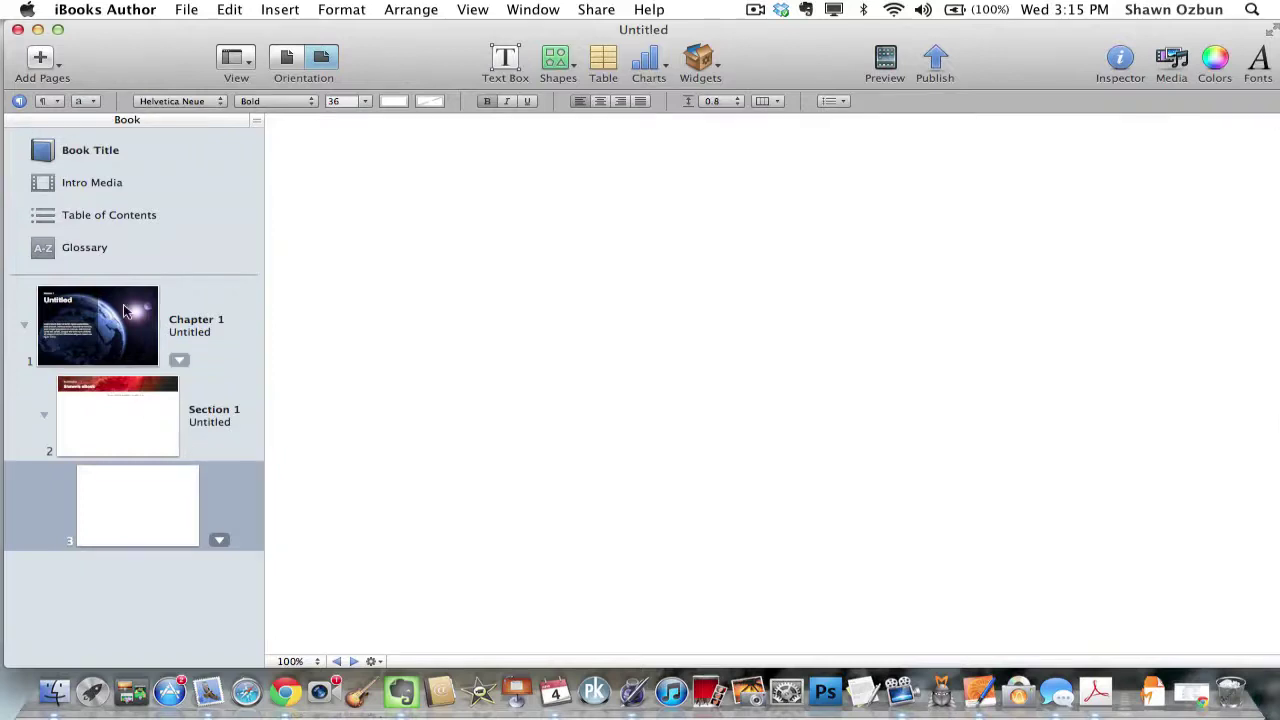
Add a second chapter and title it 'eBooks tips'.
left_click(39, 60)
mouse_move(190, 93)
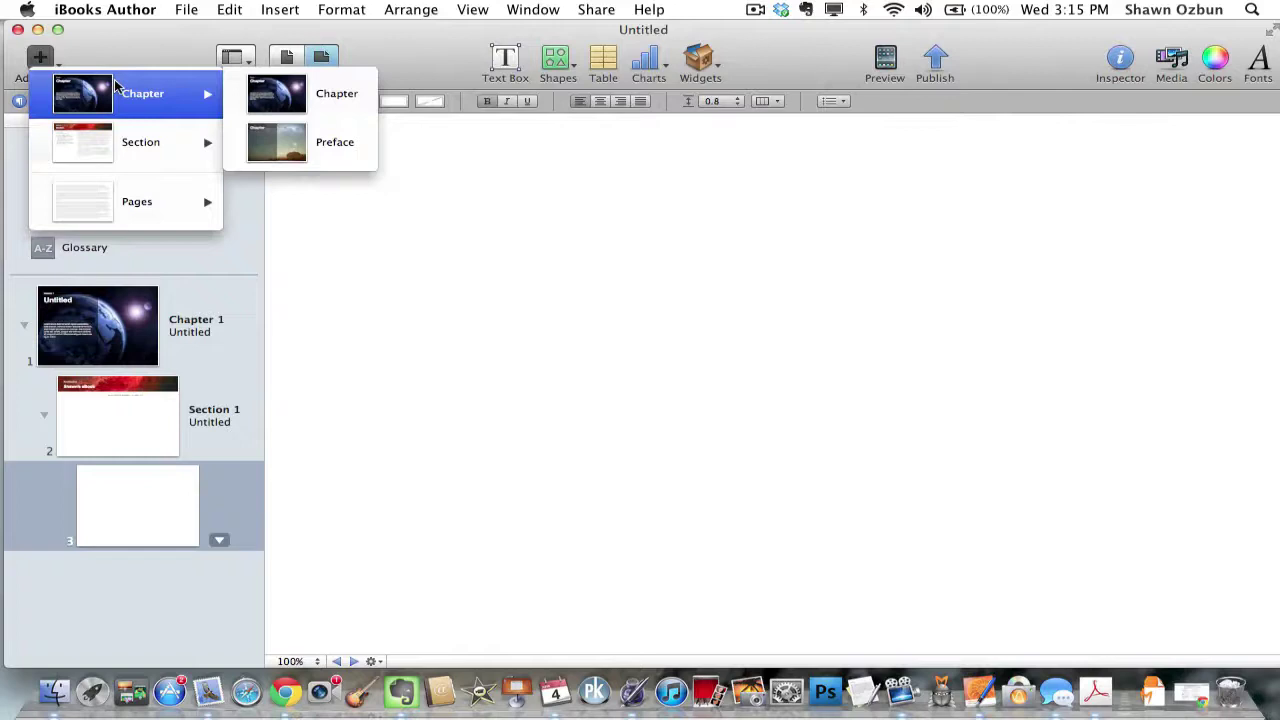
left_click(268, 90)
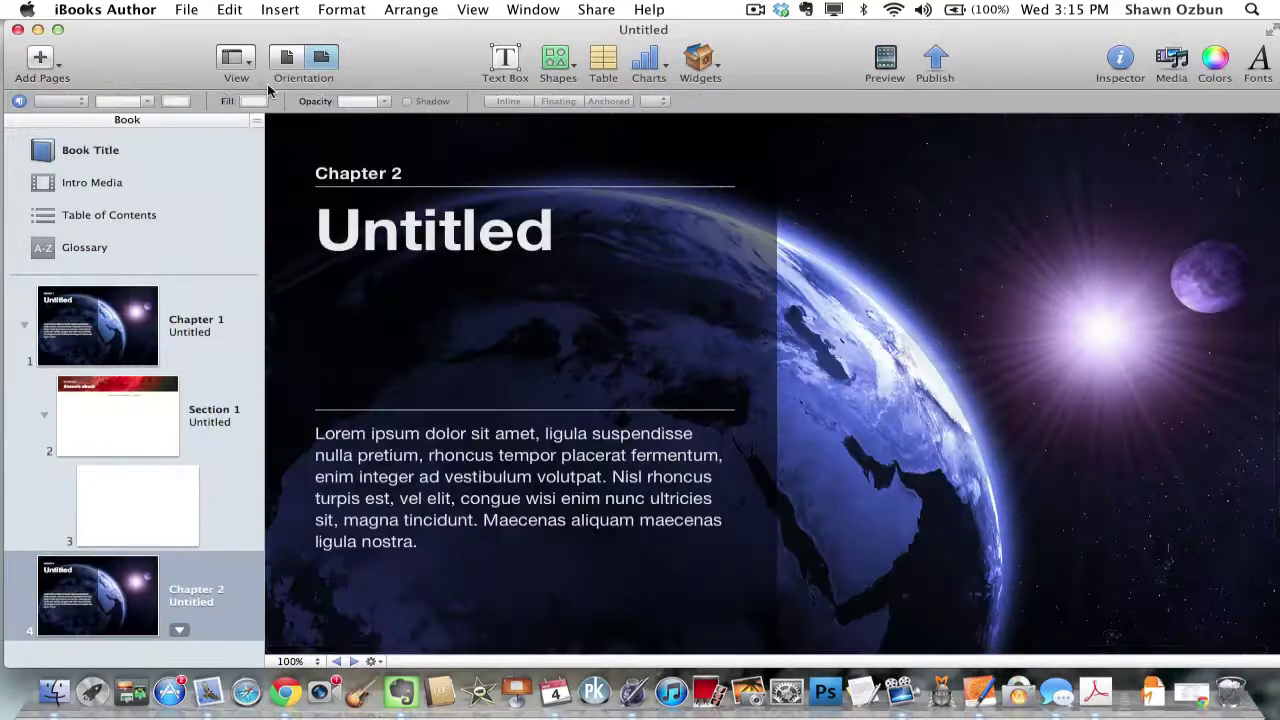
left_click(560, 230)
double_click(560, 228)
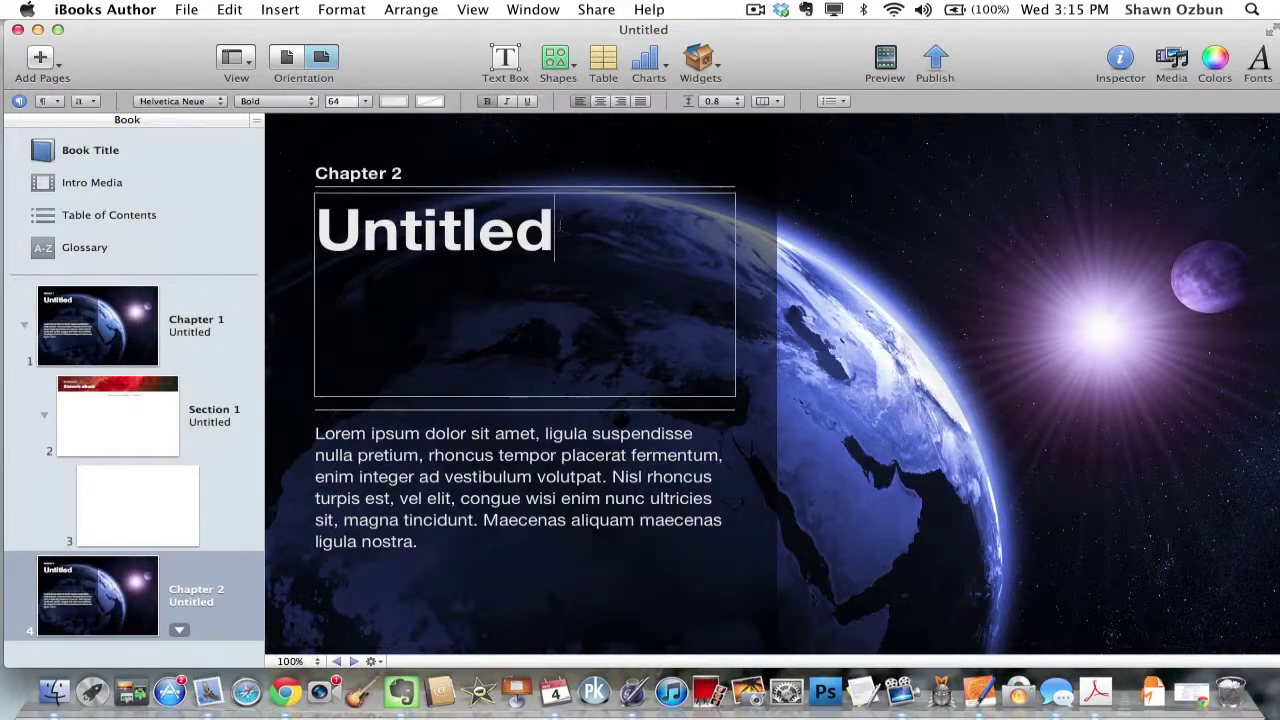
key("BackSpace")
type("e")
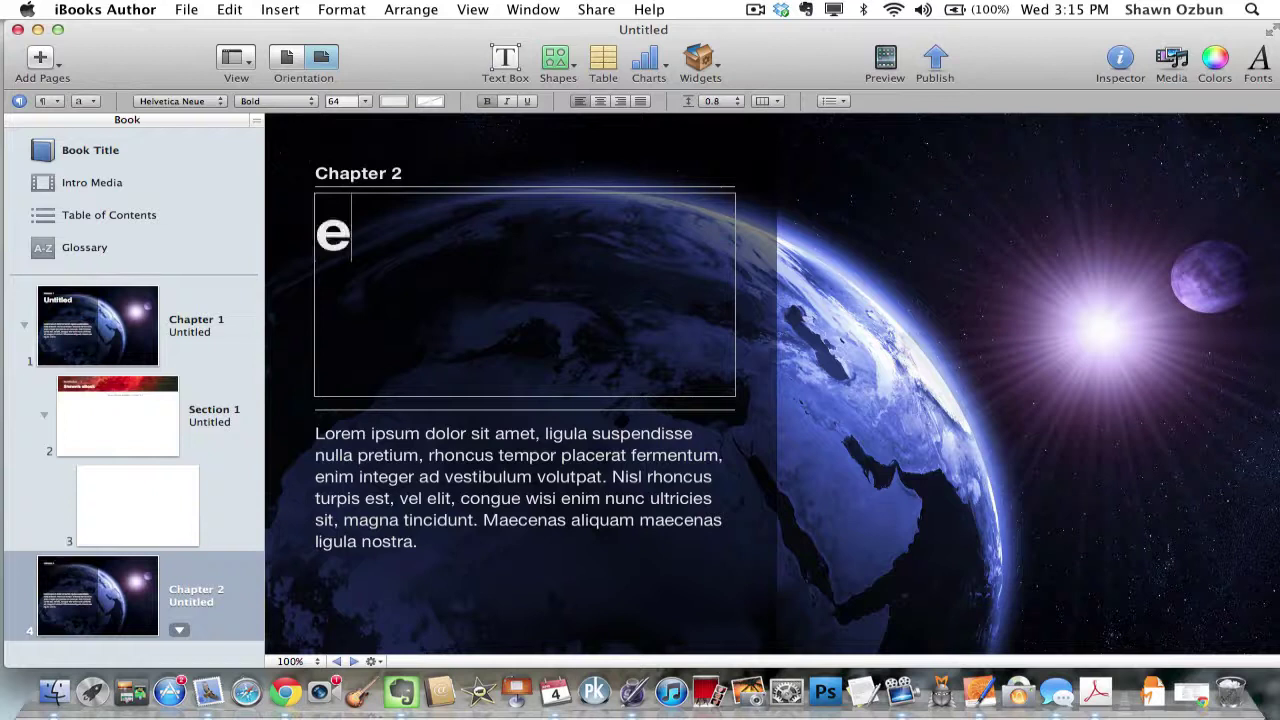
type("Books tips")
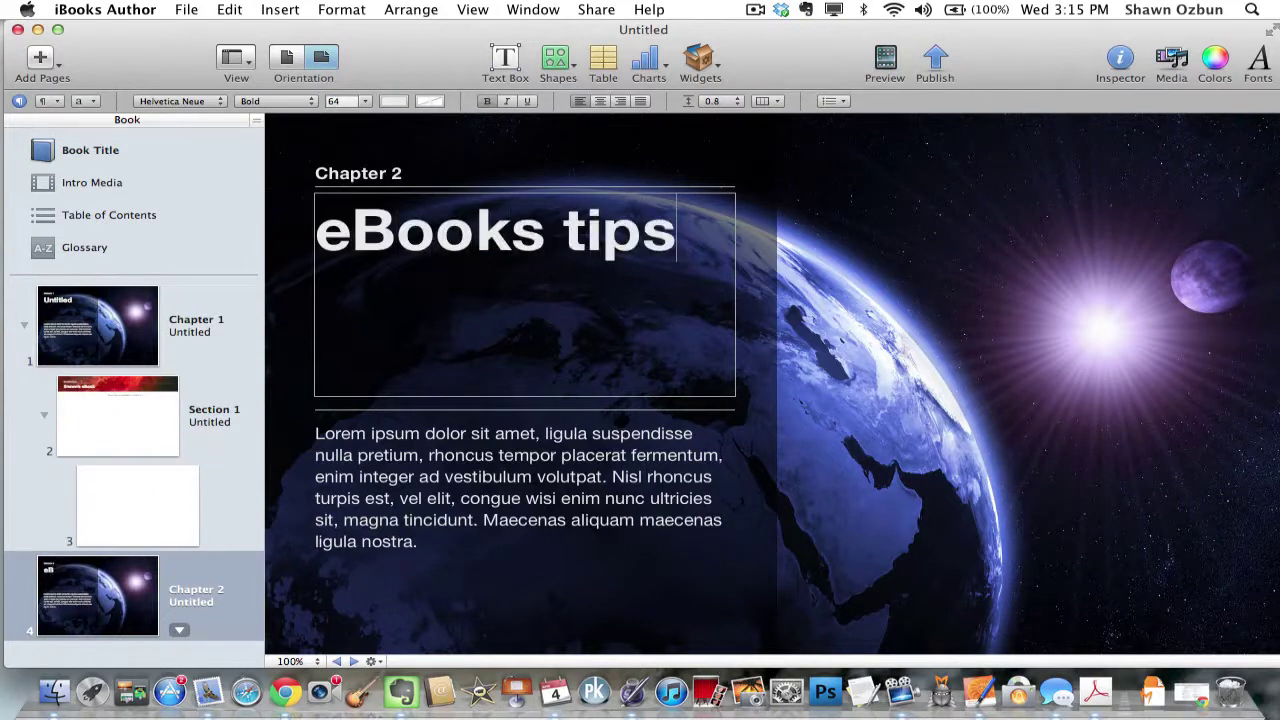
Move the Chapter 2 body text slightly lower on the page.
left_click(560, 440)
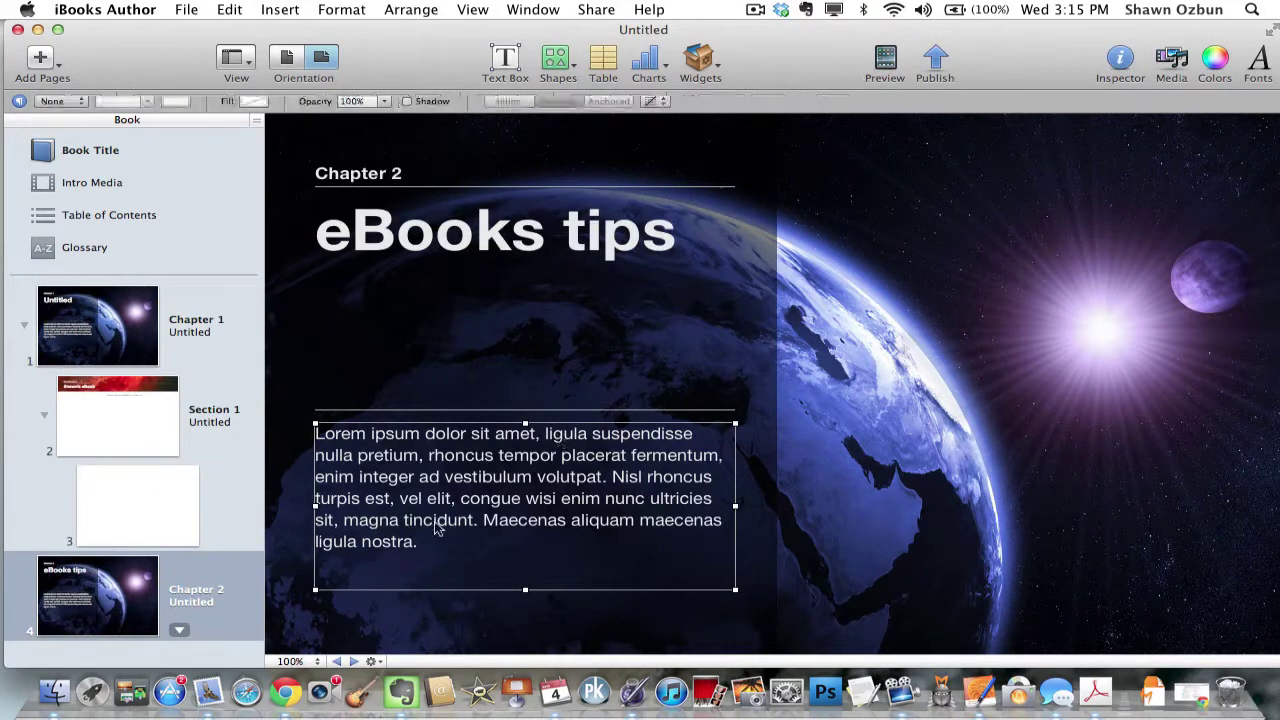
mouse_move(423, 546)
left_mouse_down()
mouse_move(491, 574)
mouse_move(406, 540)
mouse_move(452, 593)
mouse_move(449, 514)
mouse_move(408, 540)
mouse_move(451, 545)
mouse_move(426, 543)
mouse_move(437, 578)
mouse_move(425, 561)
left_mouse_up()
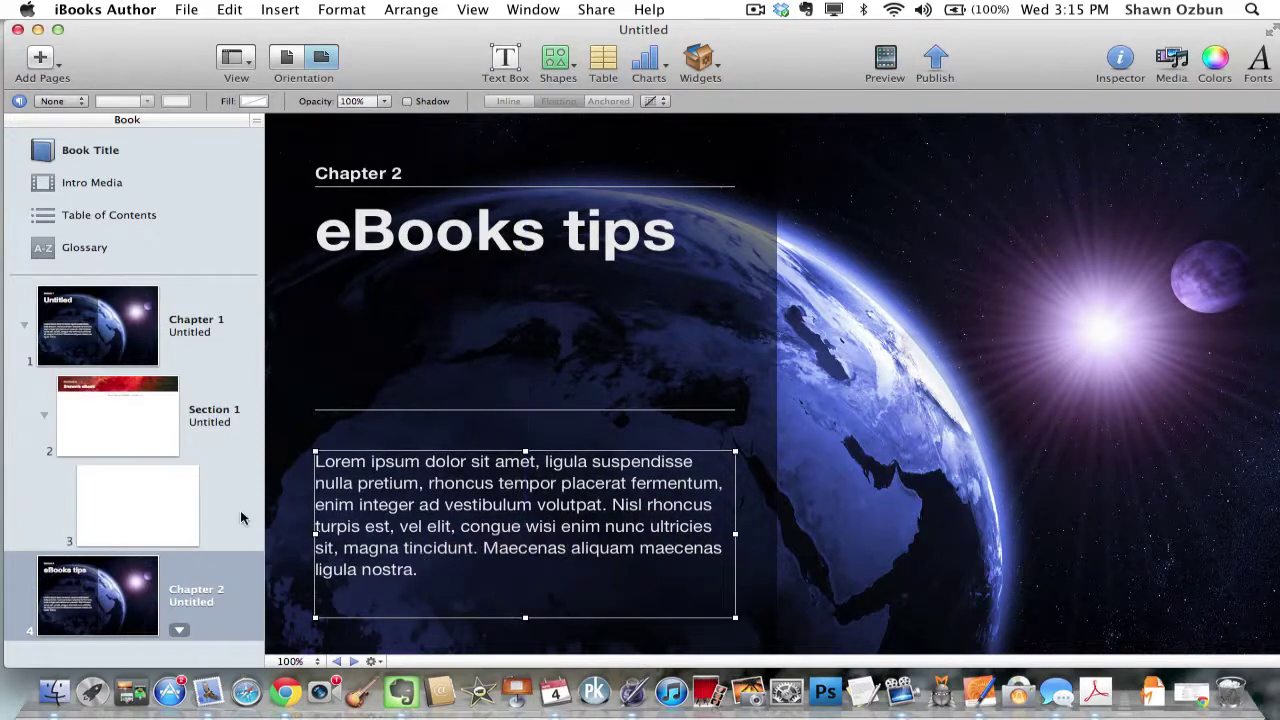
mouse_move(183, 461)
Place the 'me' photo from the Media library onto the Section 1 page.
left_click(152, 435)
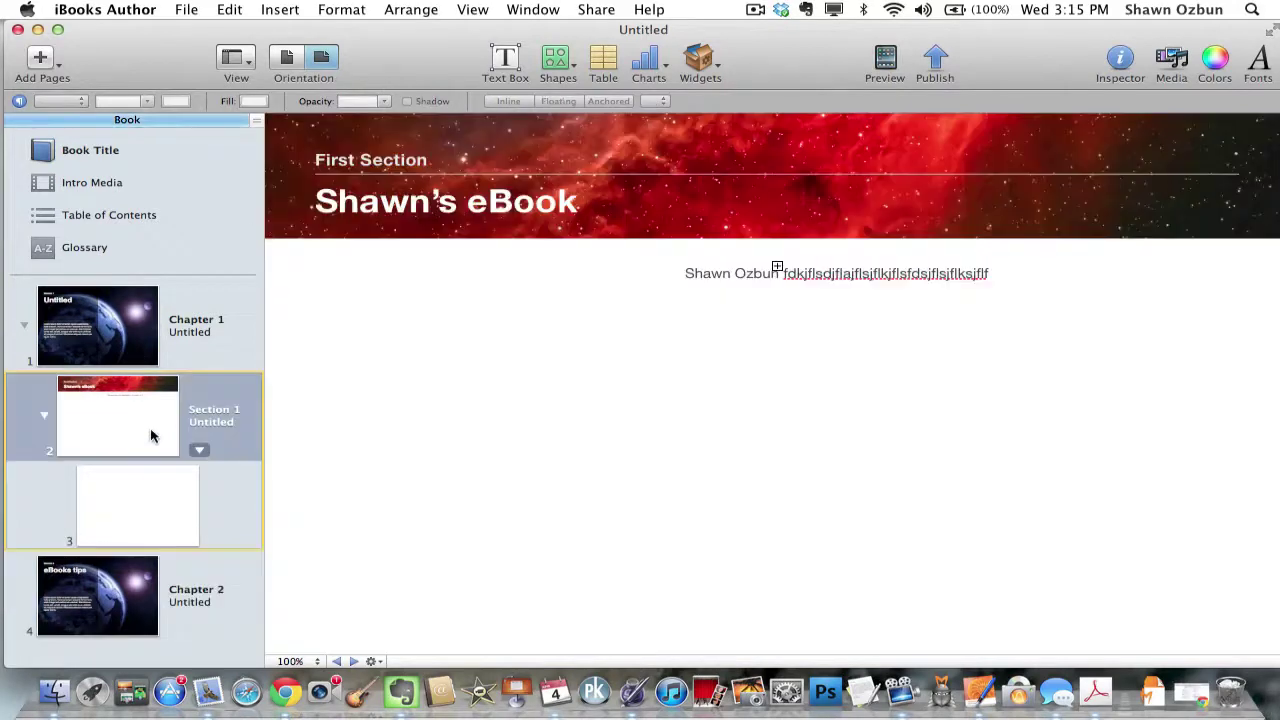
left_click(1172, 58)
left_click(1182, 405)
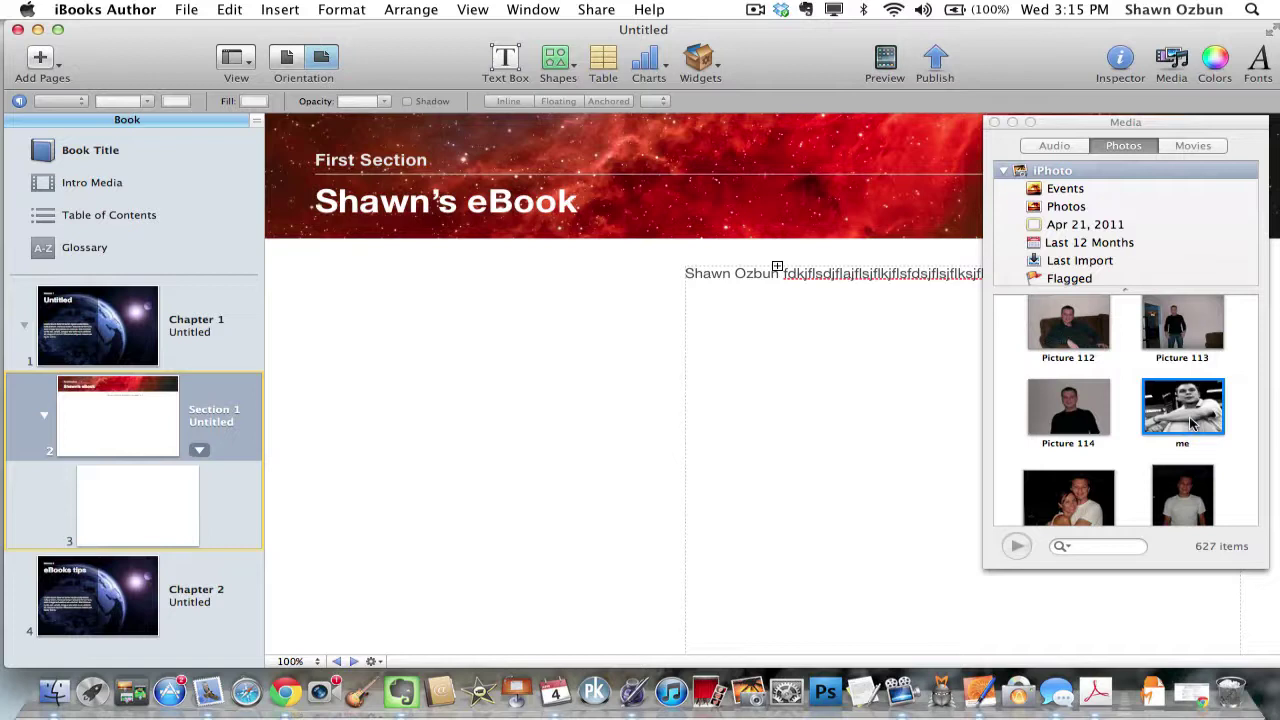
left_click_drag(1192, 424, 426, 472)
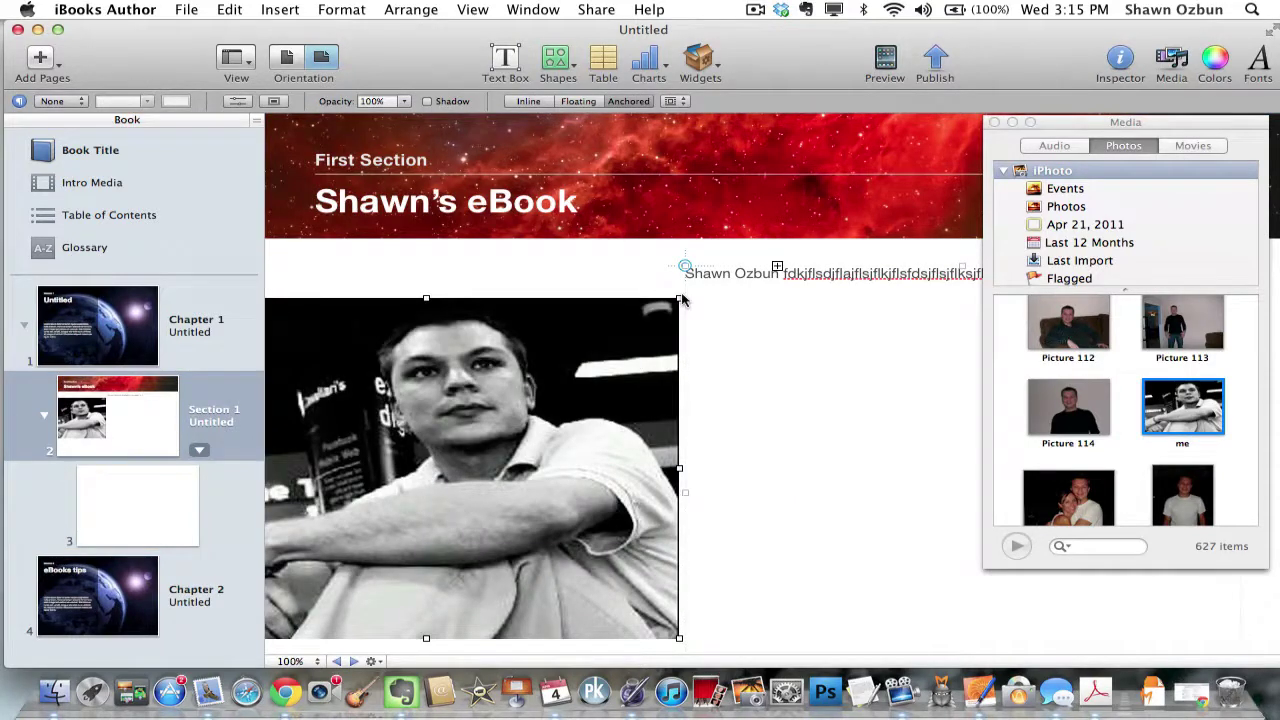
Shrink the photo and position it at the left just below the header.
left_click_drag(680, 297, 544, 389)
left_click_drag(396, 478, 497, 415)
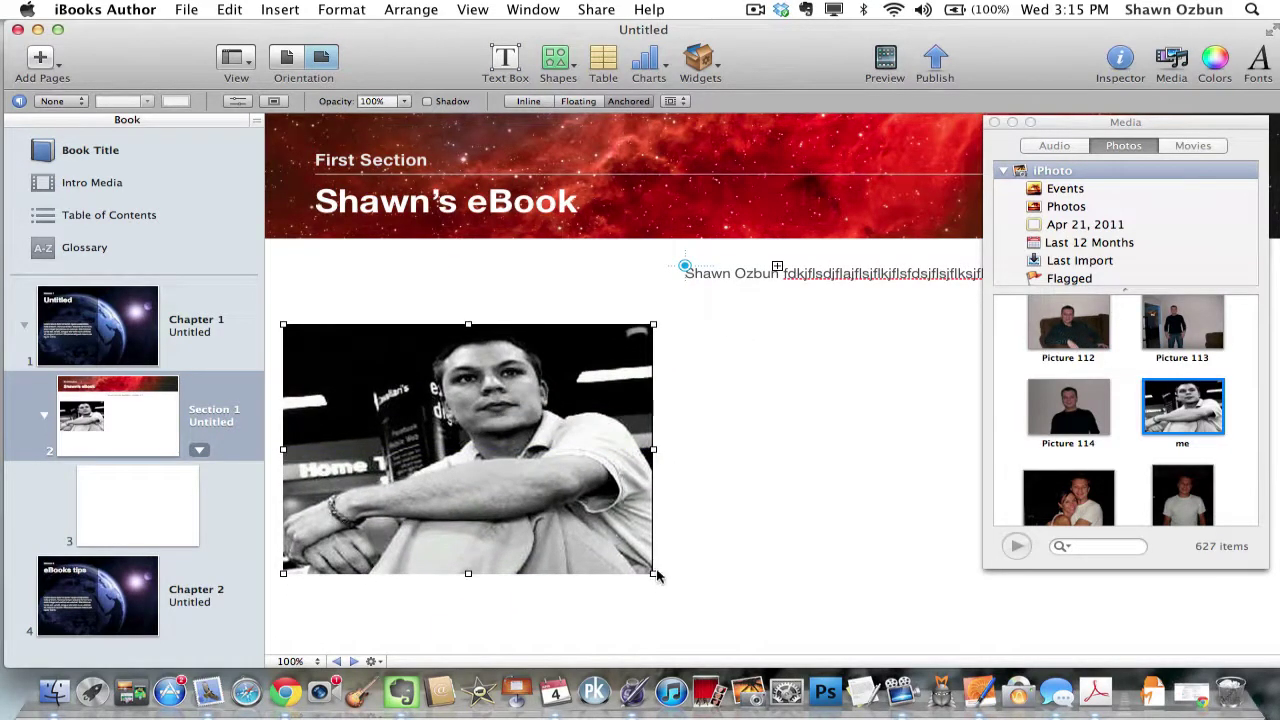
left_click_drag(652, 573, 614, 547)
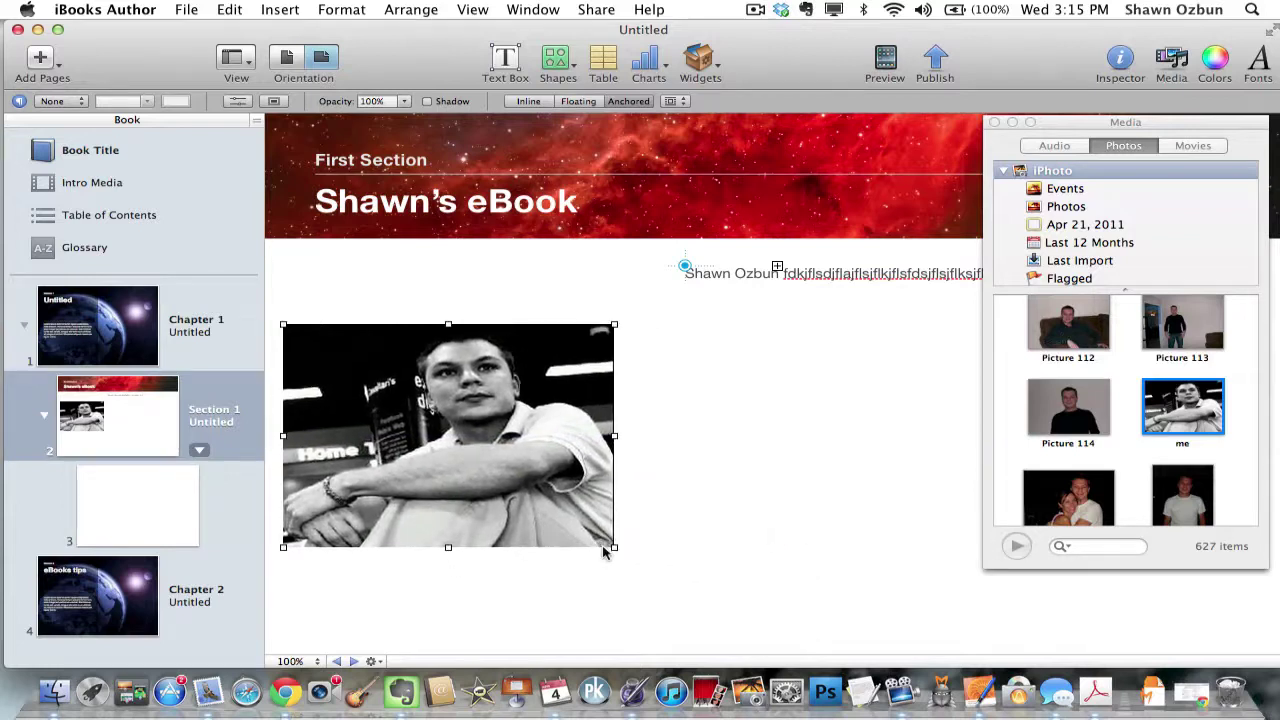
left_click_drag(507, 457, 510, 401)
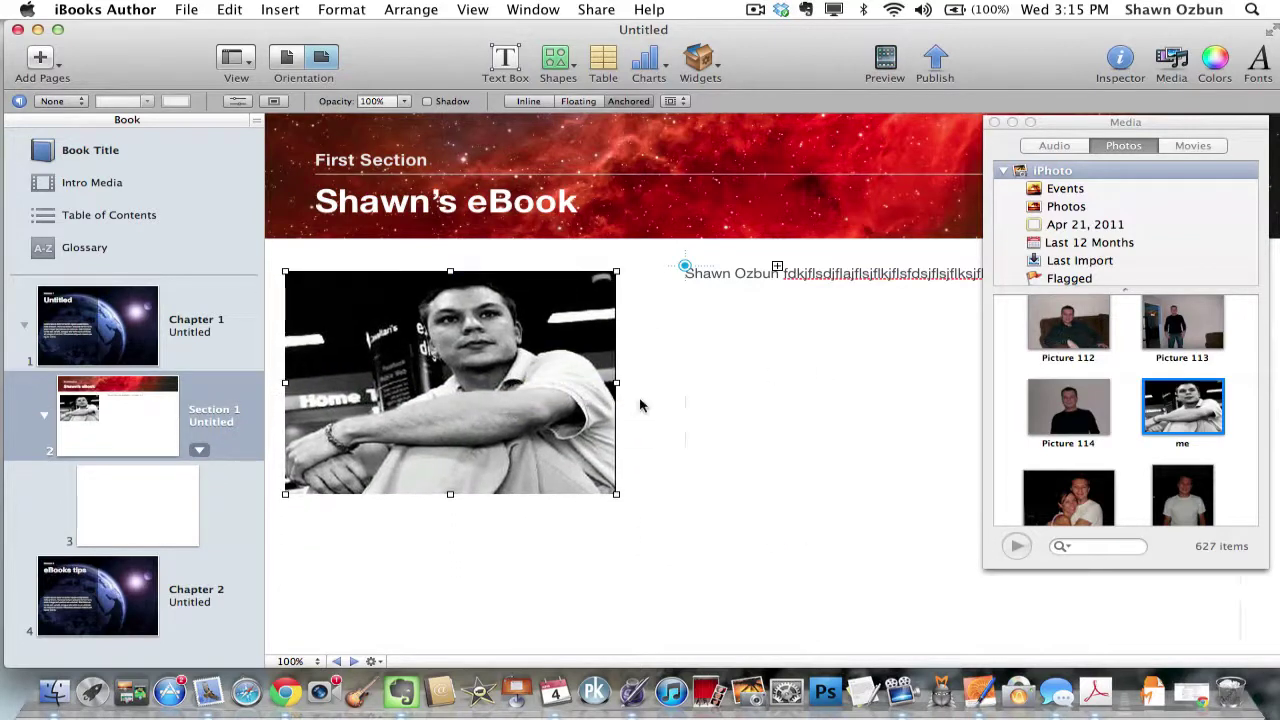
scroll(1120, 409, "up", 4)
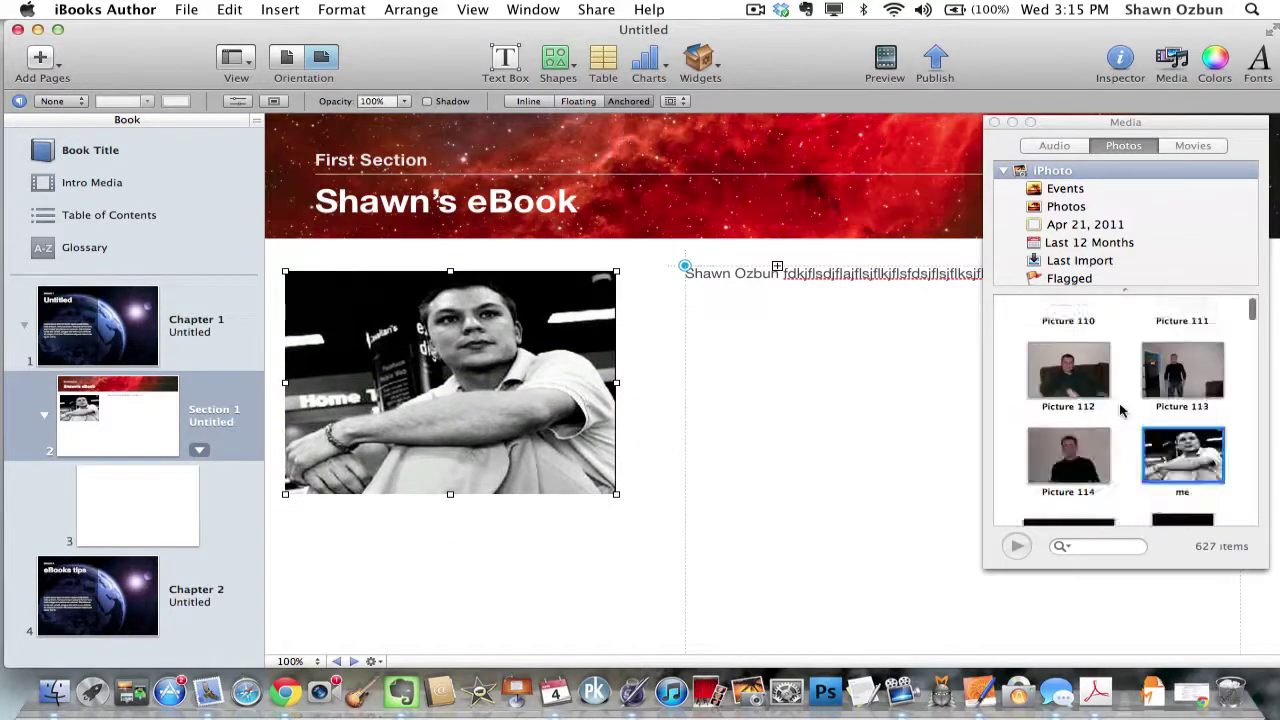
left_click(995, 122)
Look through the Media library's audio files, then close the library.
left_click(1172, 60)
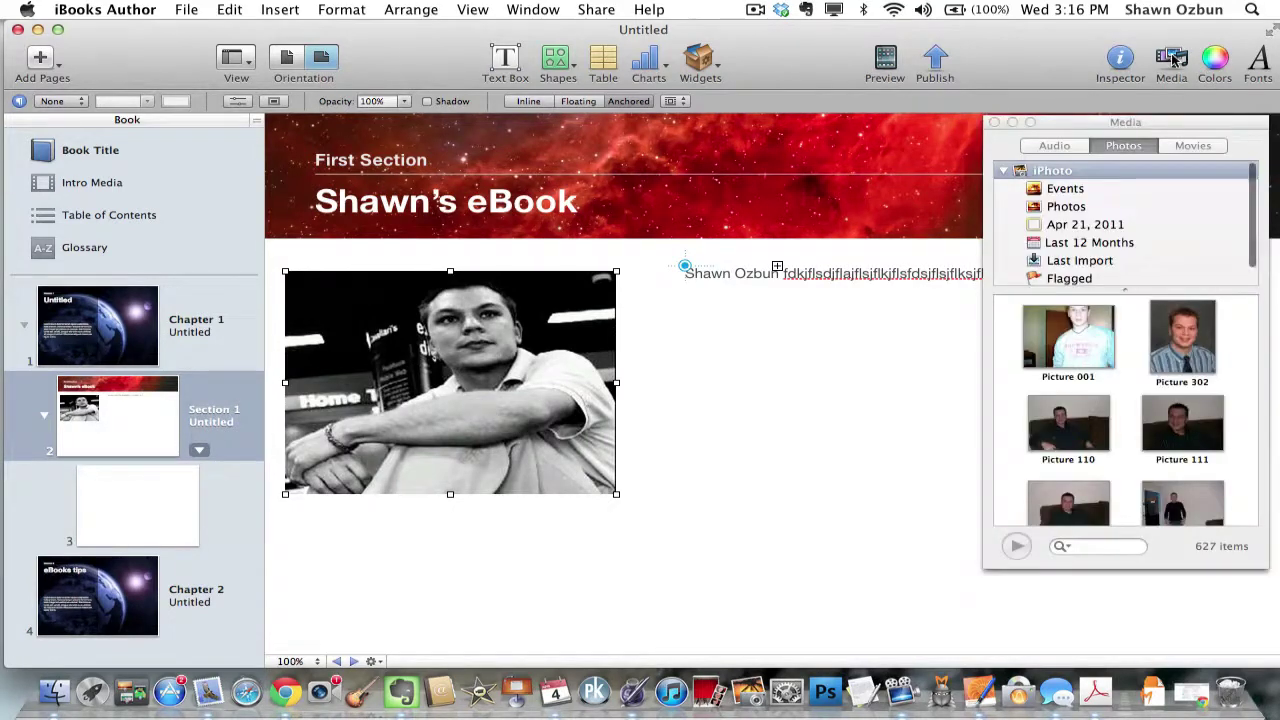
scroll(1110, 200, "down", 2)
scroll(1110, 200, "up", 3)
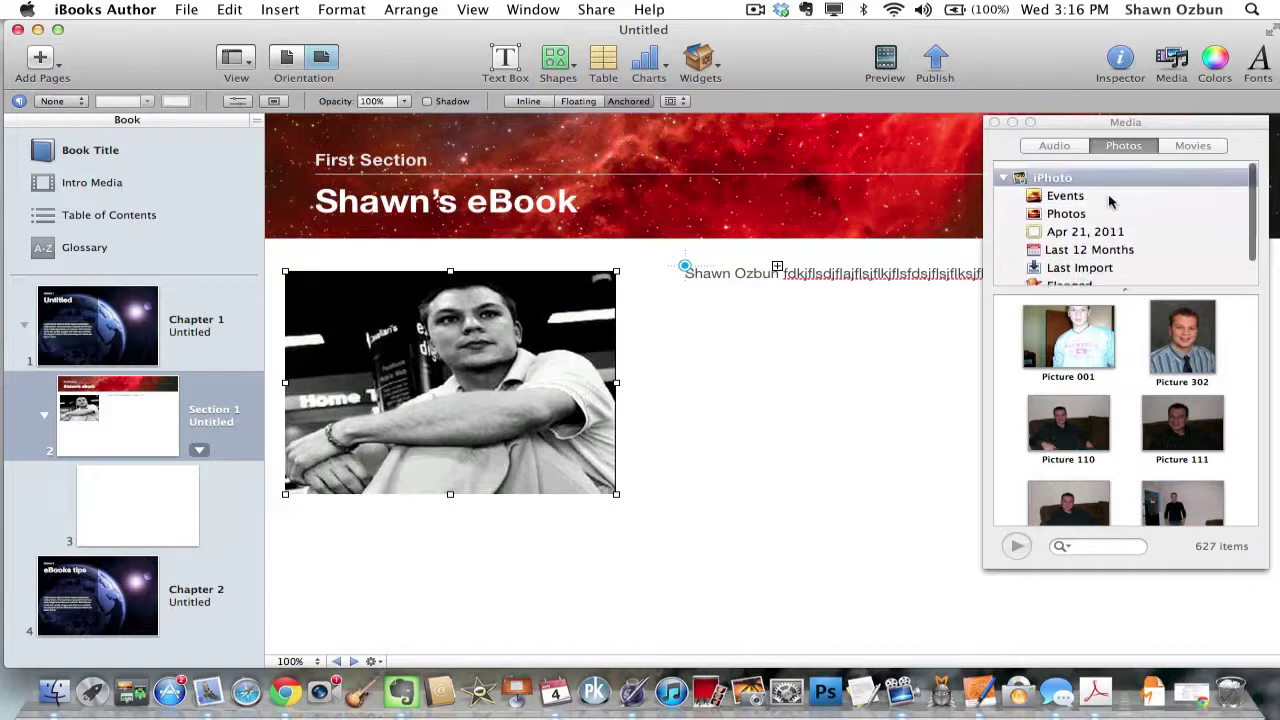
left_click(1064, 148)
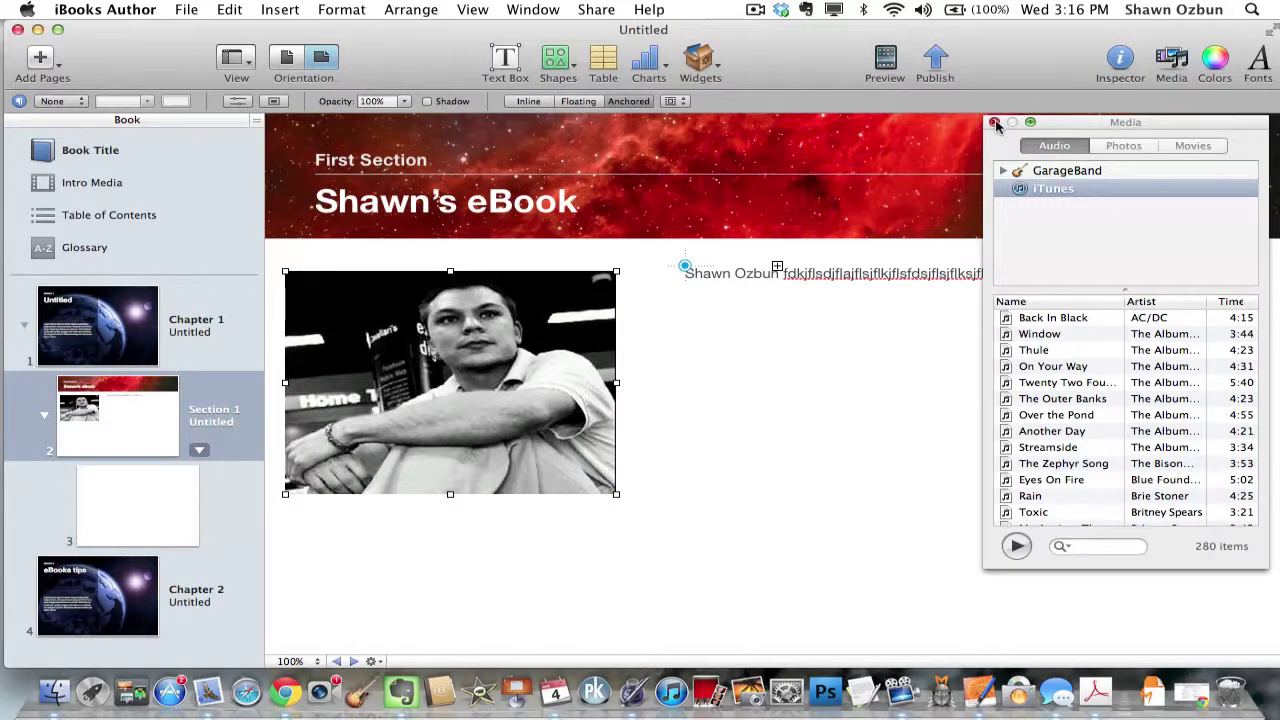
left_click(994, 122)
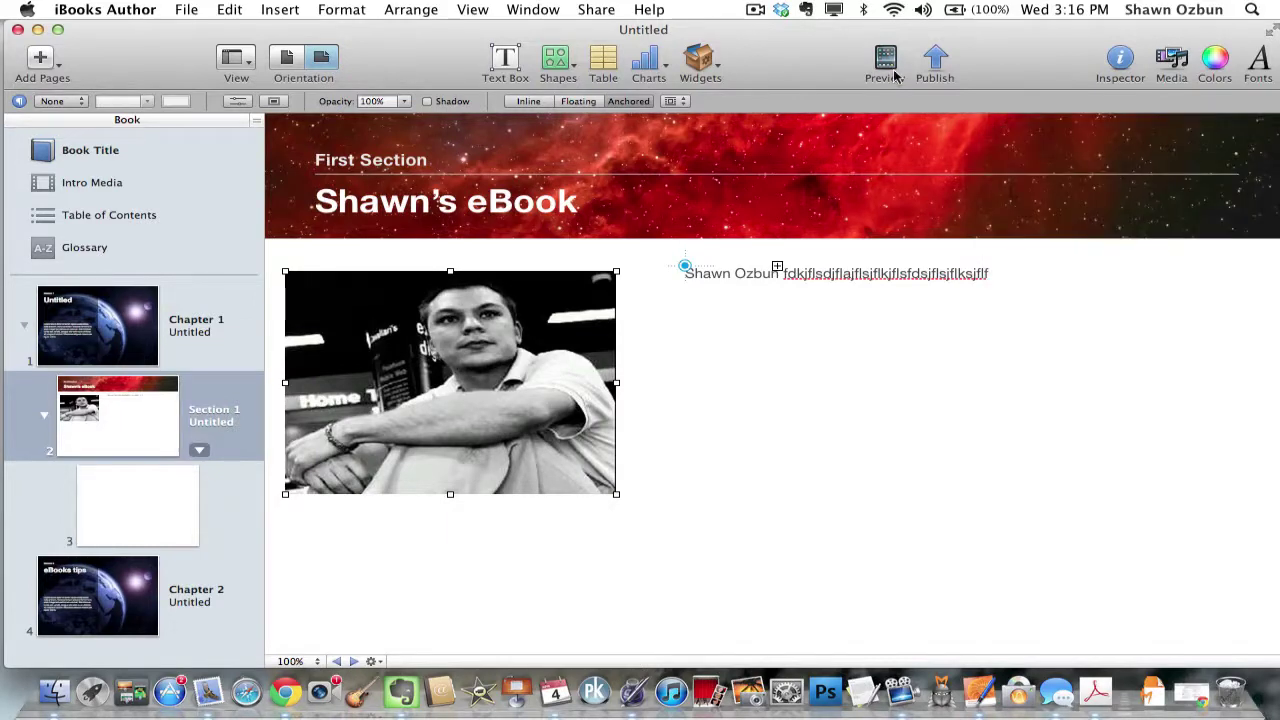
left_click(700, 62)
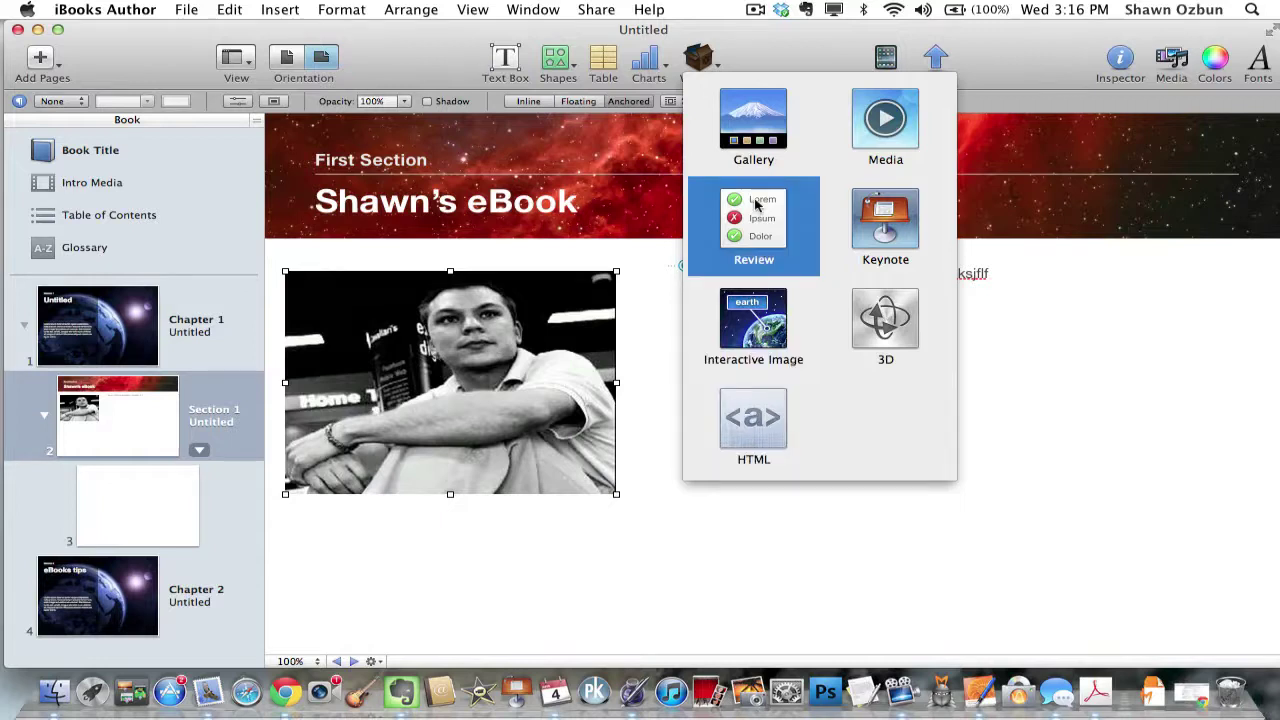
left_click(743, 49)
left_click(668, 60)
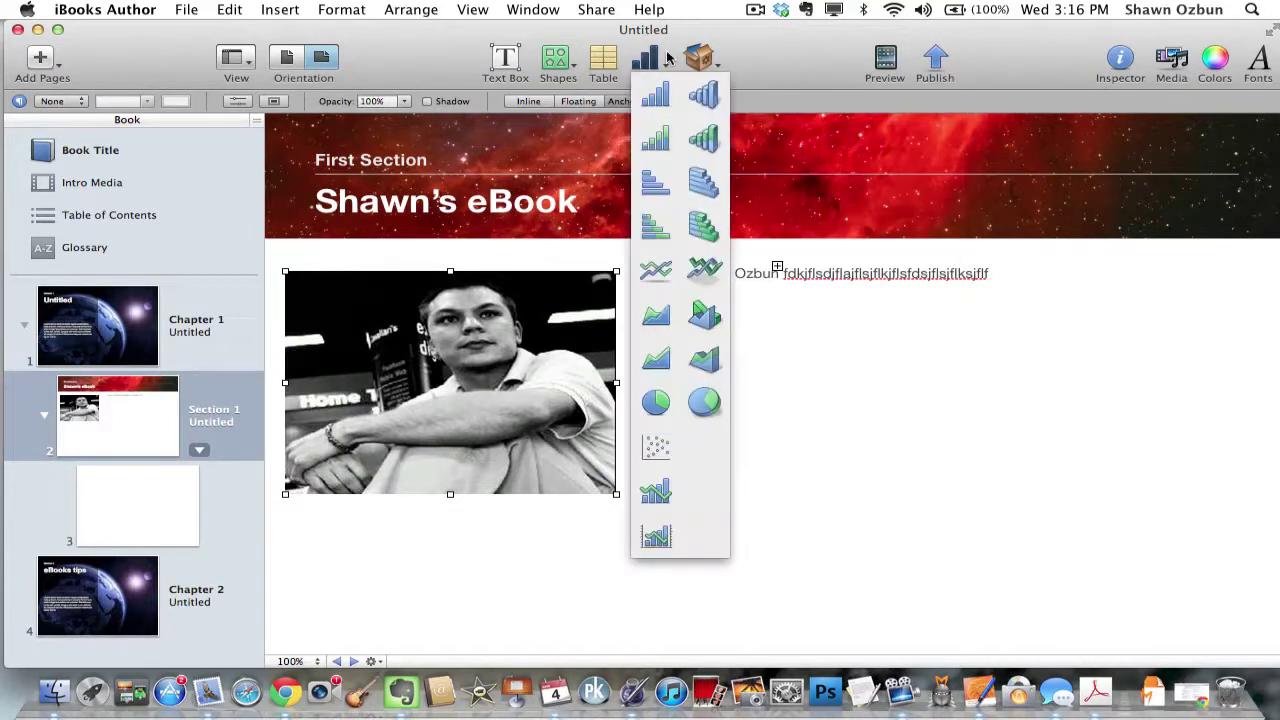
left_click(697, 174)
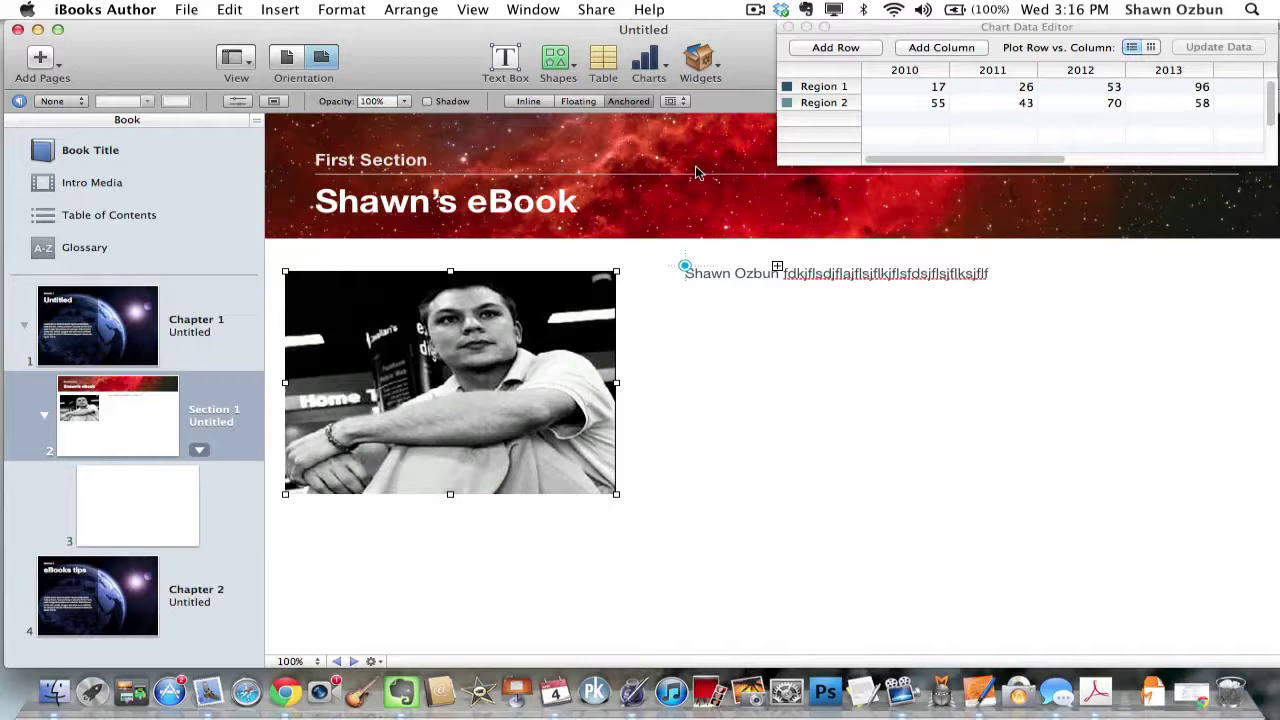
left_click(848, 50)
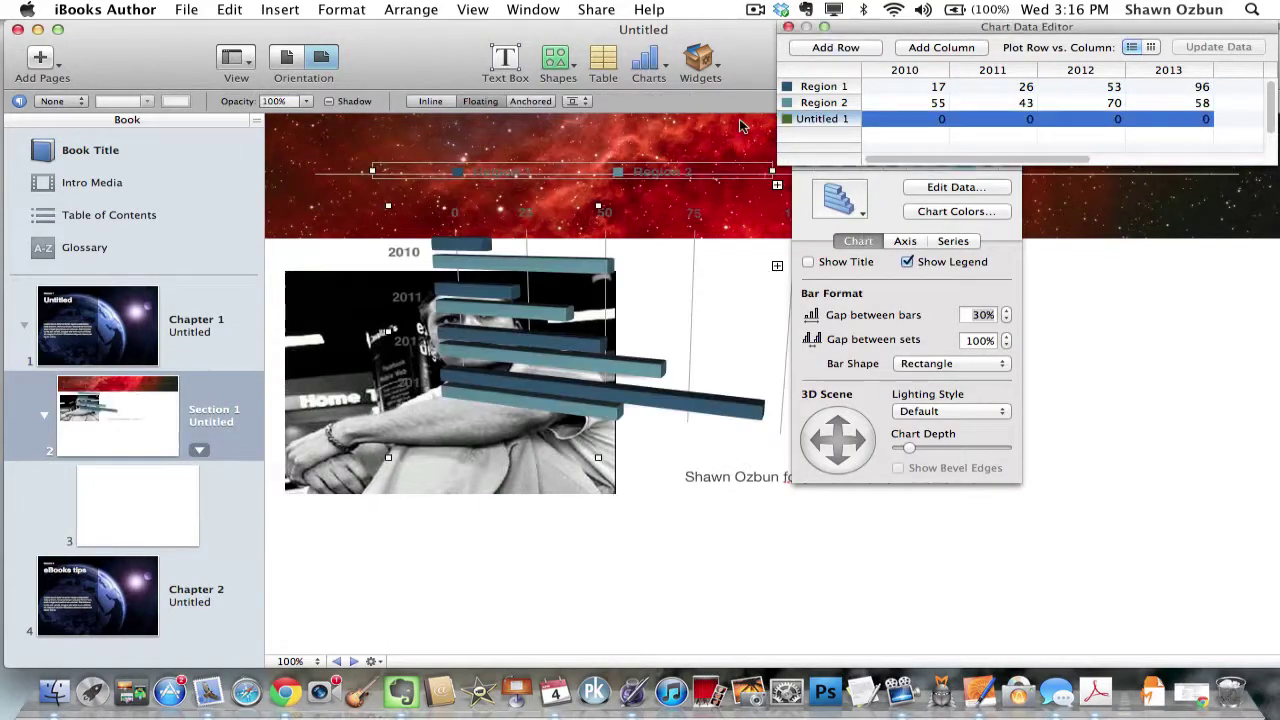
left_click(788, 27)
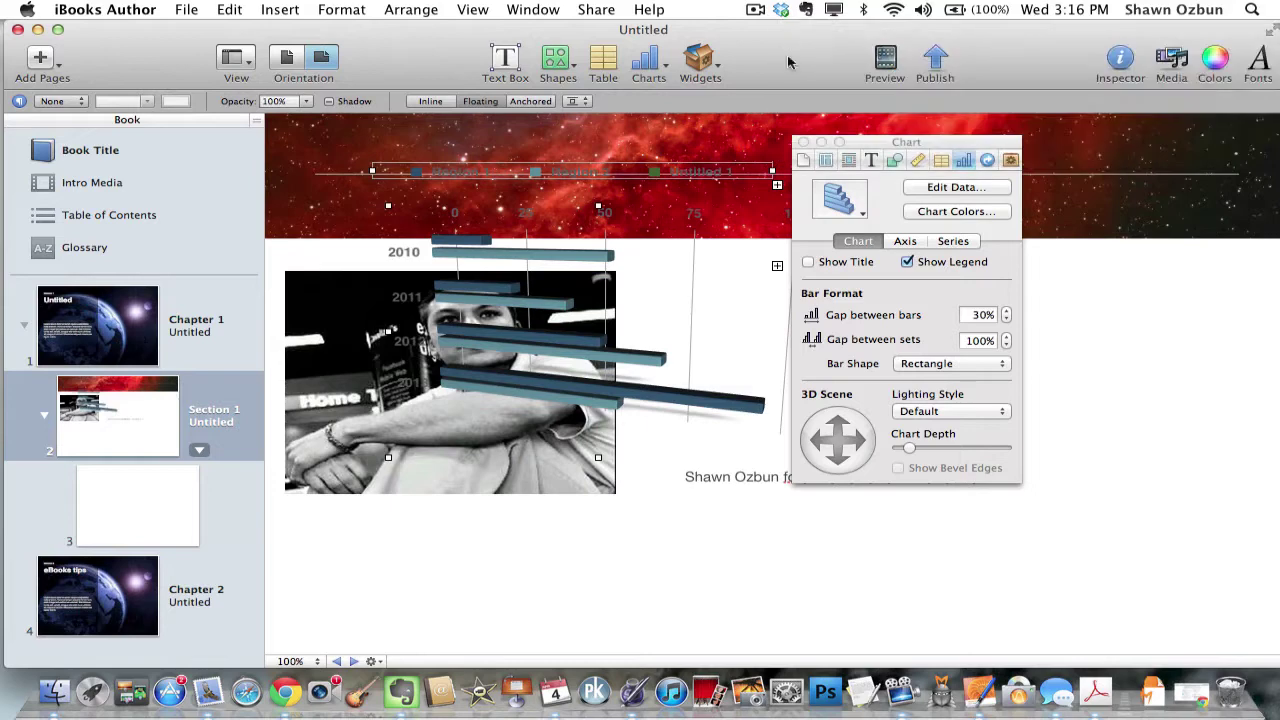
left_click(804, 142)
left_click_drag(565, 240, 872, 340)
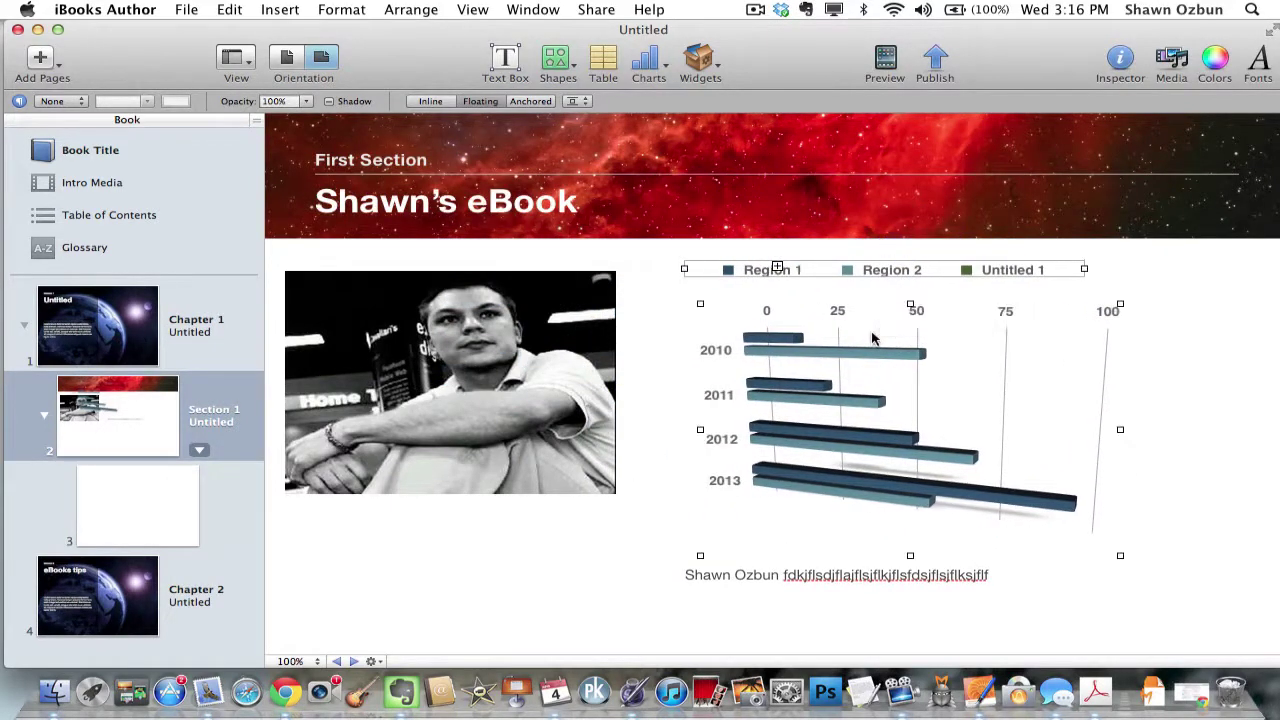
left_click_drag(1120, 555, 1178, 579)
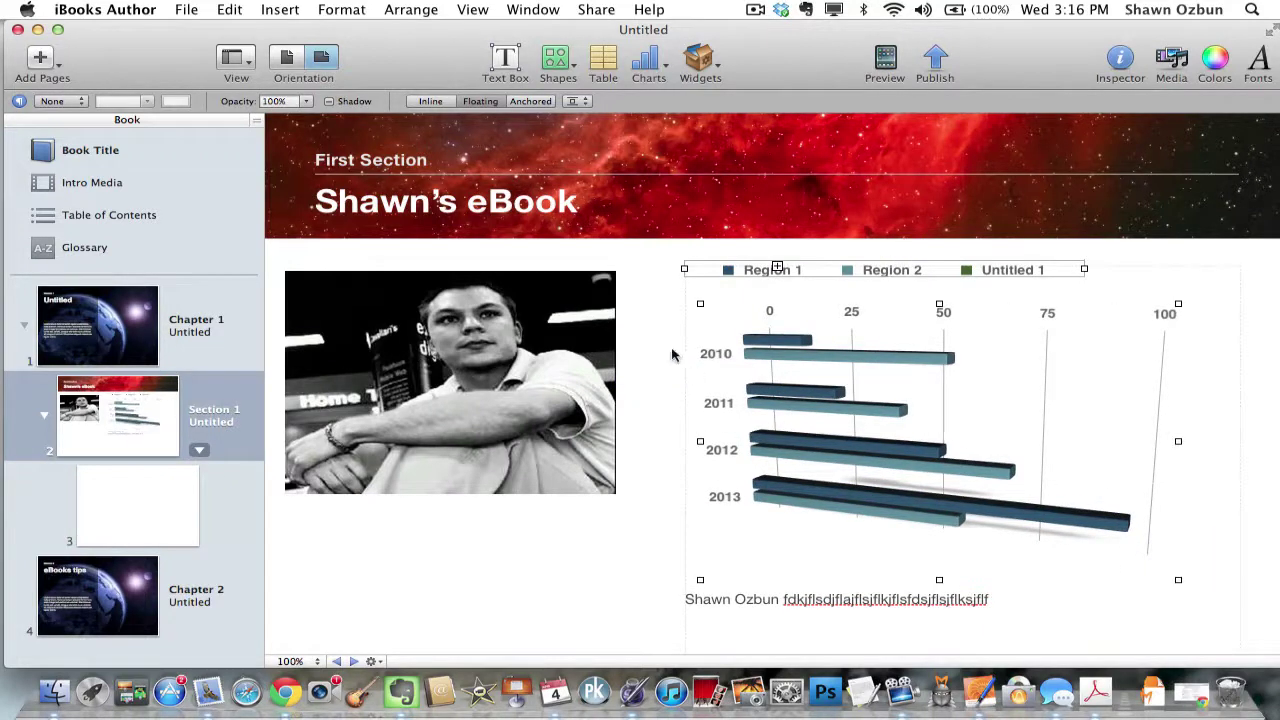
left_click(645, 329)
scroll(645, 329, "down", 3)
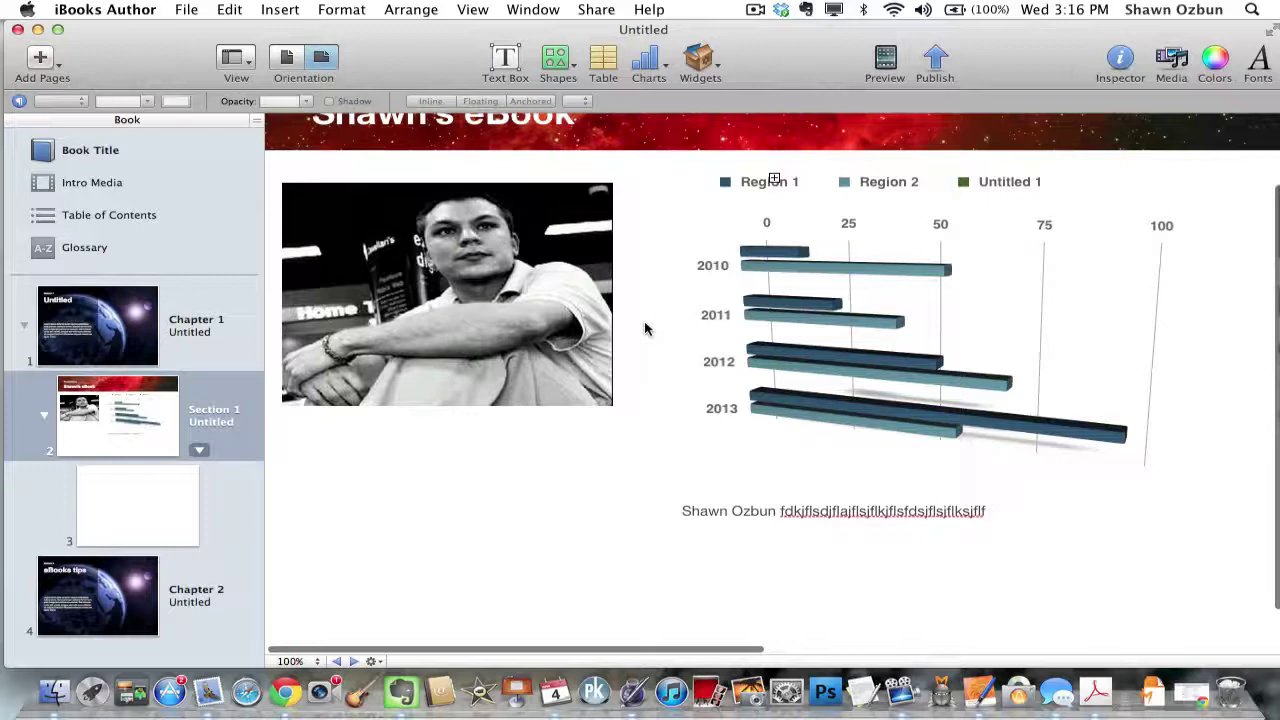
scroll(645, 329, "up", 1)
left_click(869, 304)
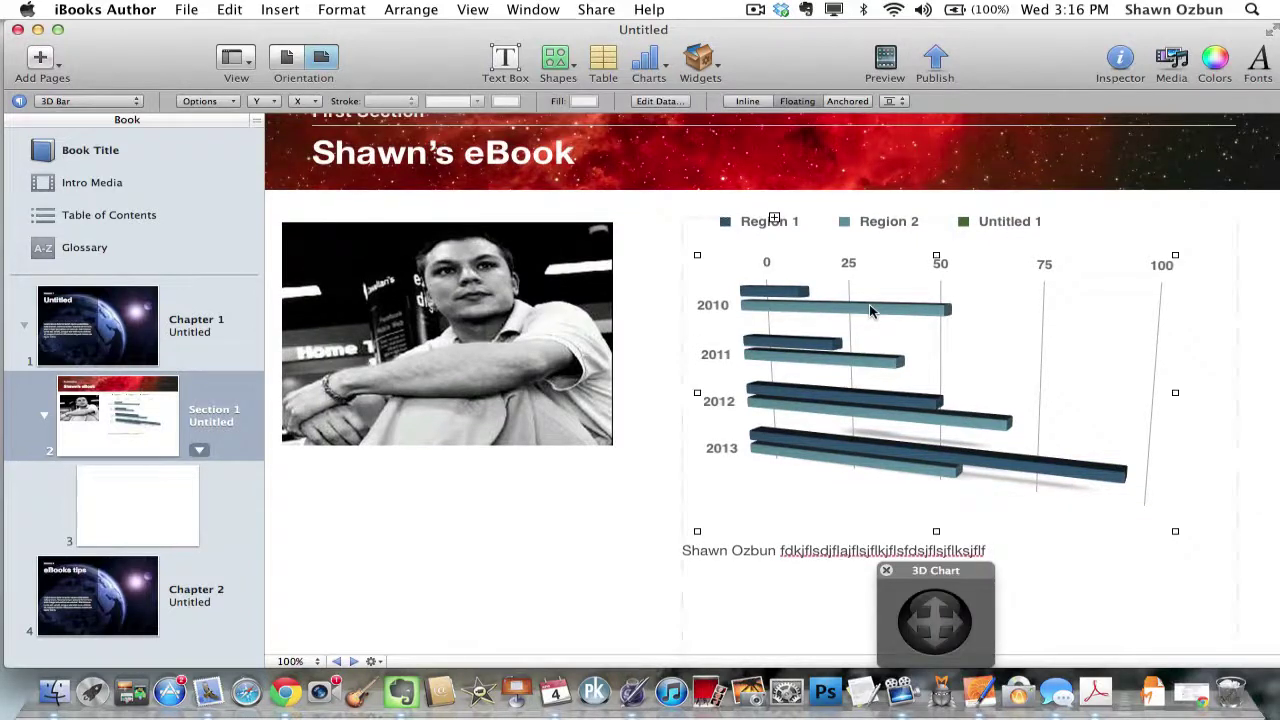
key("Delete")
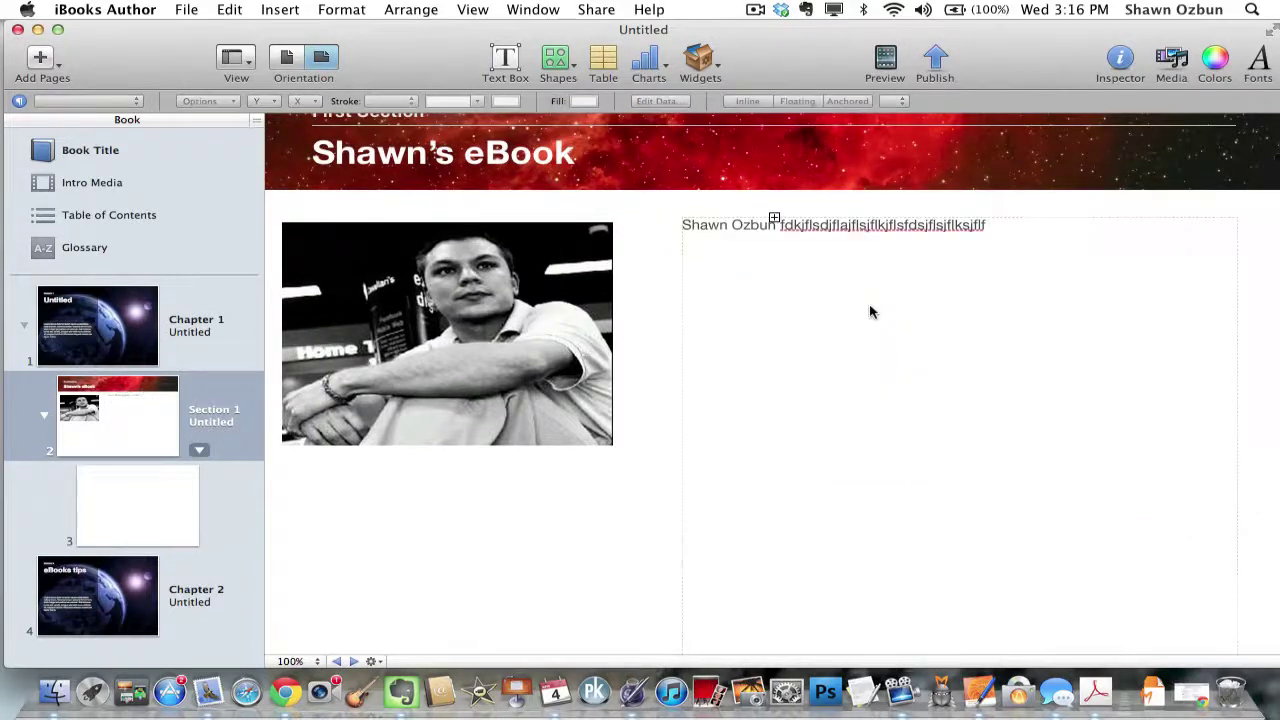
Insert a rounded rectangle shape below the photo, then delete it.
left_click(560, 62)
left_click(580, 217)
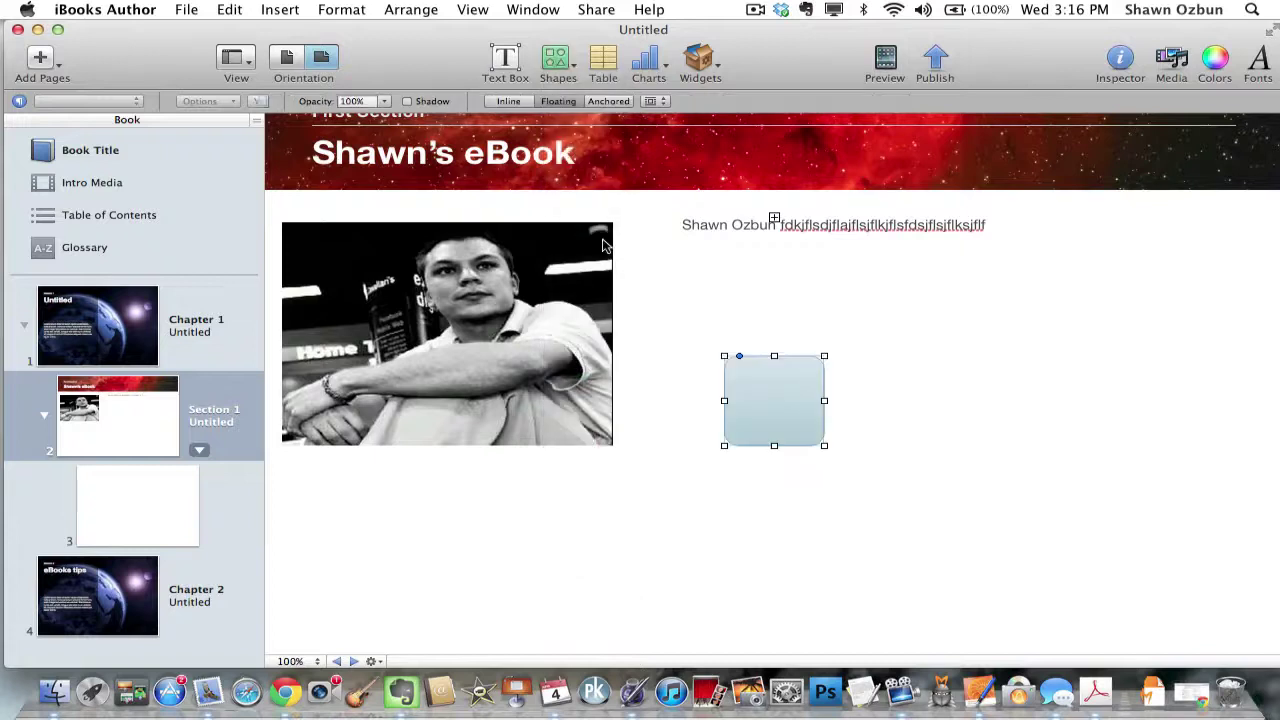
left_click_drag(770, 379, 414, 494)
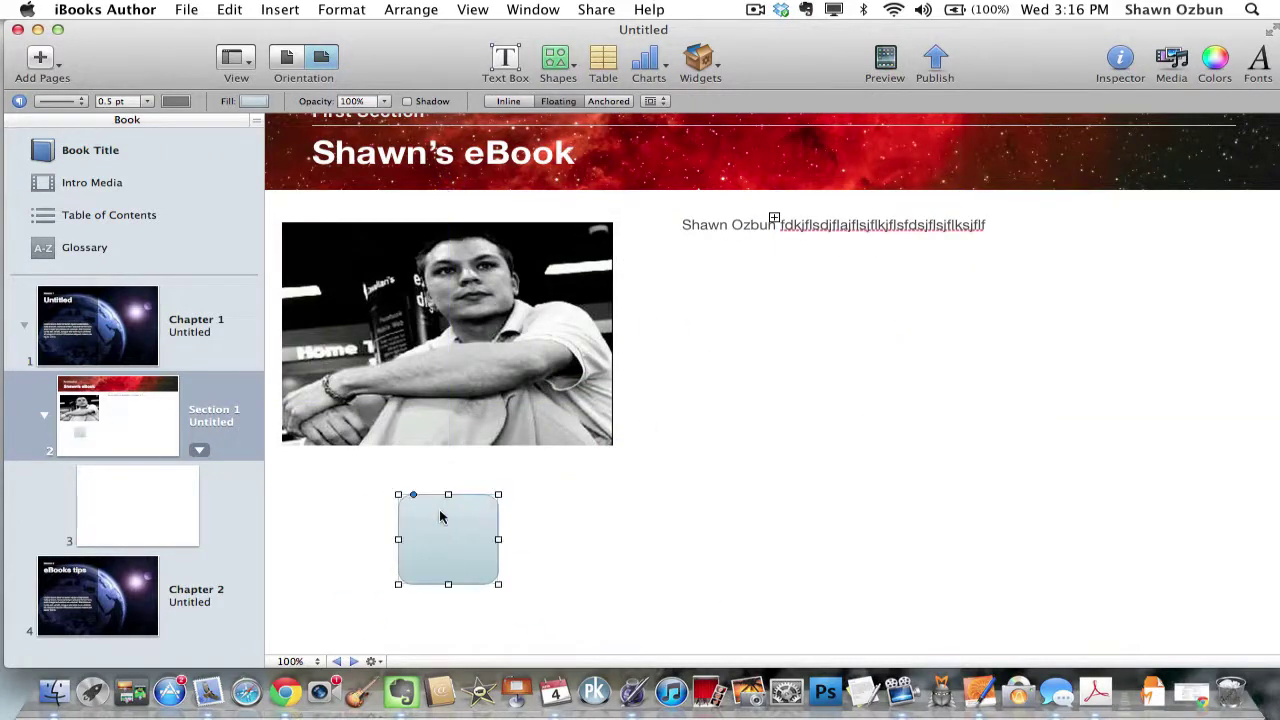
key("Delete")
Add a text box below the photo captioned 'this is a picture me.'.
left_click(507, 57)
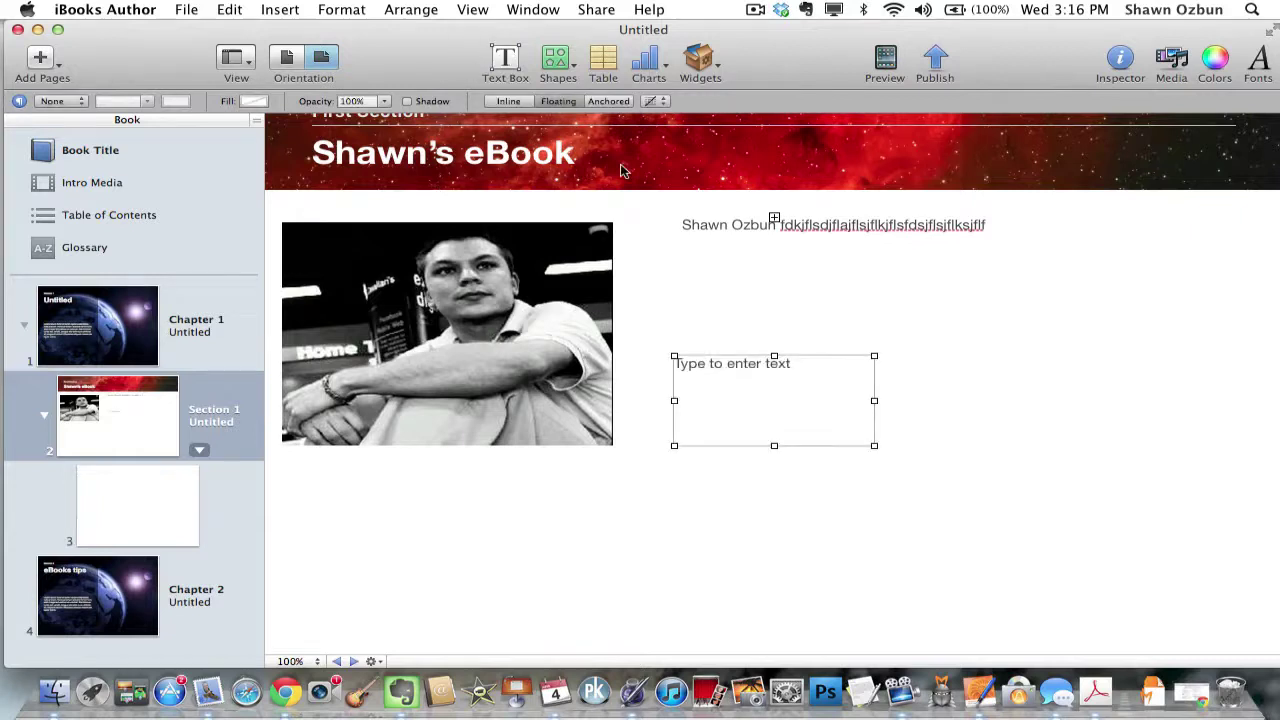
left_click_drag(757, 423, 403, 540)
left_click(457, 486)
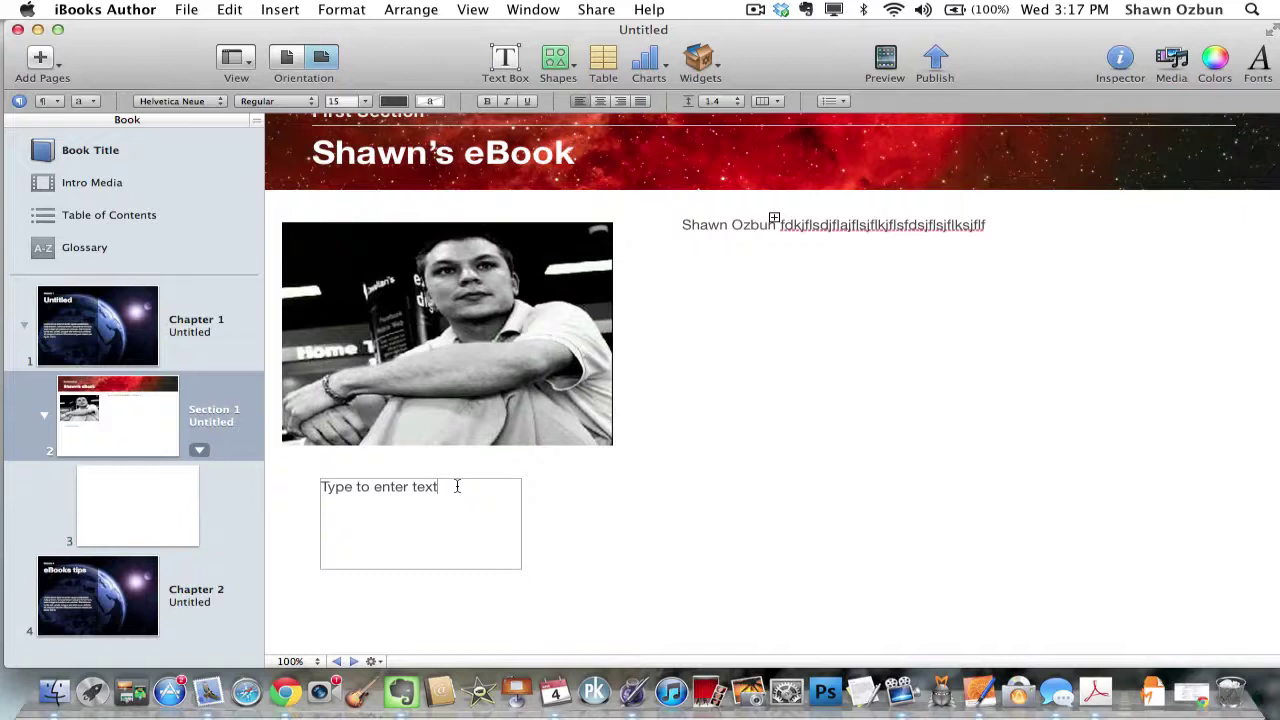
key("BackSpace")
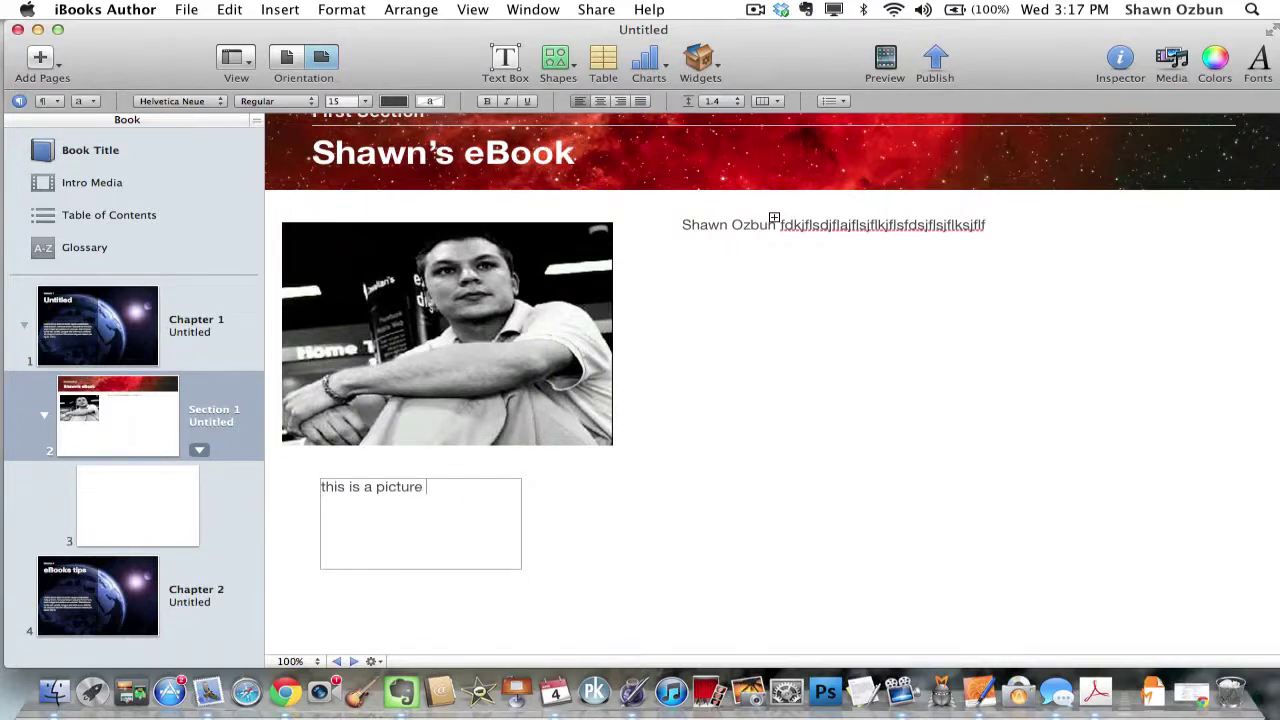
left_click(599, 530)
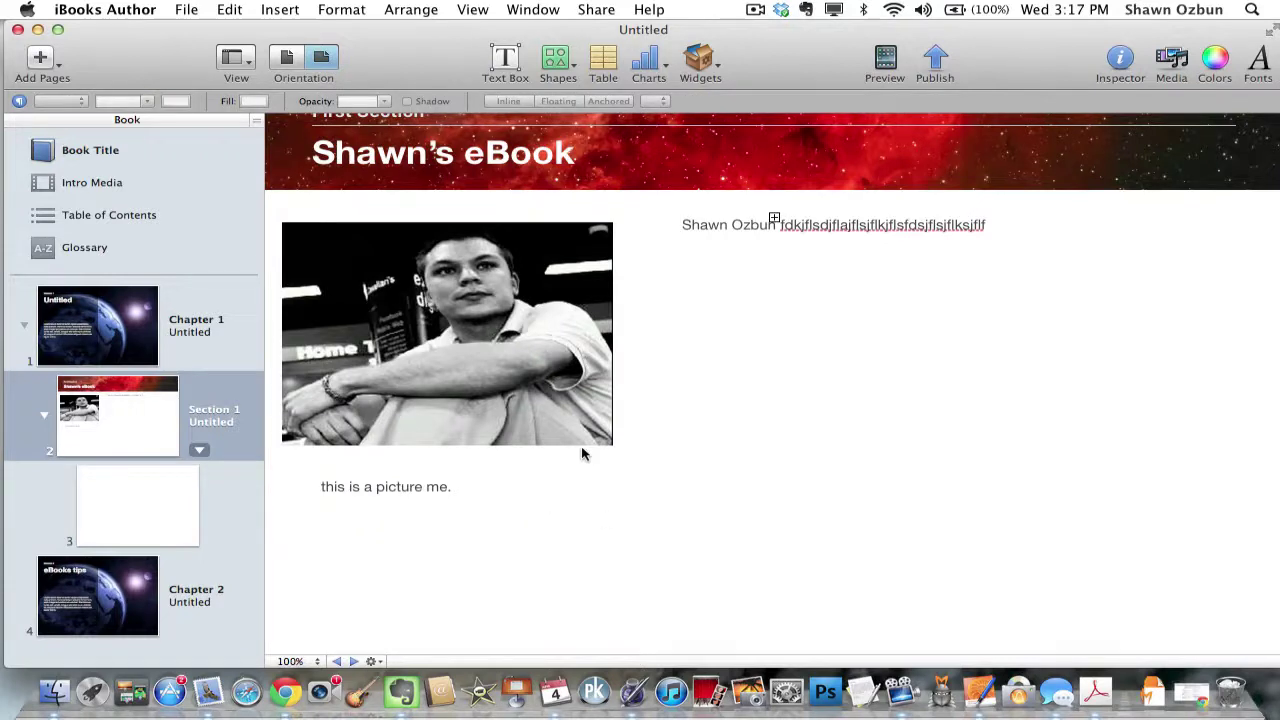
scroll(698, 390, "up", 3)
scroll(698, 390, "left", 2)
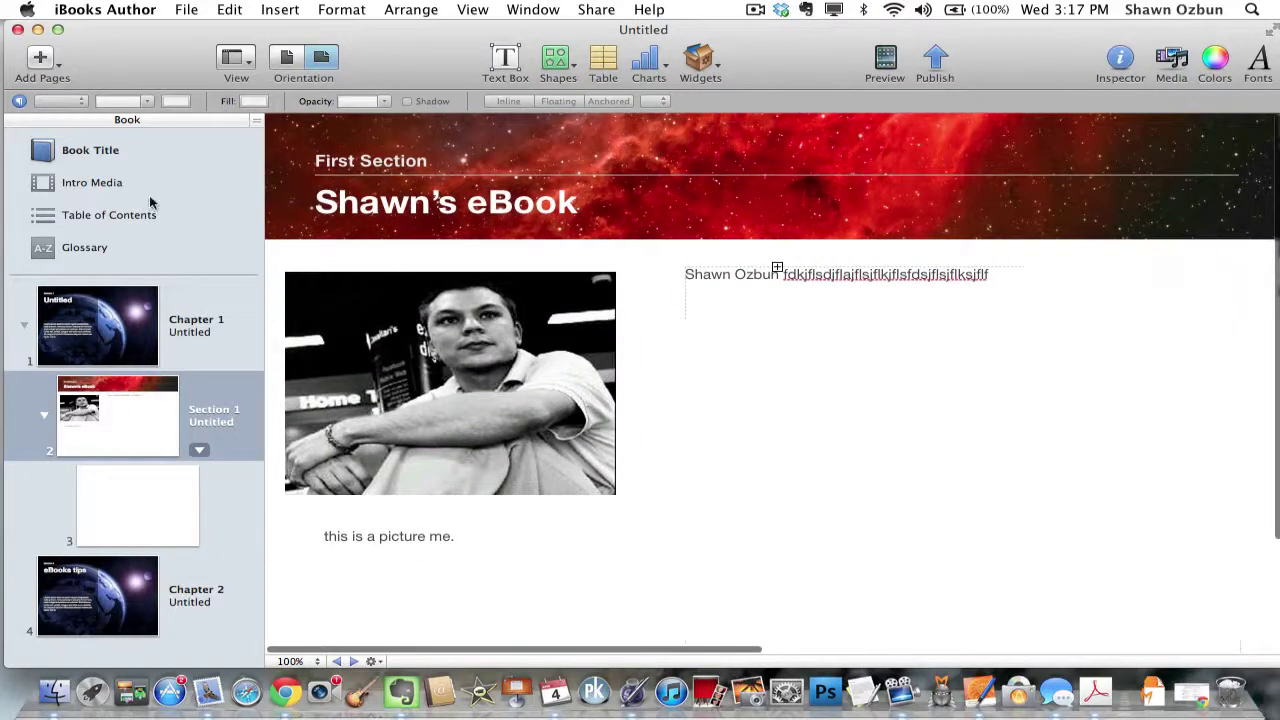
Show the book's cover page and slide the iBooks Author window left to expose the desktop.
left_click(101, 152)
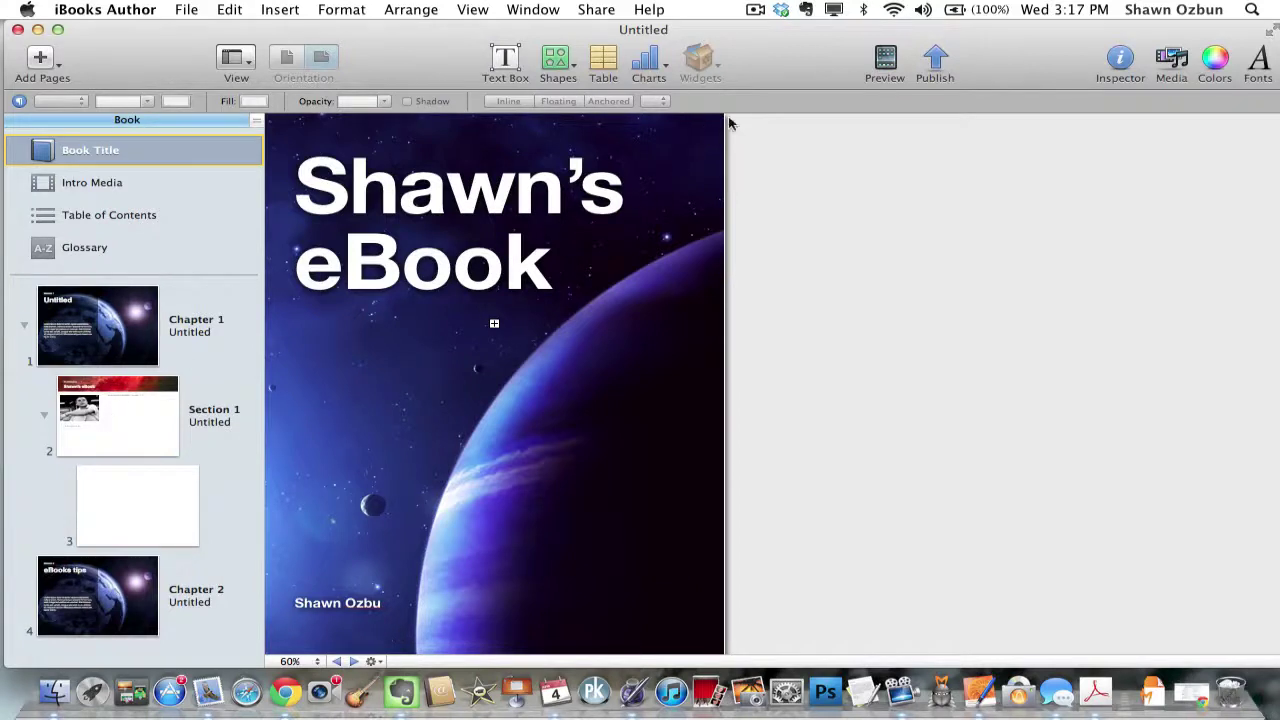
left_click_drag(825, 58, 592, 58)
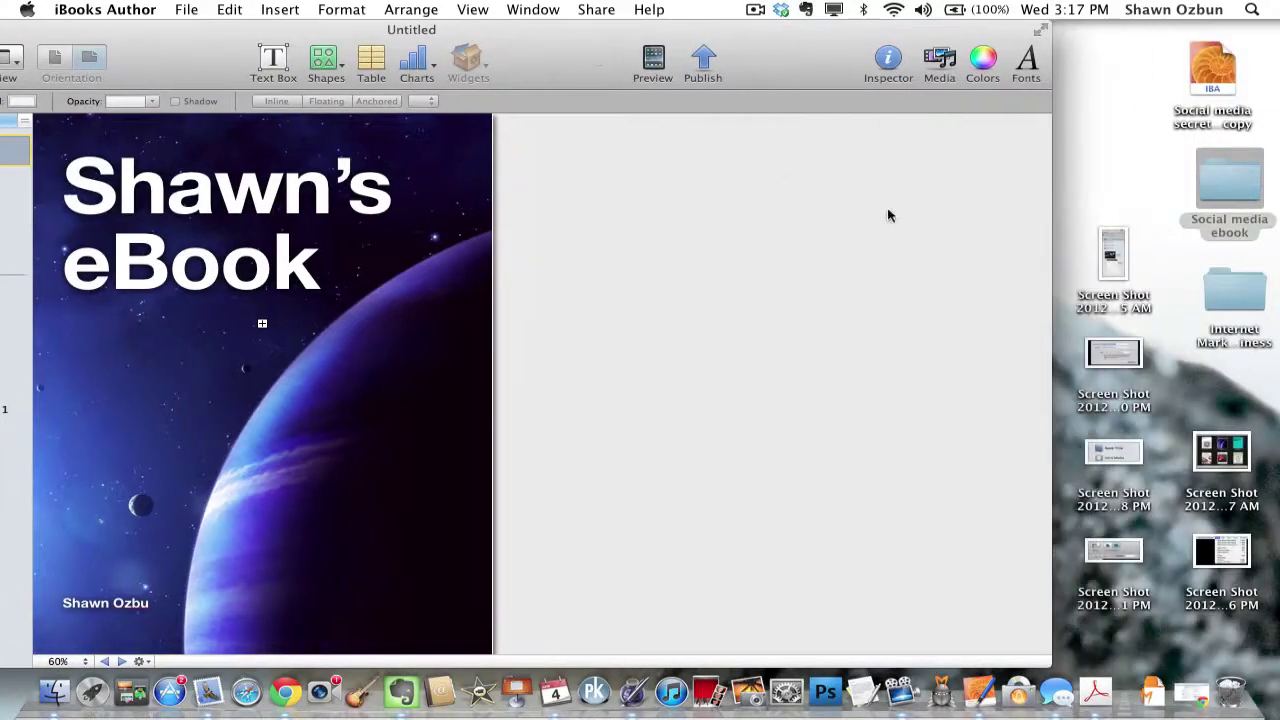
Drag cvrart.PNG from the Social media ebook folder onto the book cover.
left_click(1233, 236)
double_click(1224, 197)
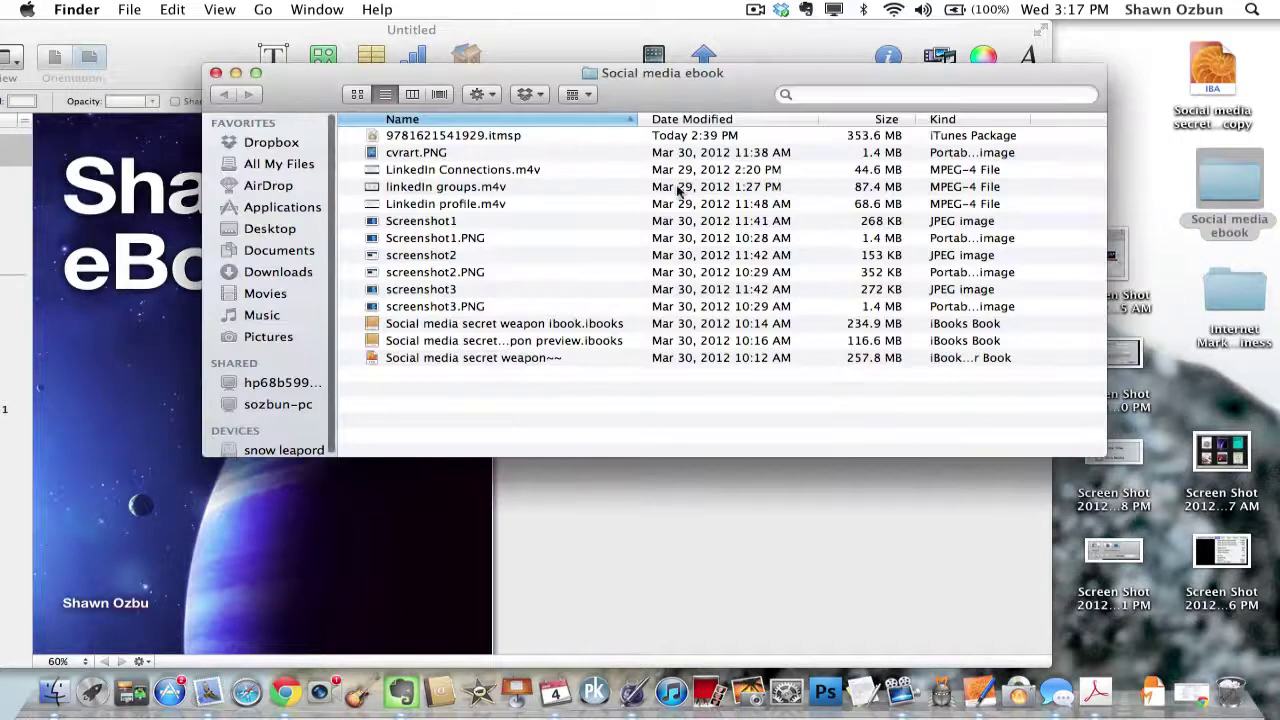
left_click_drag(563, 80, 1179, 112)
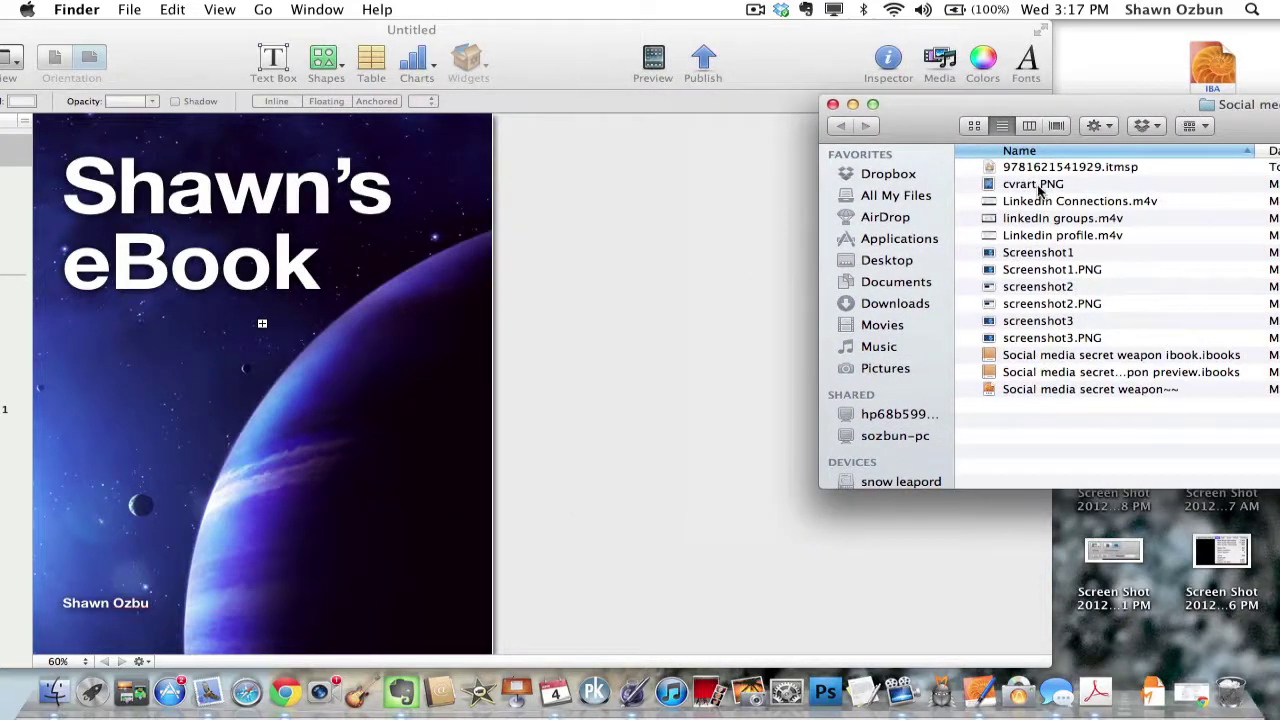
left_click_drag(1040, 186, 948, 212)
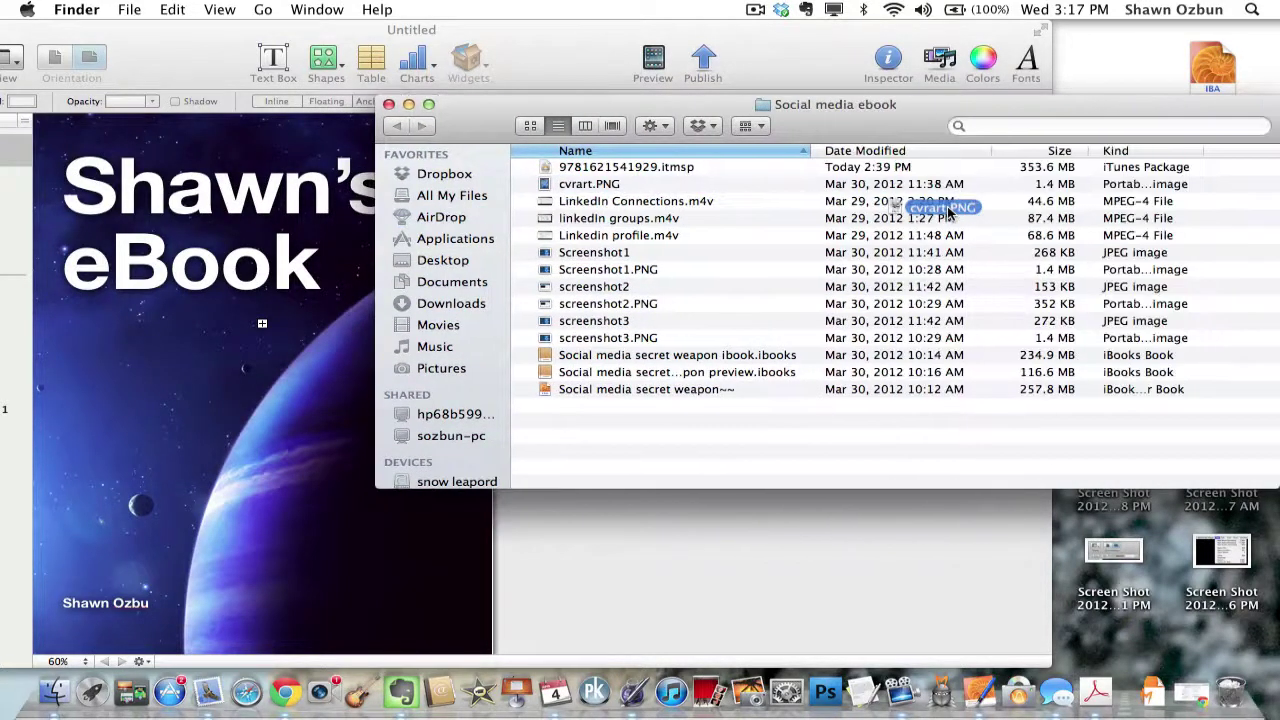
left_click_drag(577, 300, 265, 391)
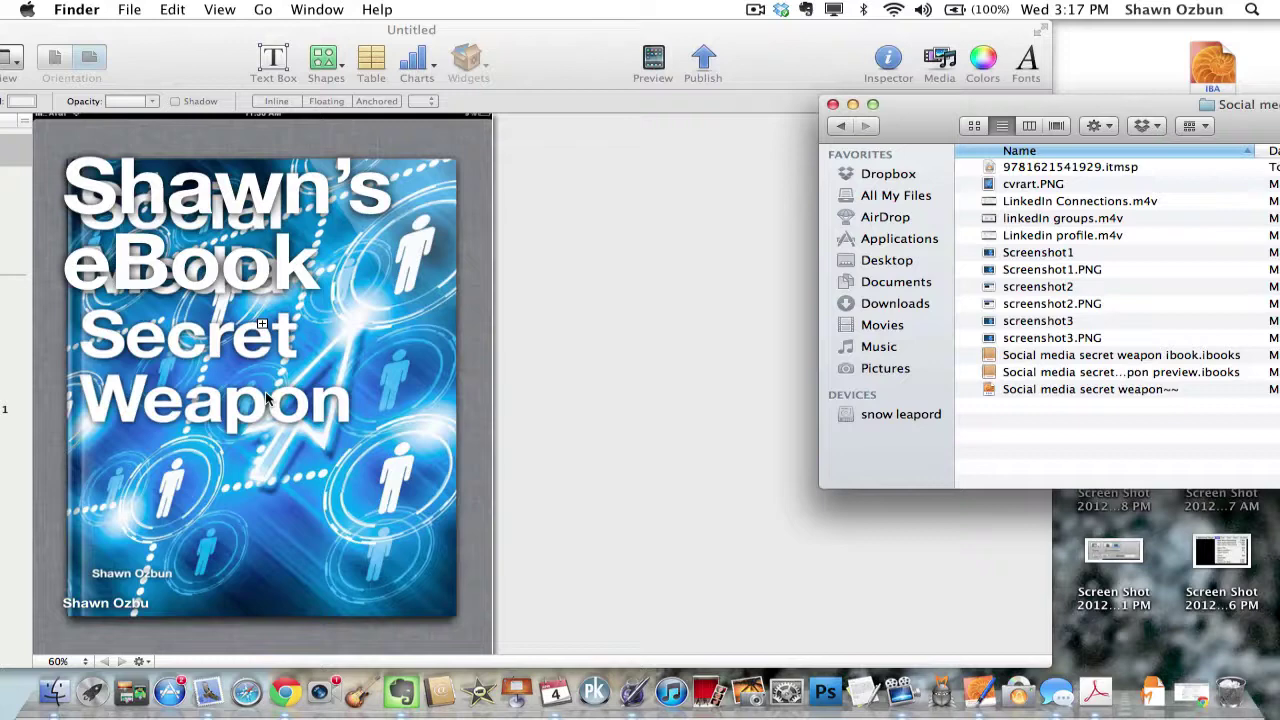
Close the folder window and delete the old Shawn's eBook title from the cover.
left_click(832, 105)
left_click_drag(735, 40, 925, 38)
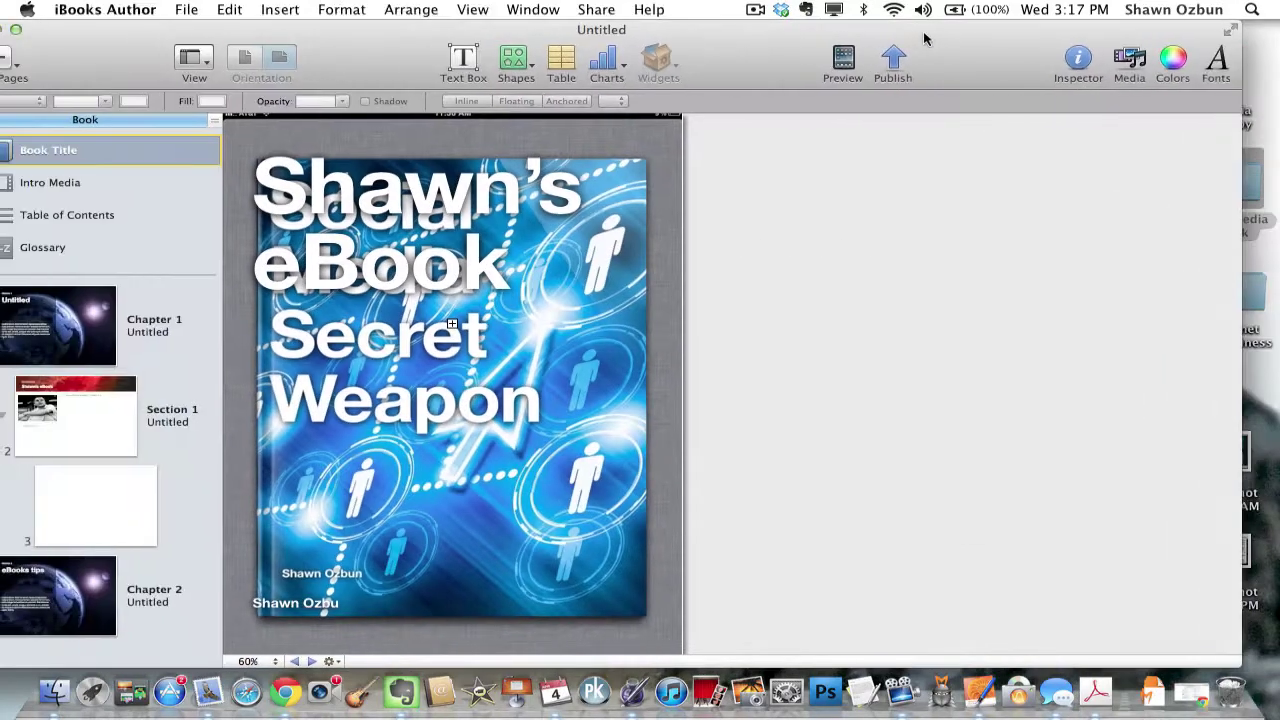
left_click_drag(519, 290, 640, 378)
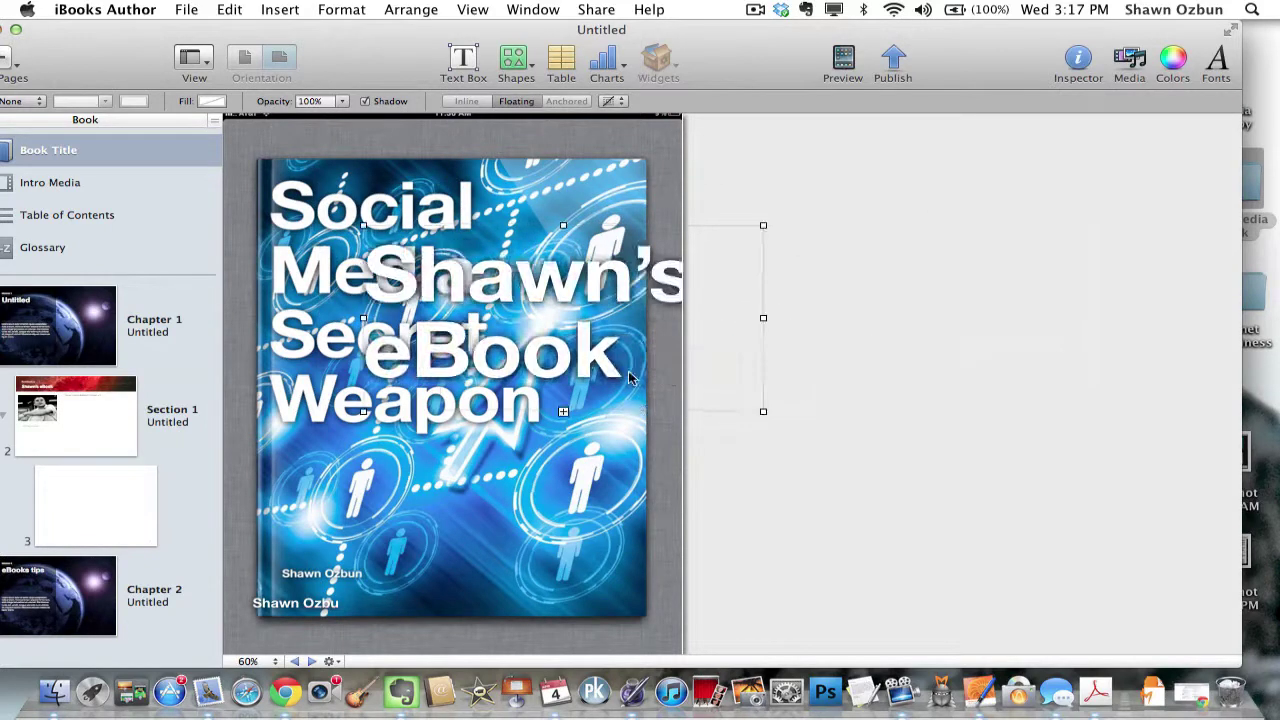
key("Delete")
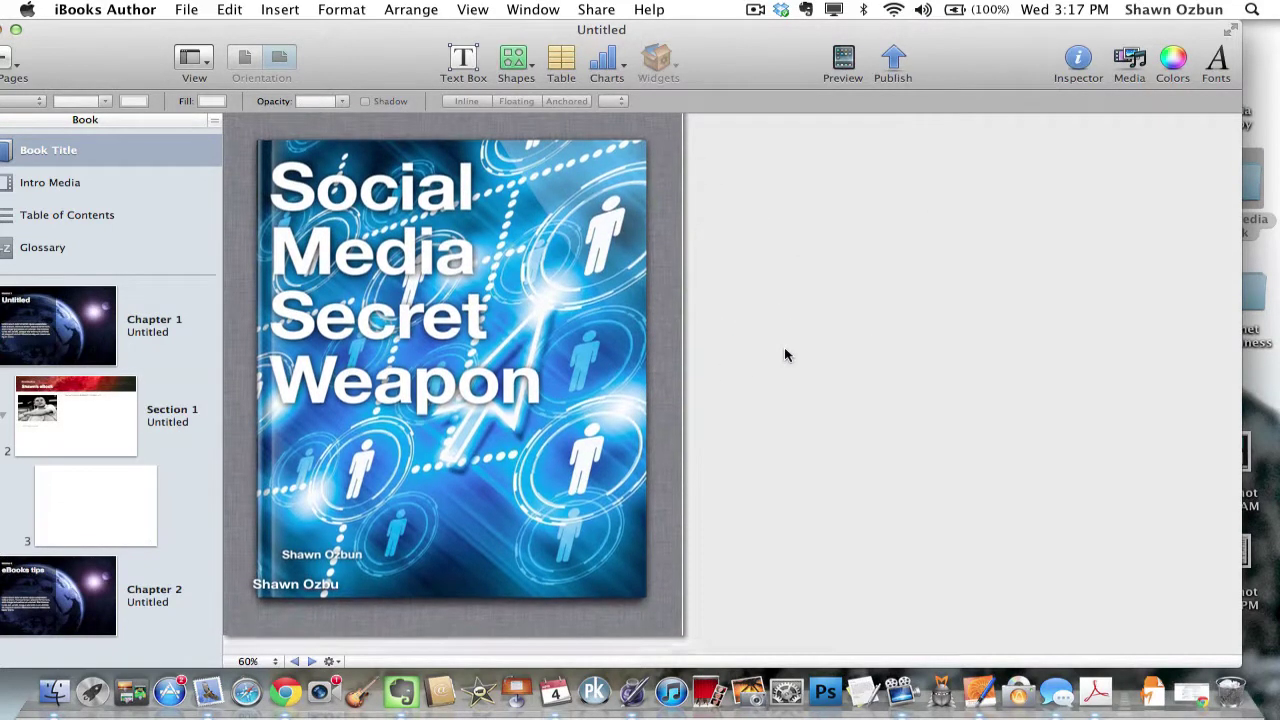
left_click_drag(752, 53, 810, 53)
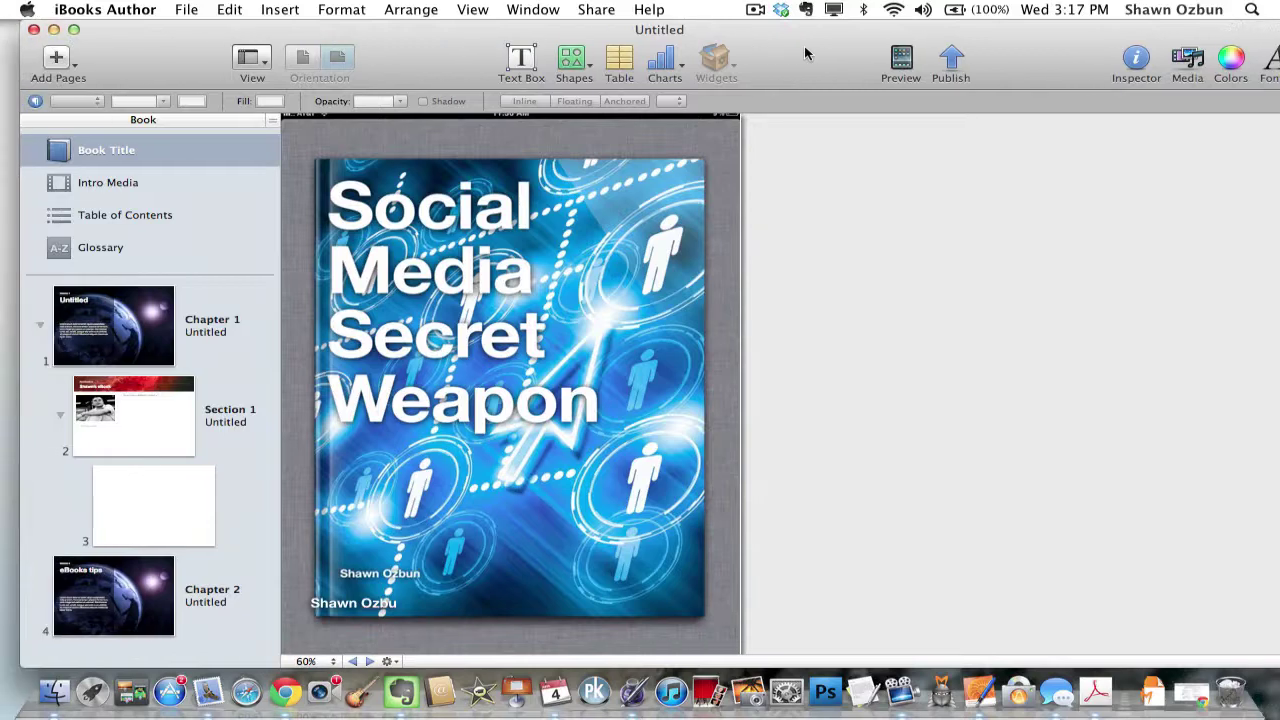
scroll(487, 240, "down", 1)
Drop cvrart.PNG from the Social media ebook folder onto Chapter 1's page, then go to Section 1.
left_click(166, 320)
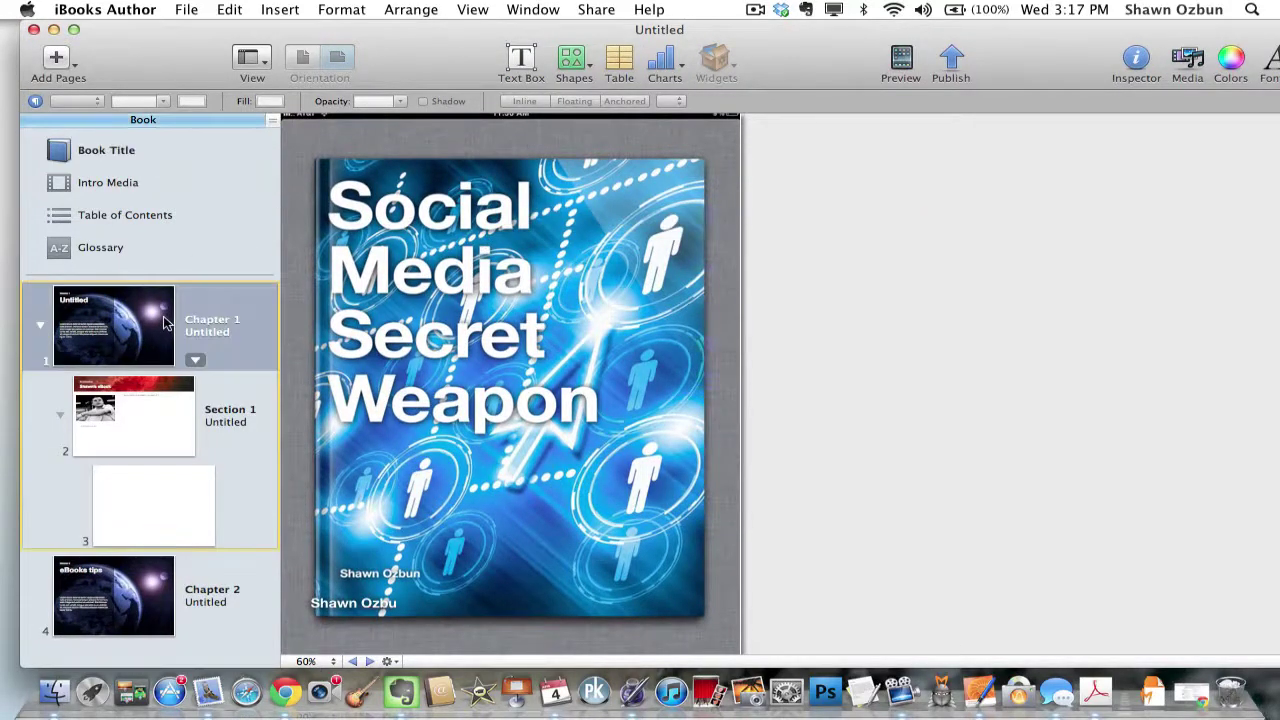
left_click_drag(789, 89, 529, 94)
double_click(1237, 169)
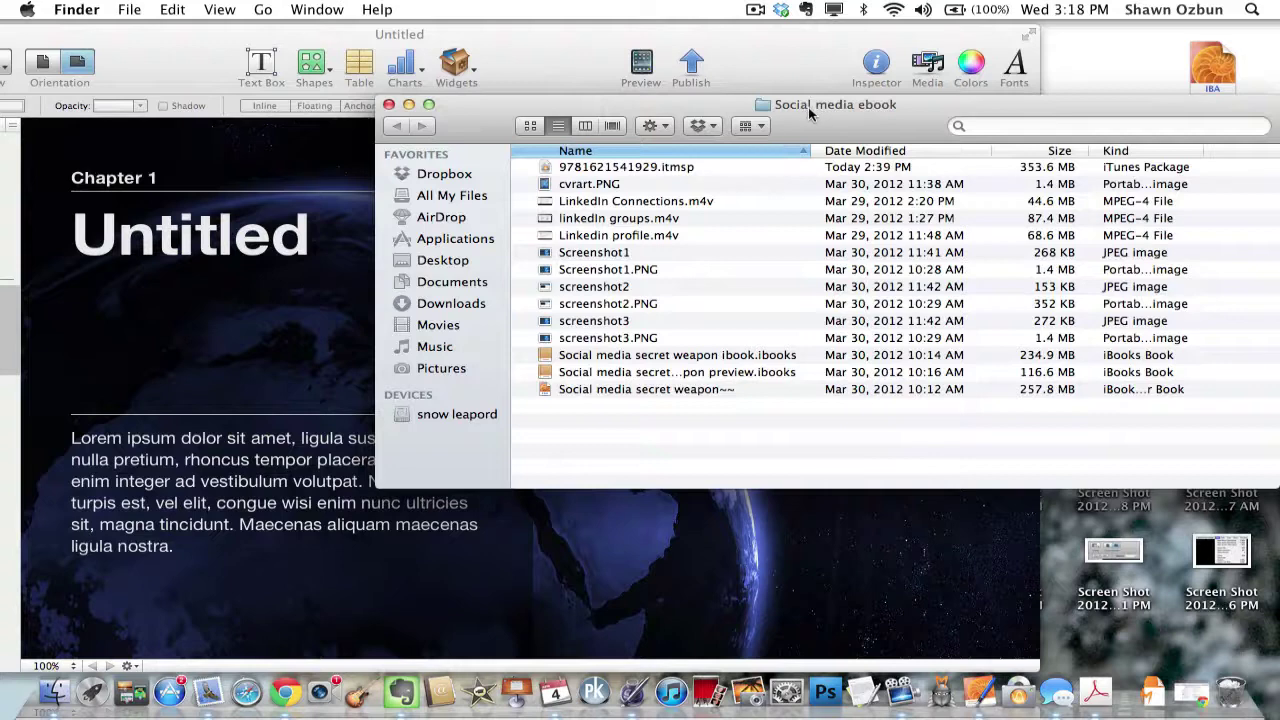
left_click_drag(808, 112, 1076, 117)
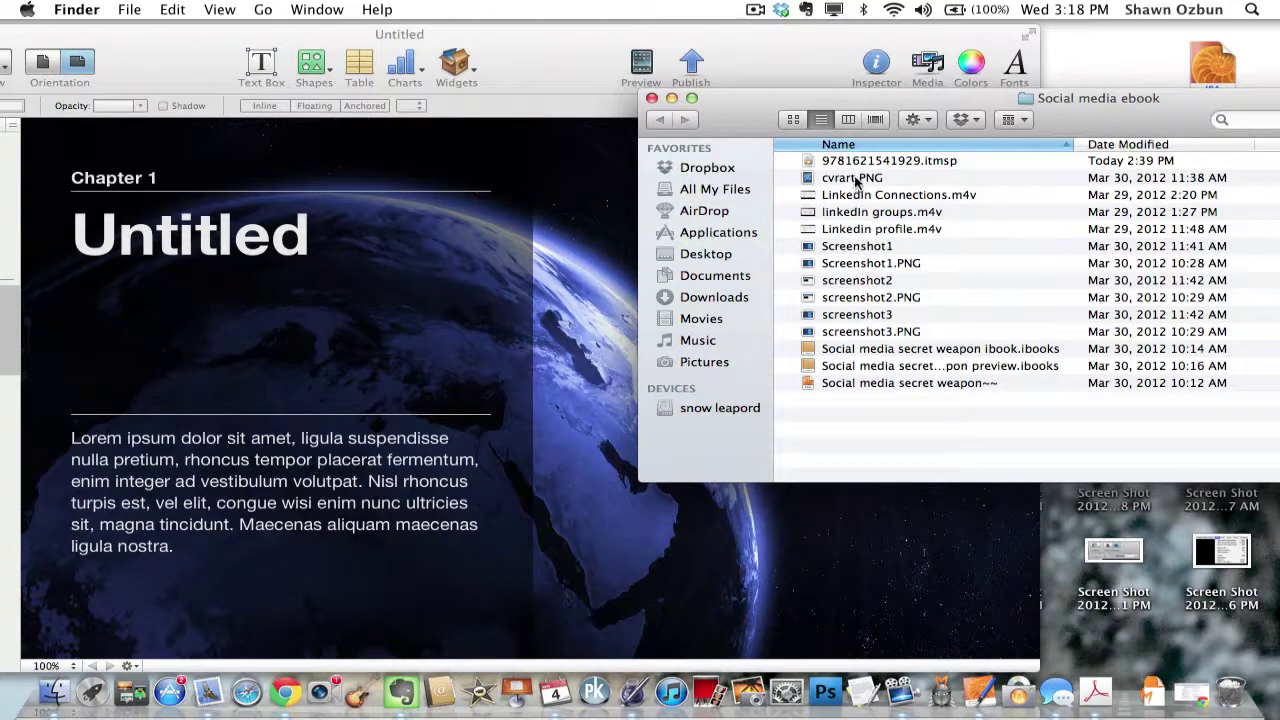
left_click_drag(855, 182, 624, 198)
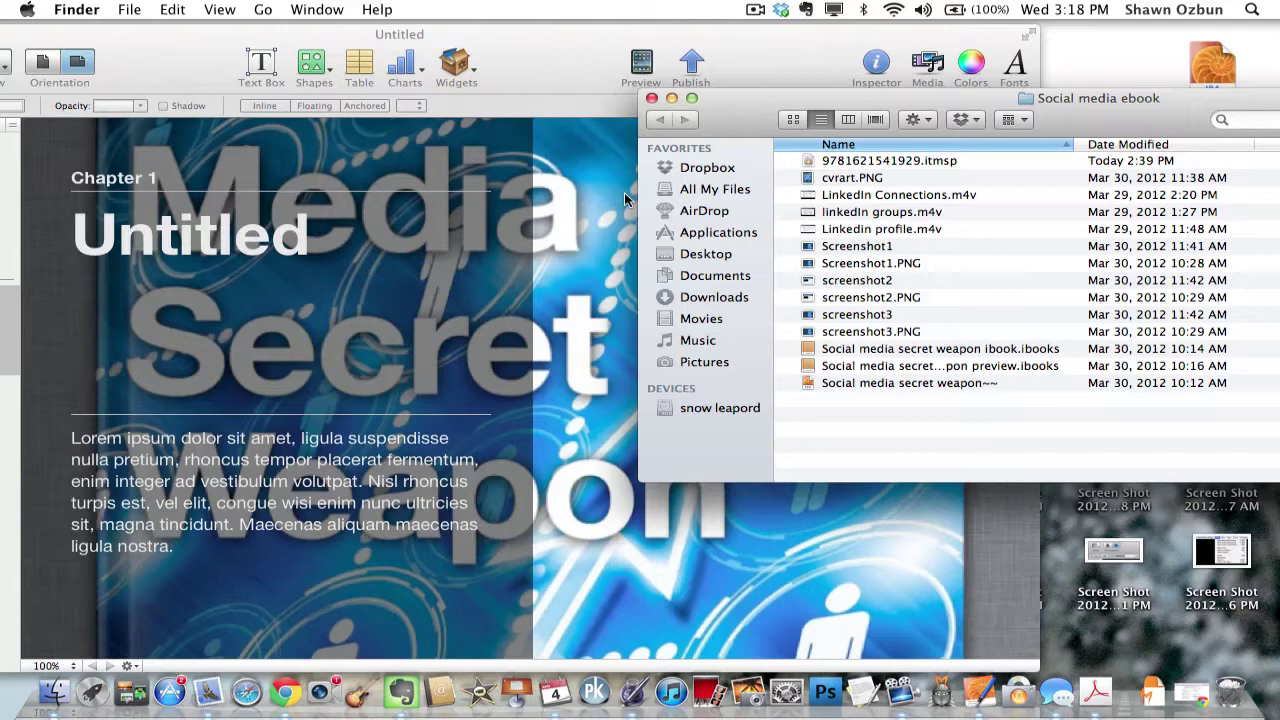
left_click(652, 100)
left_click_drag(737, 65, 1008, 52)
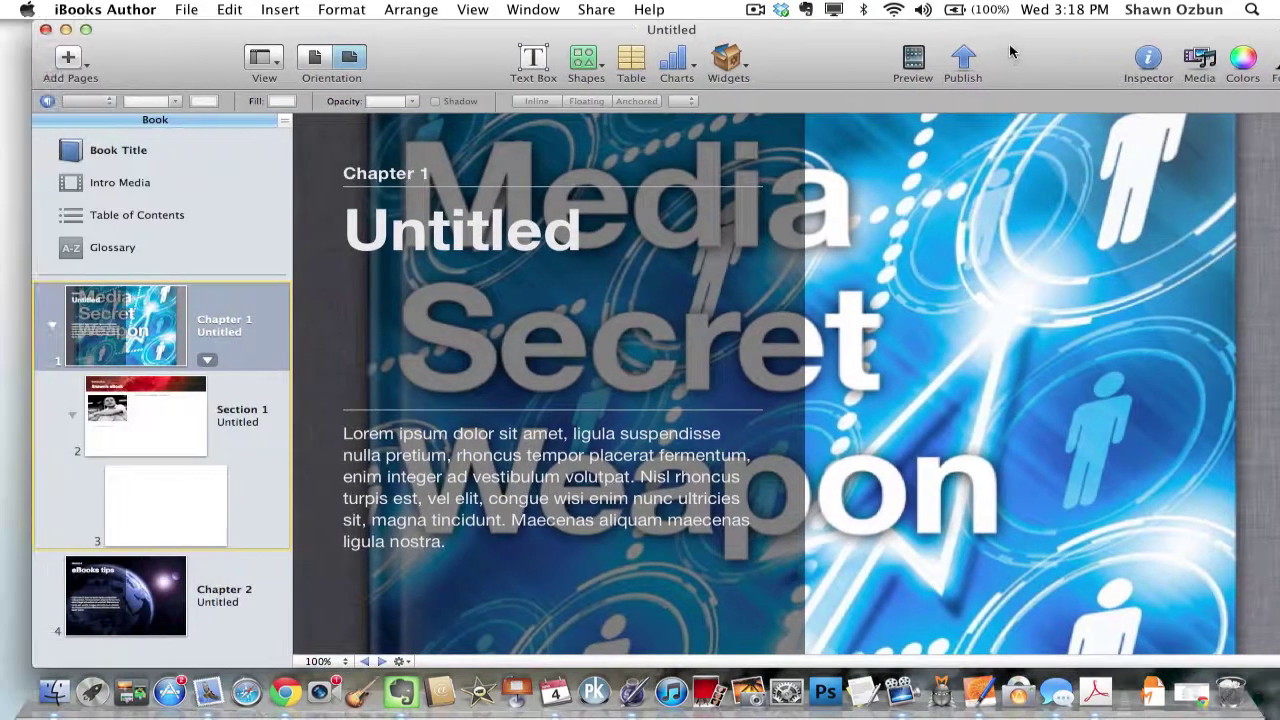
left_click(177, 434)
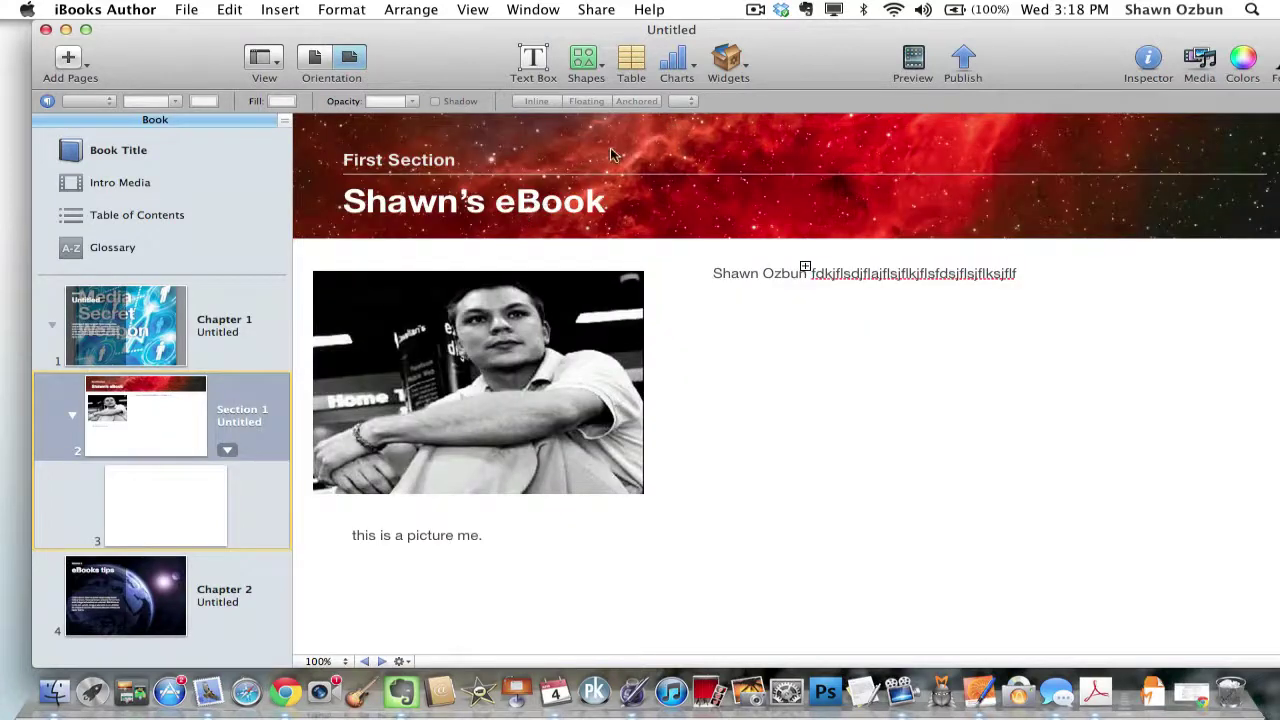
Drop cvrart.PNG onto the First Section header, then undo the misplaced drop.
left_click_drag(803, 49, 617, 65)
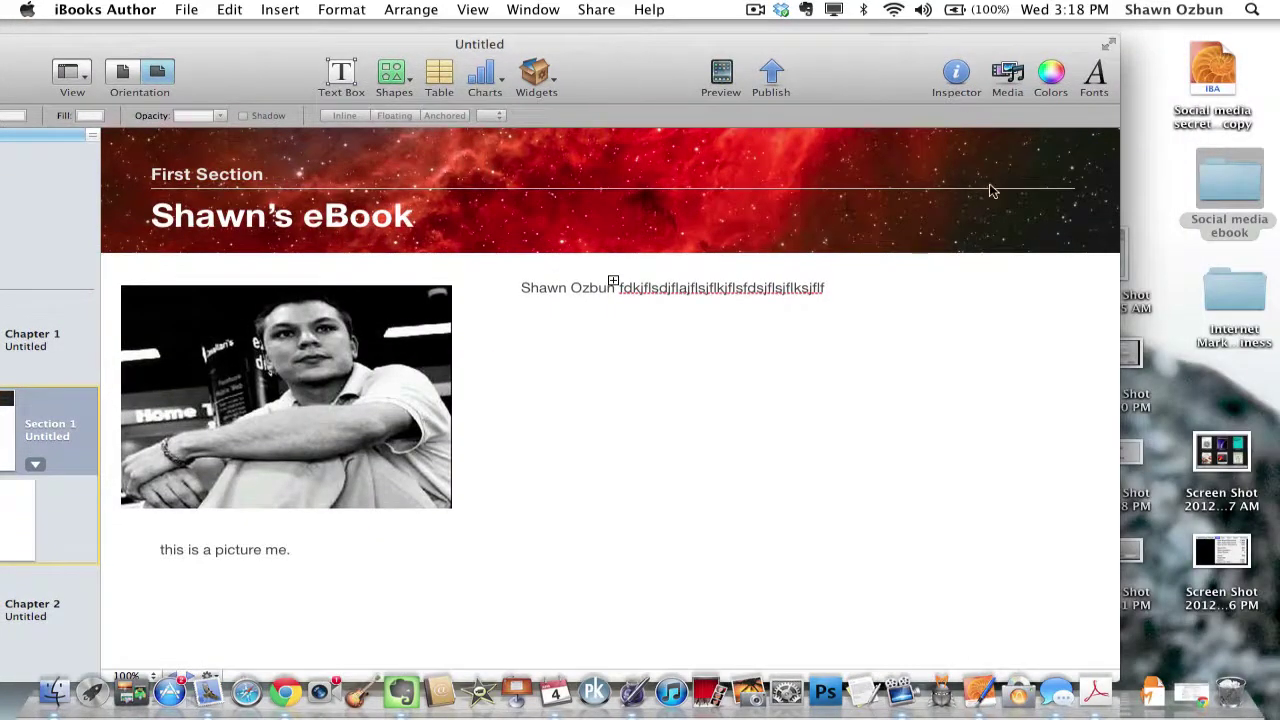
double_click(1230, 176)
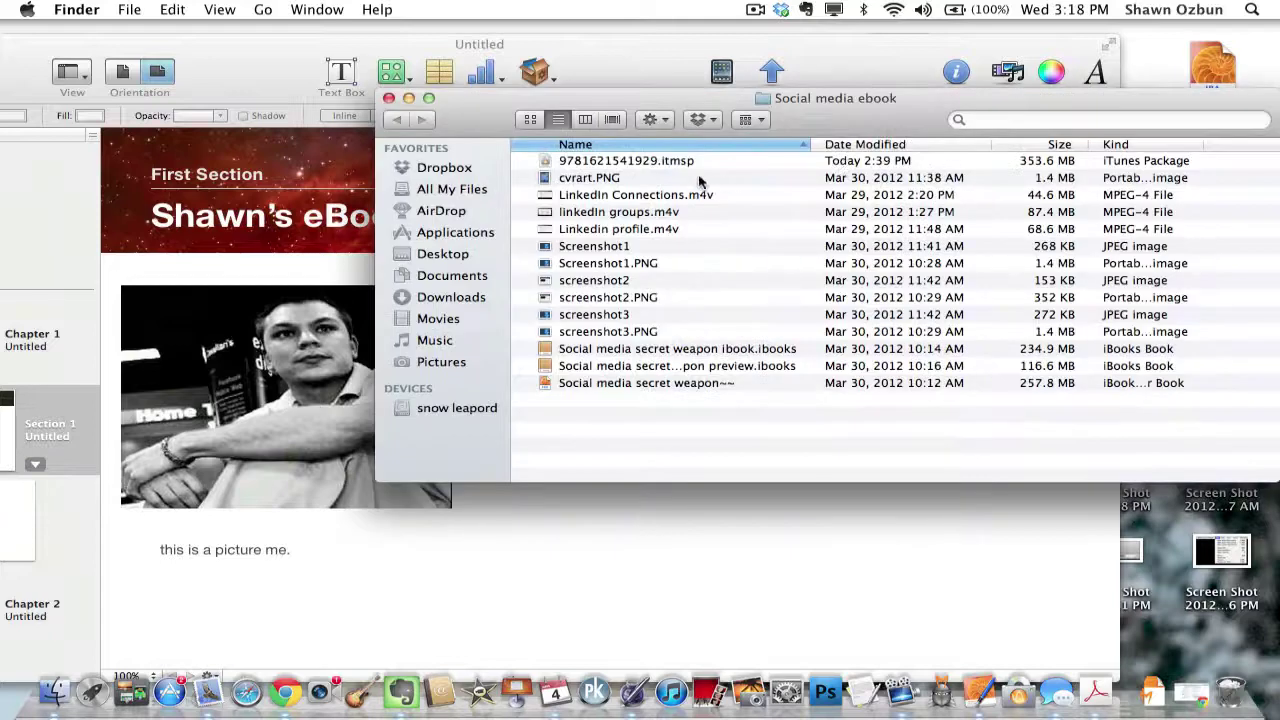
left_click_drag(597, 183, 348, 184)
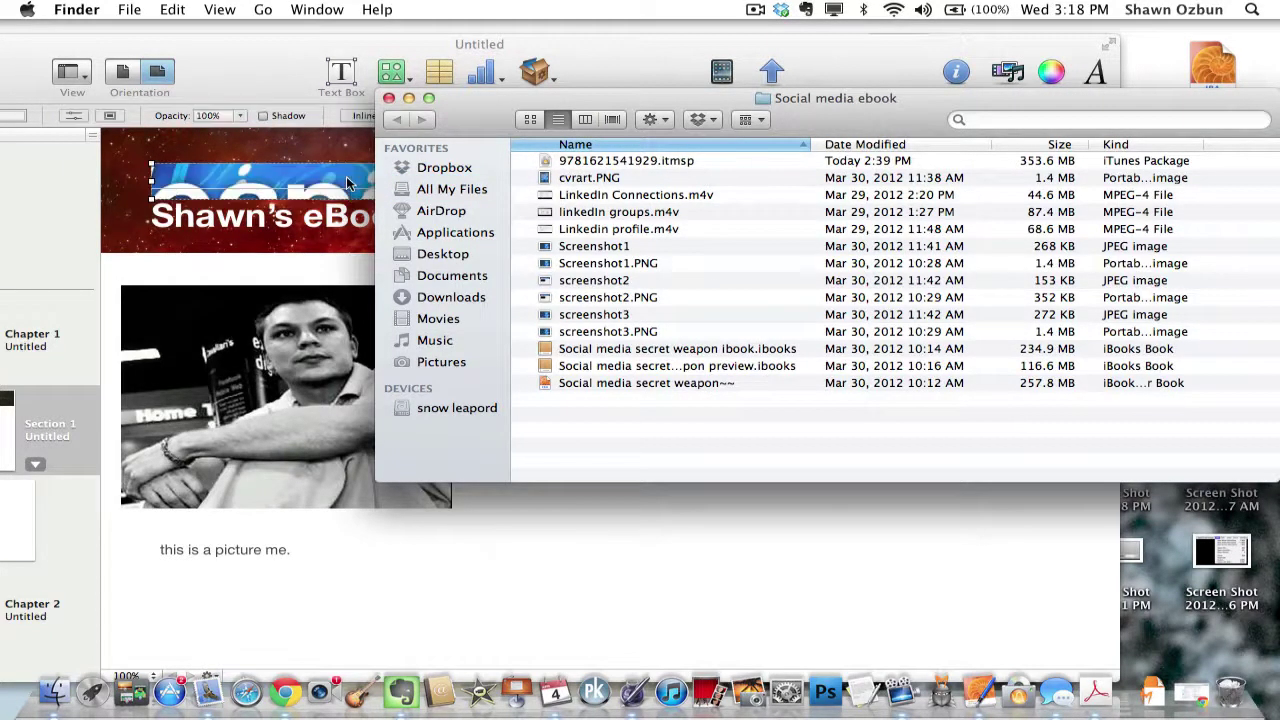
left_click(340, 170)
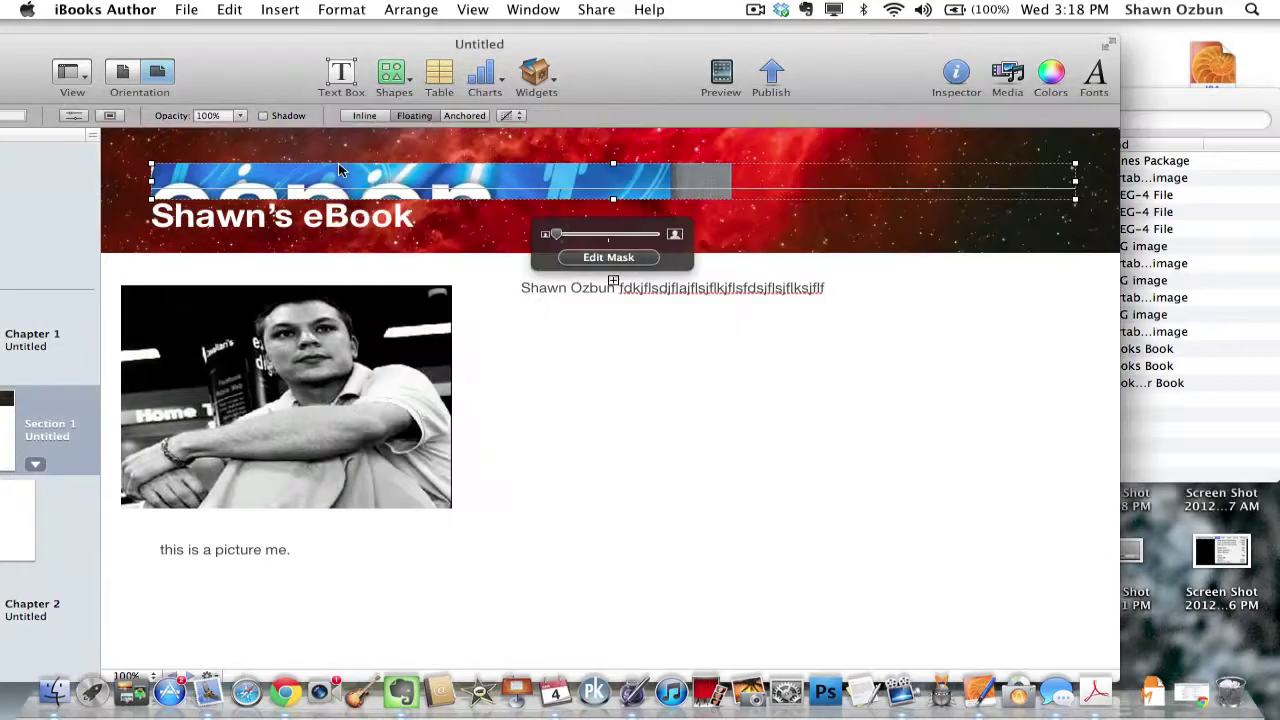
left_click(229, 10)
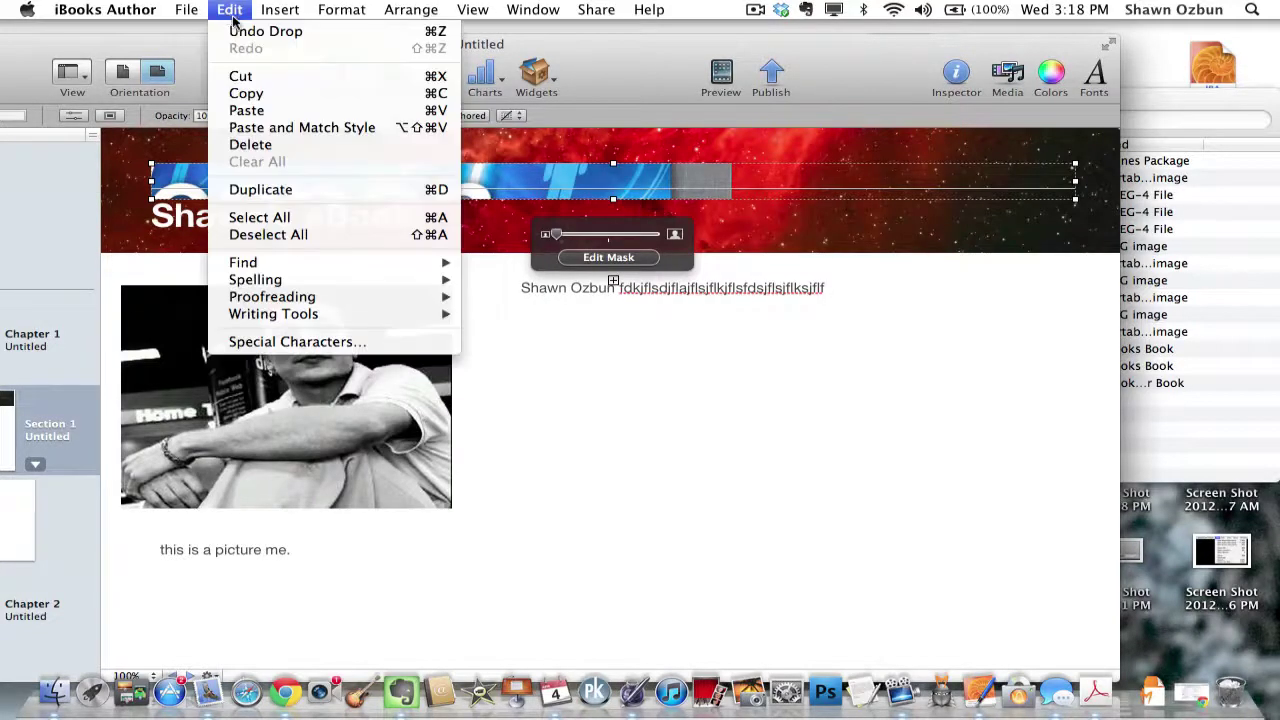
left_click(250, 24)
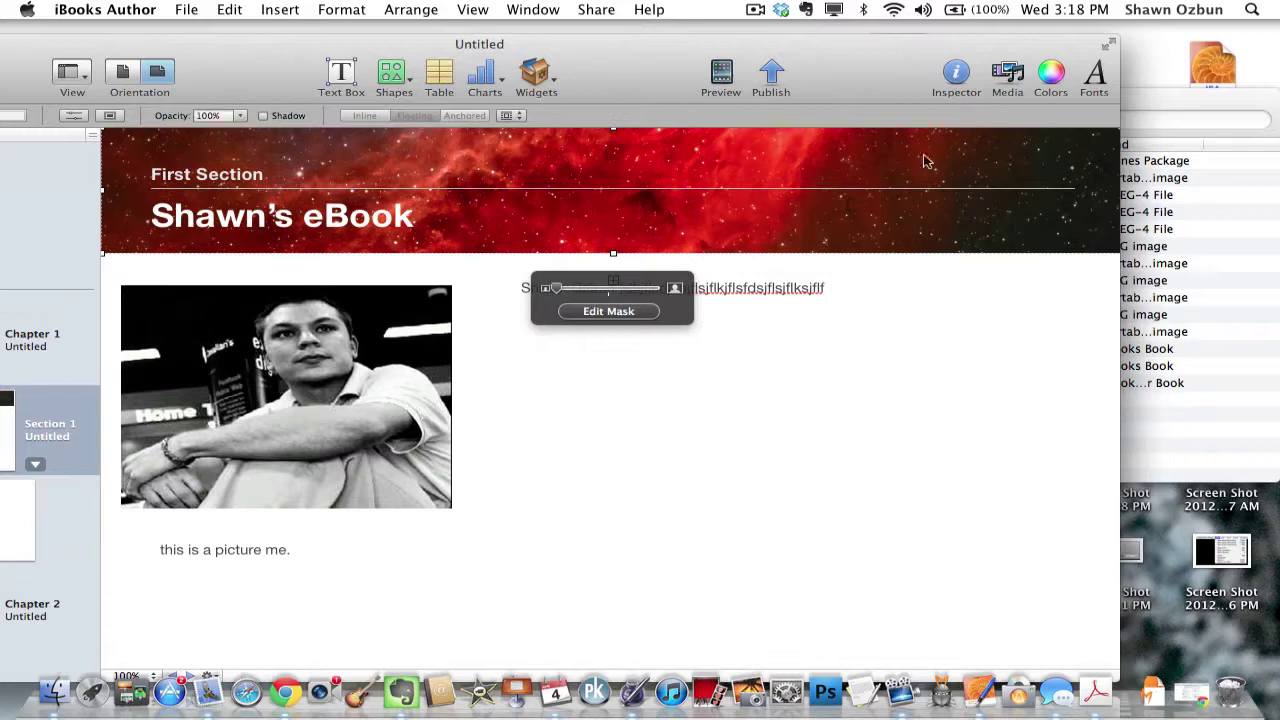
Re-drop cvrart.PNG onto the Section 1 header, nudge the photo into place, and show the cover.
left_click(1185, 110)
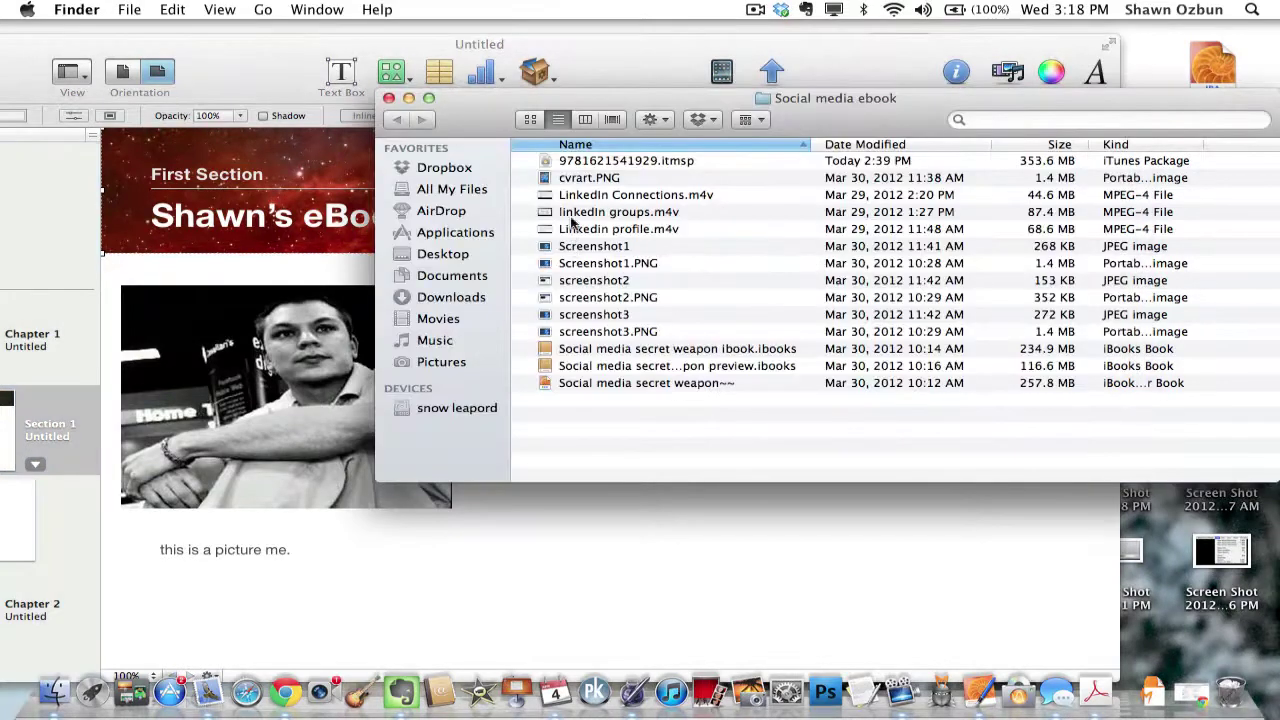
left_click_drag(572, 187, 337, 153)
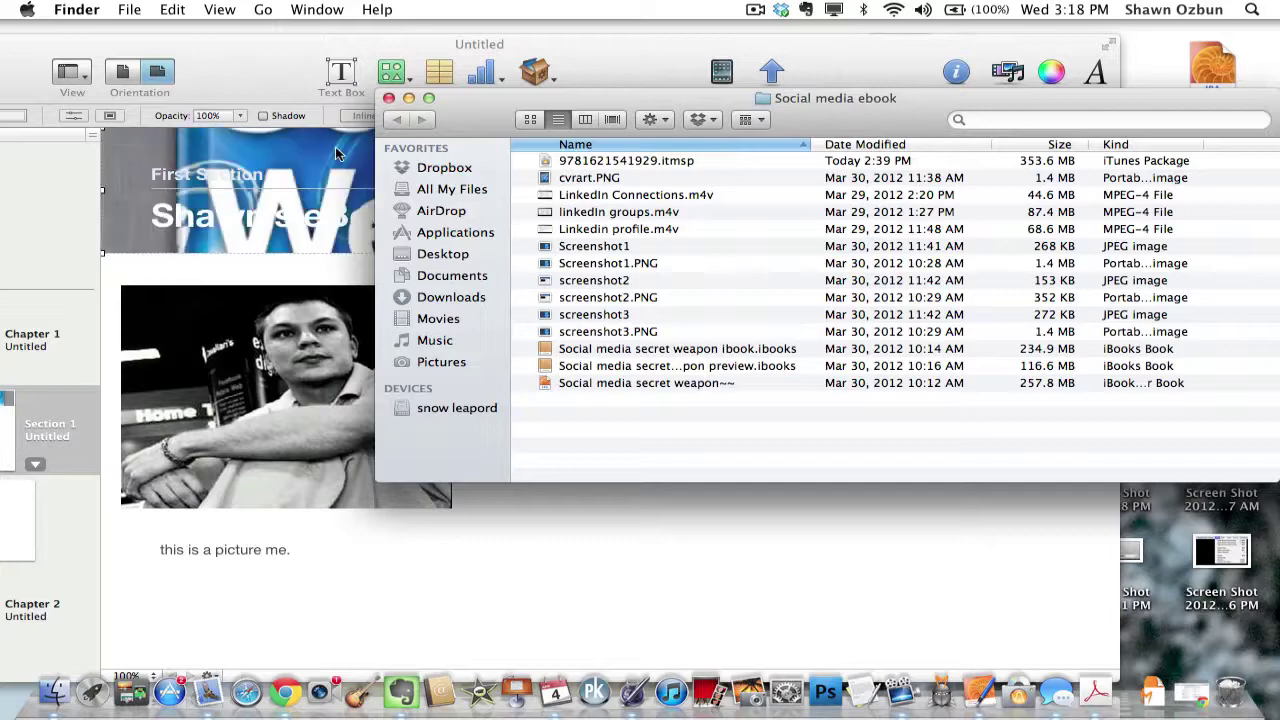
left_click(388, 97)
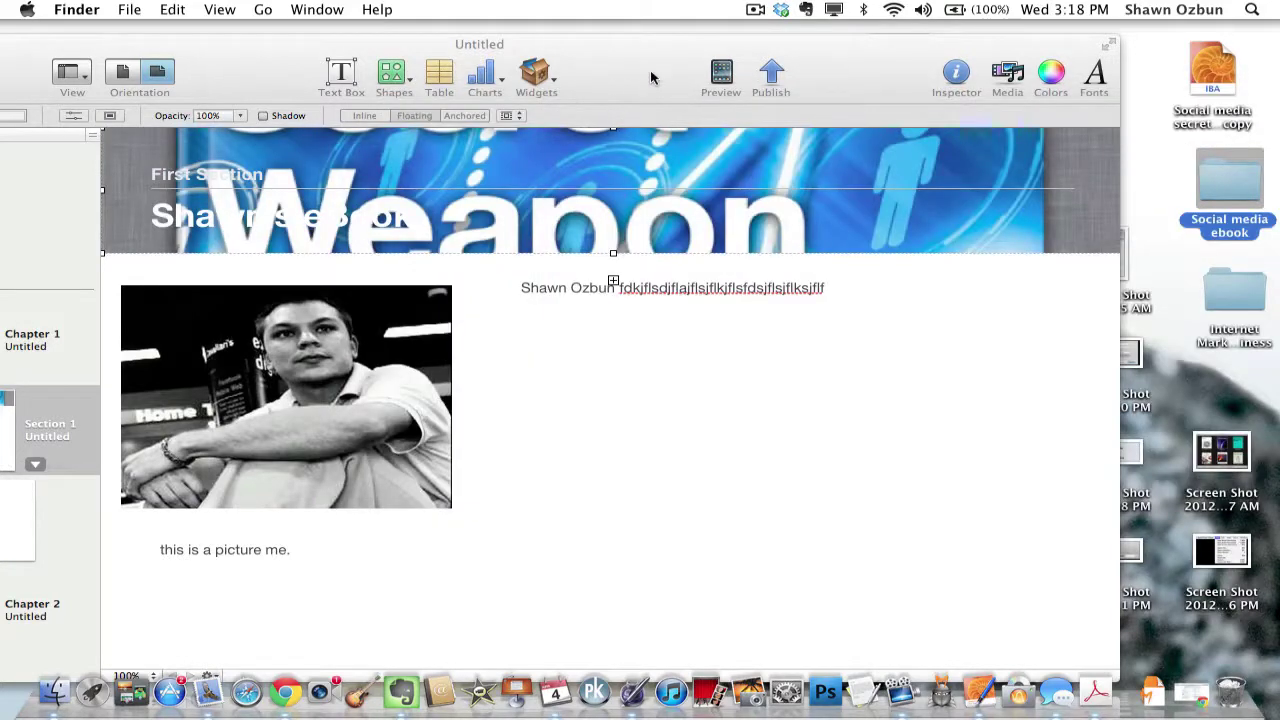
double_click(797, 62)
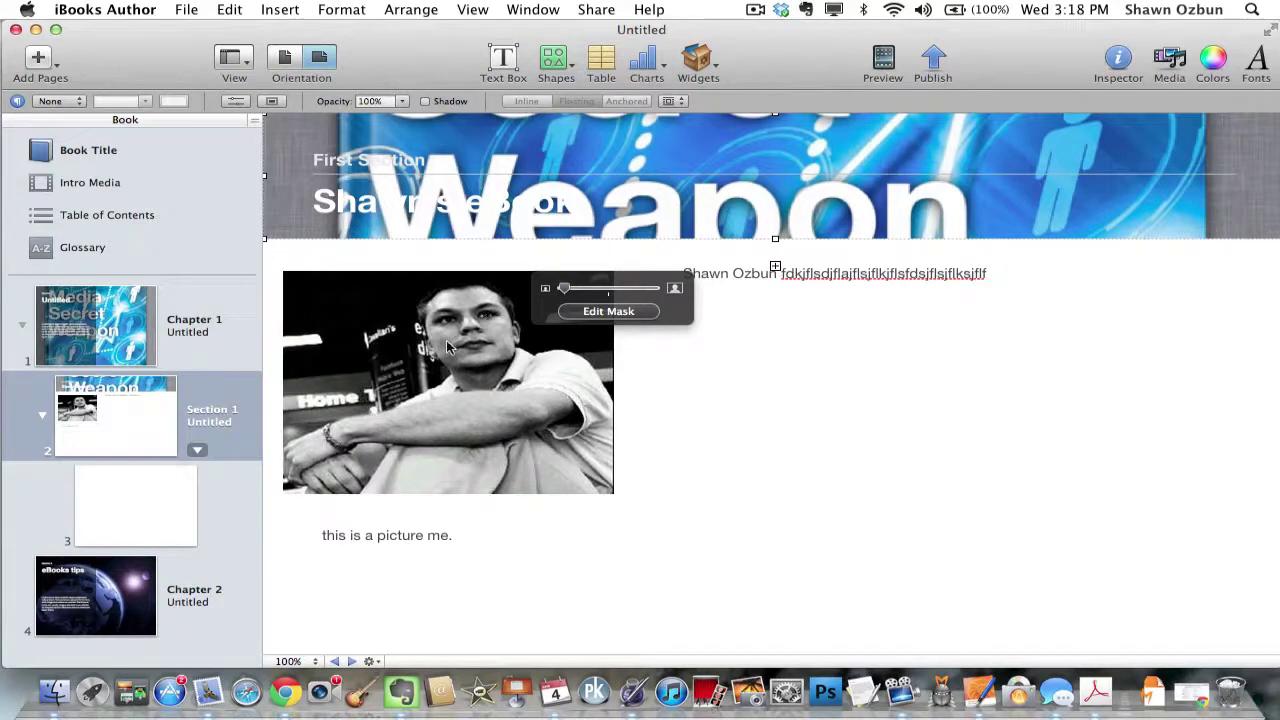
left_click_drag(484, 398, 512, 398)
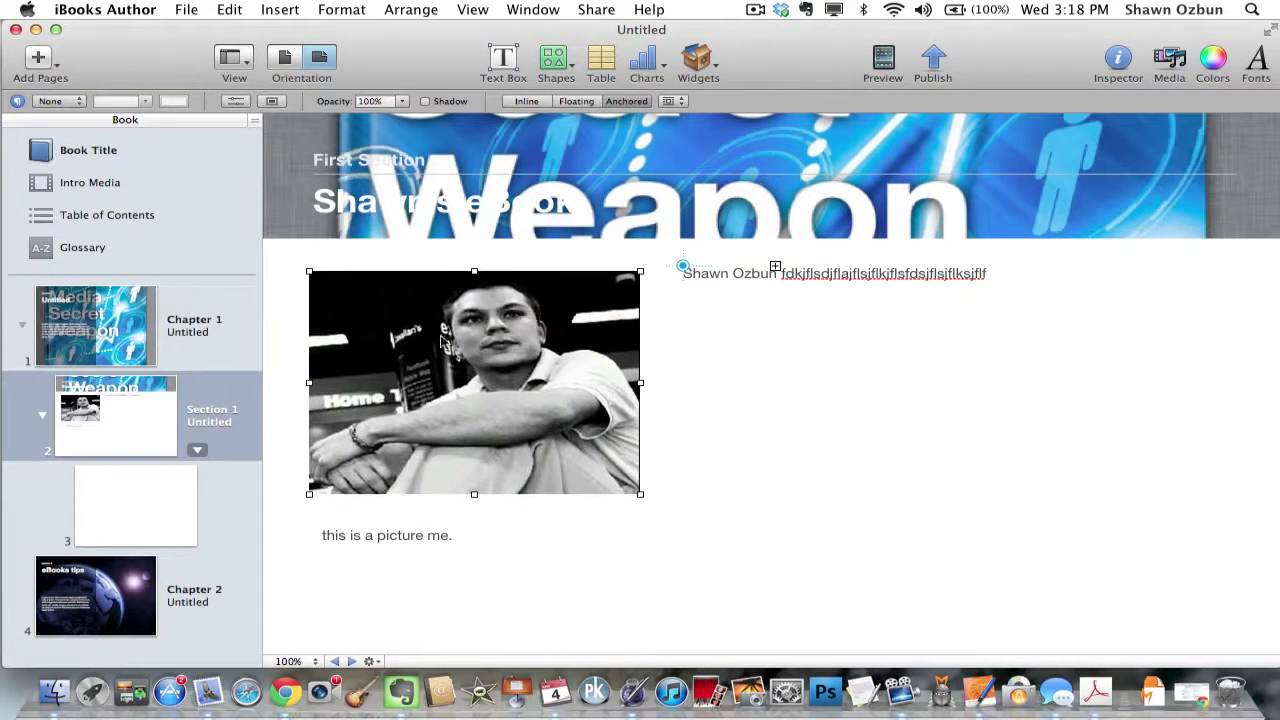
left_click(110, 155)
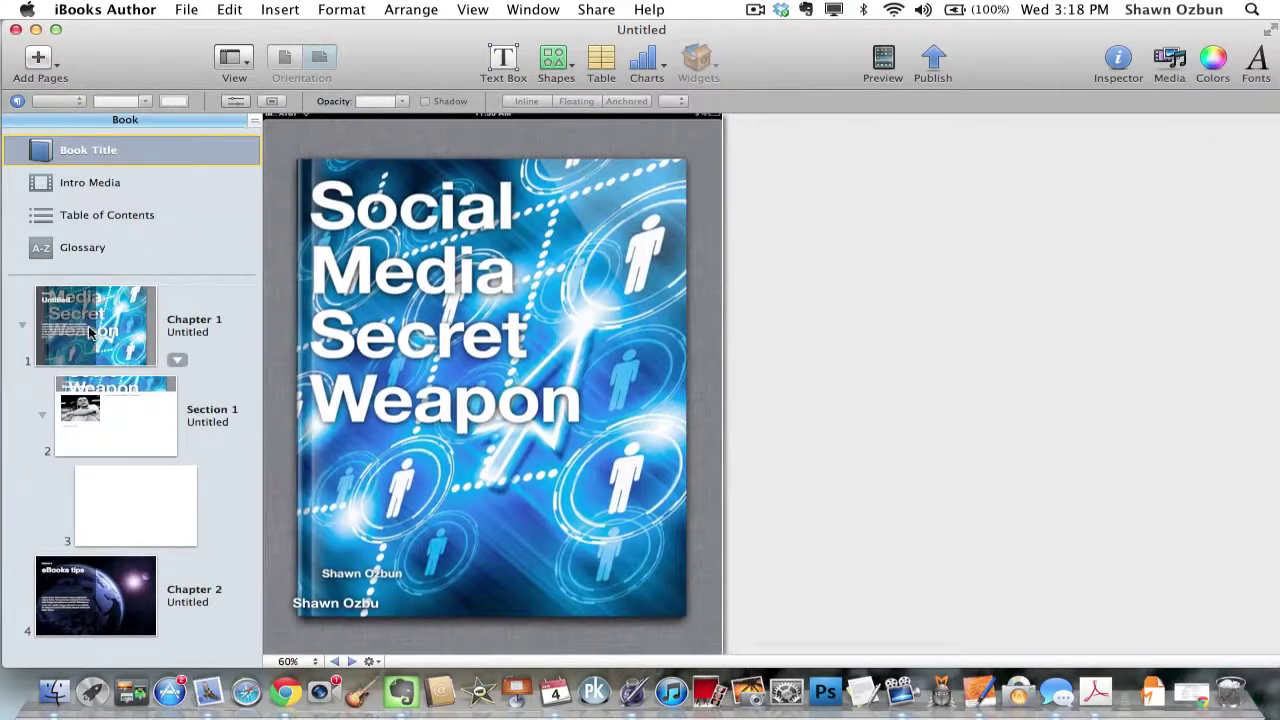
Drop cvrart.PNG from the Social media ebook folder onto the Chapter 2 eBooks tips page.
left_click(120, 395)
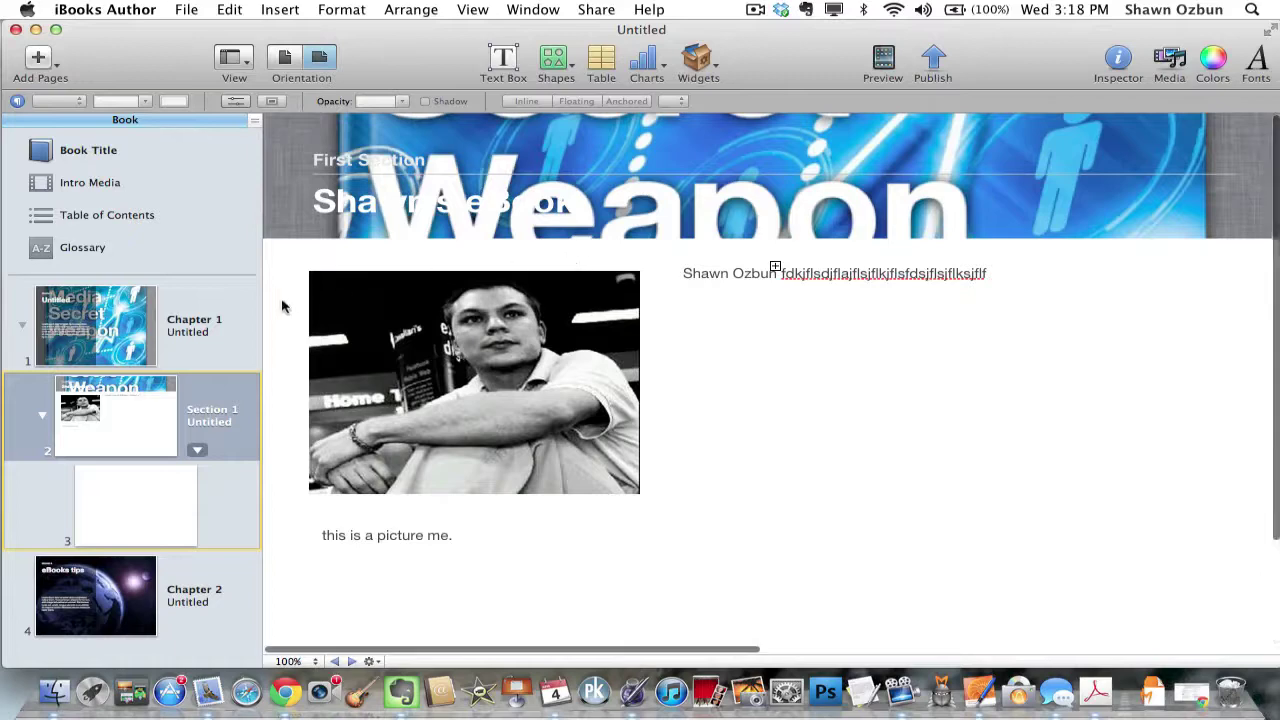
left_click(128, 612)
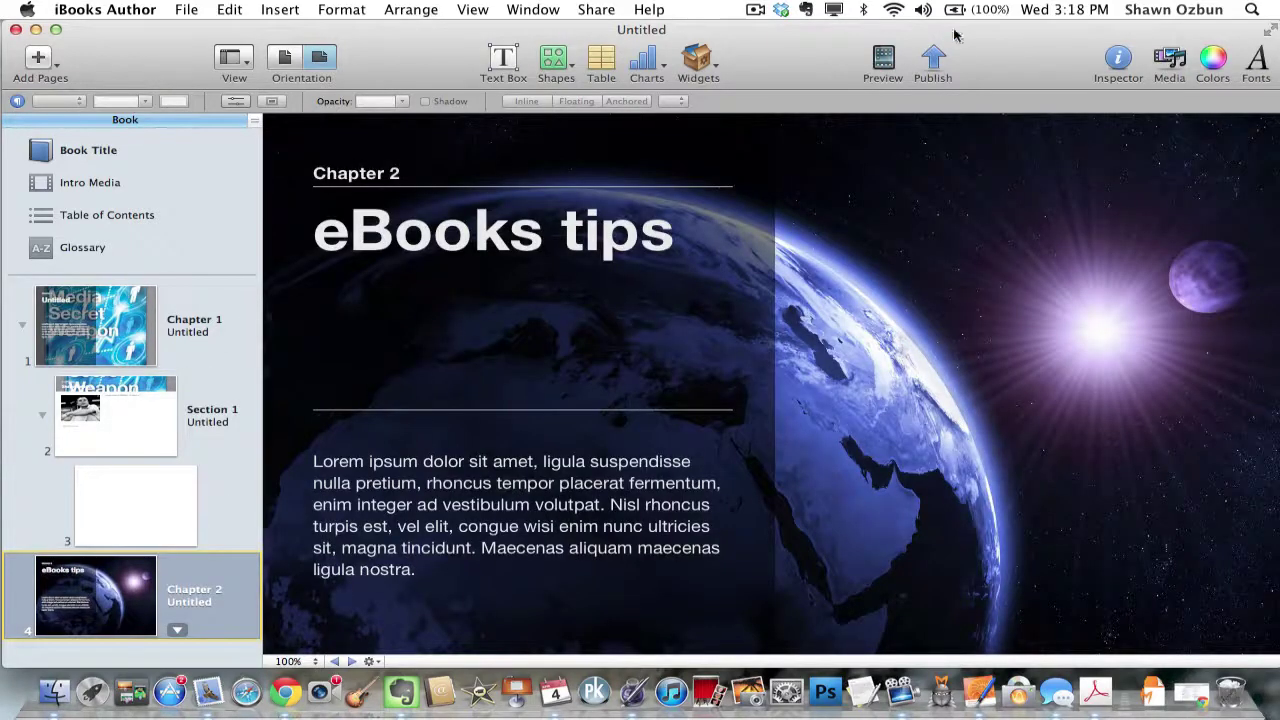
left_click_drag(1020, 30, 796, 38)
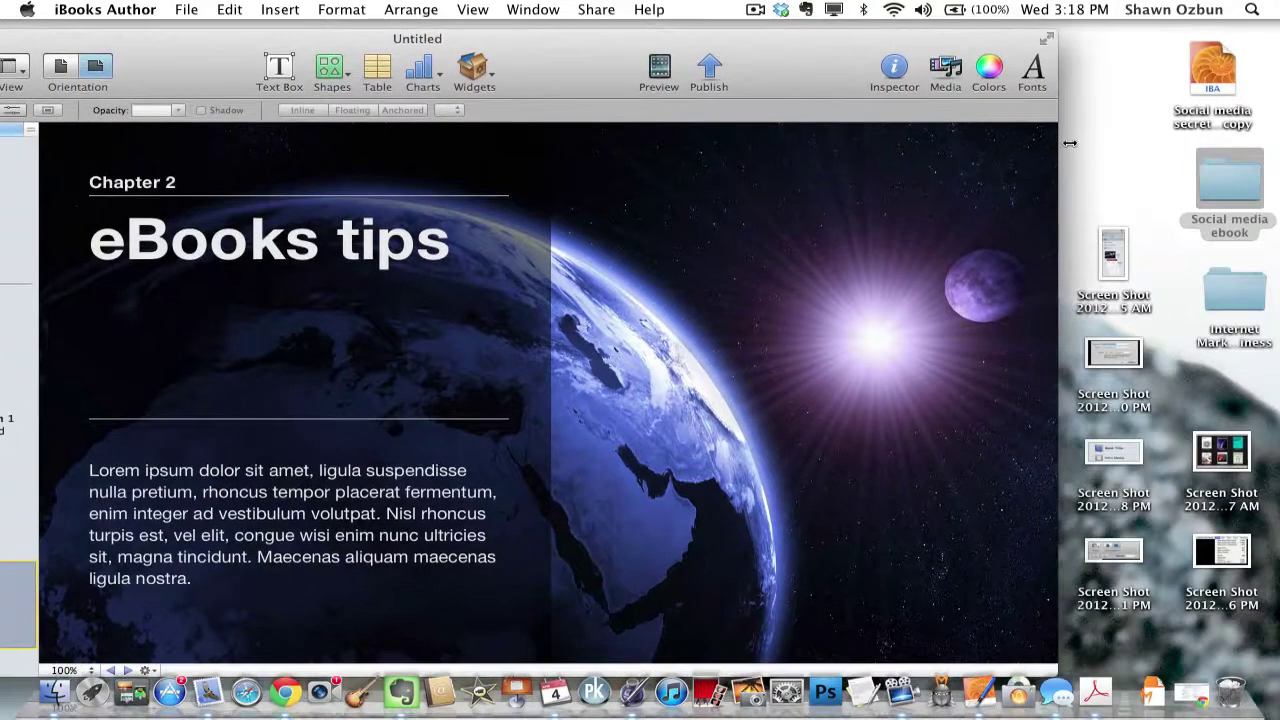
double_click(1228, 187)
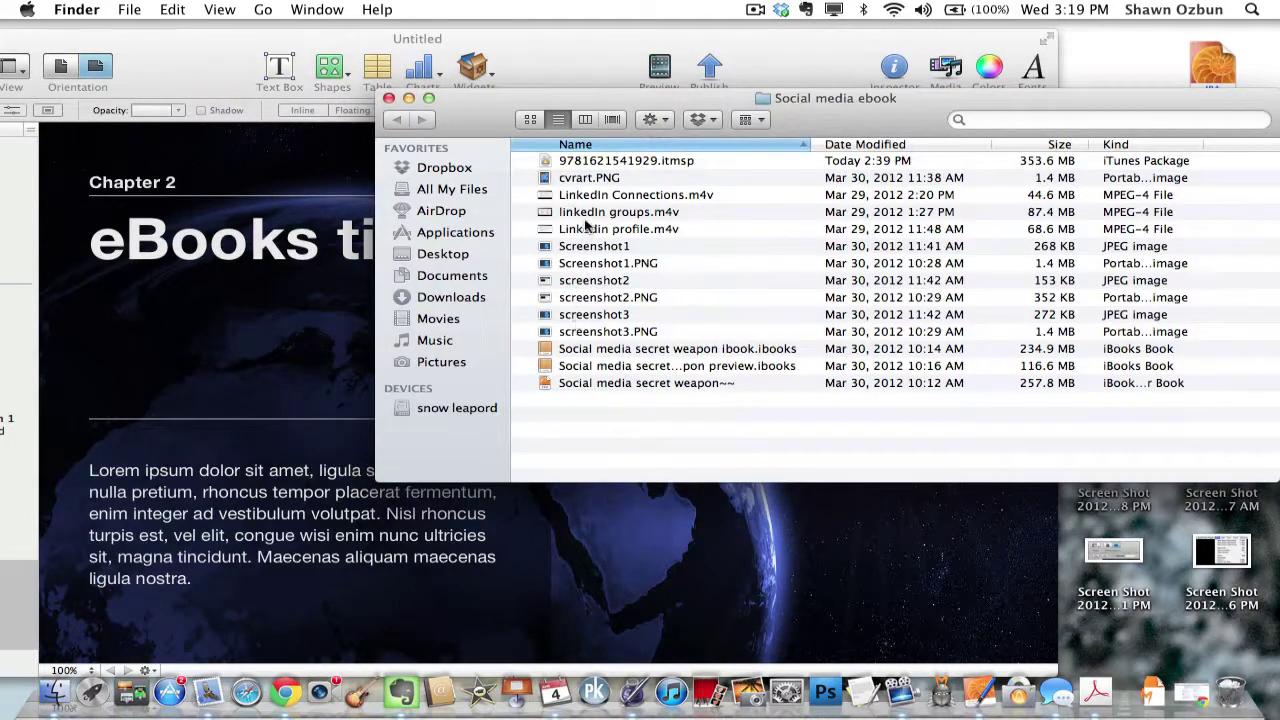
left_click_drag(585, 178, 798, 515)
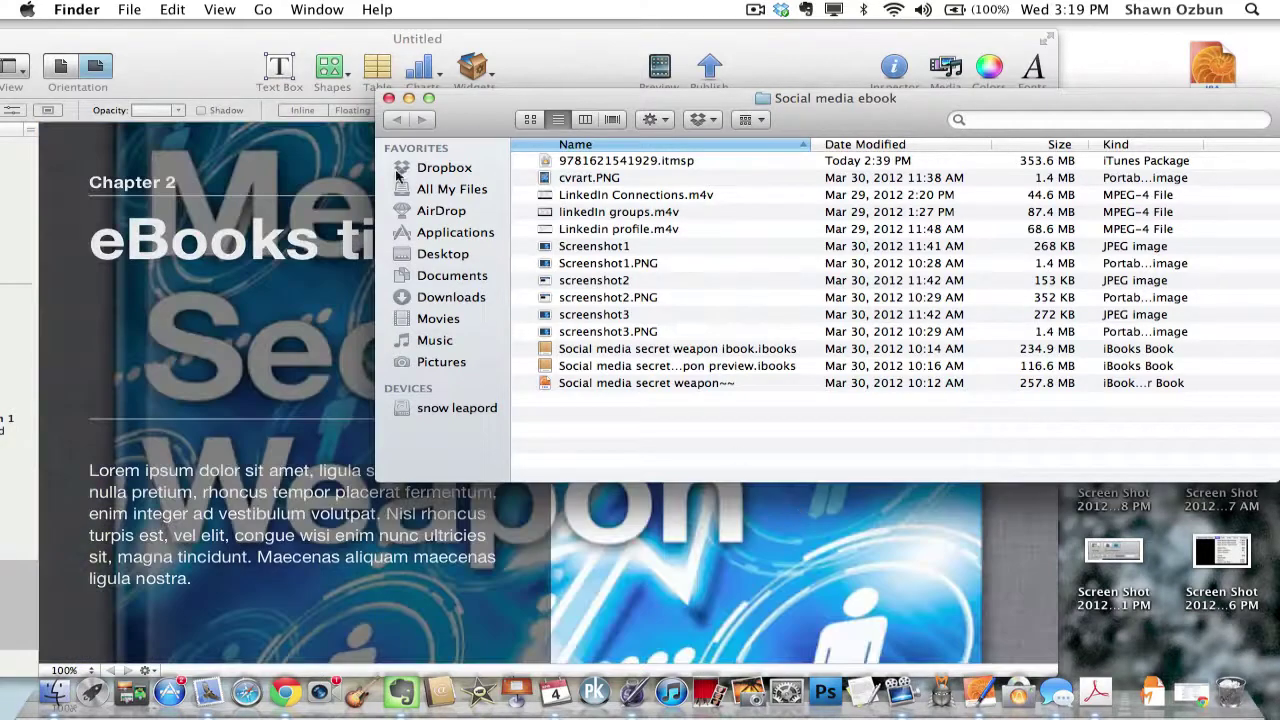
left_click(389, 97)
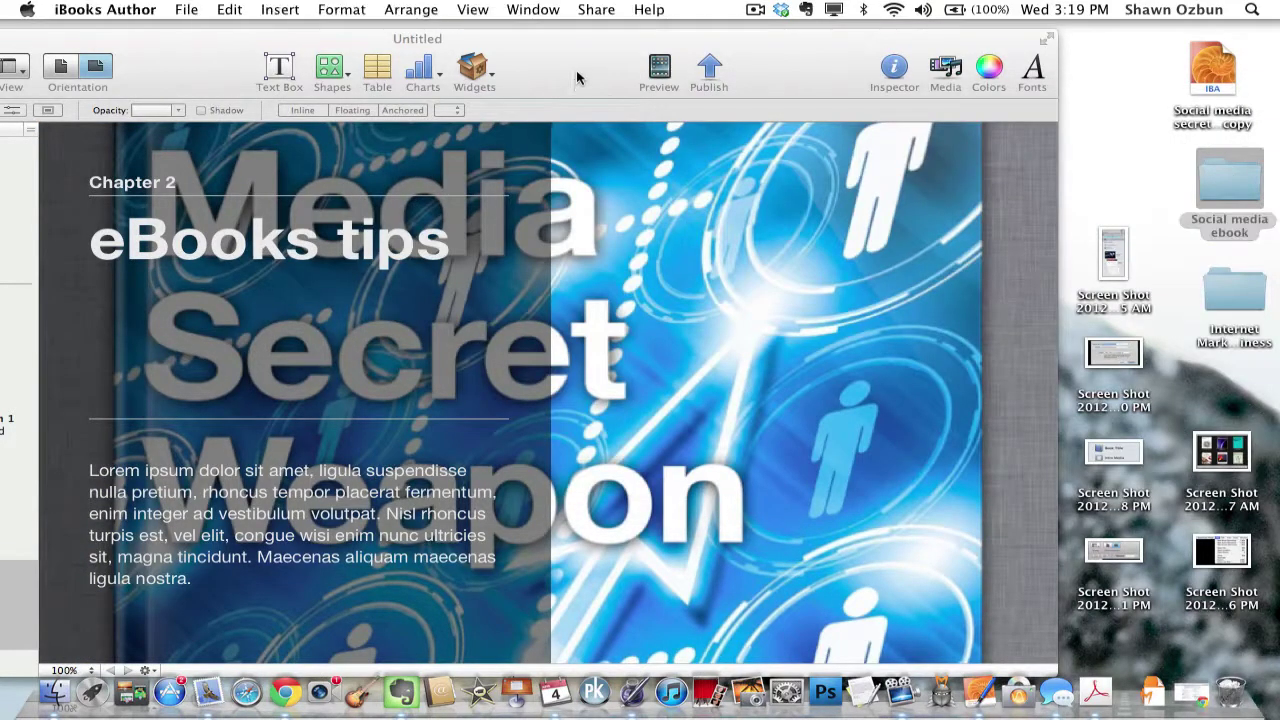
left_click_drag(576, 70, 798, 62)
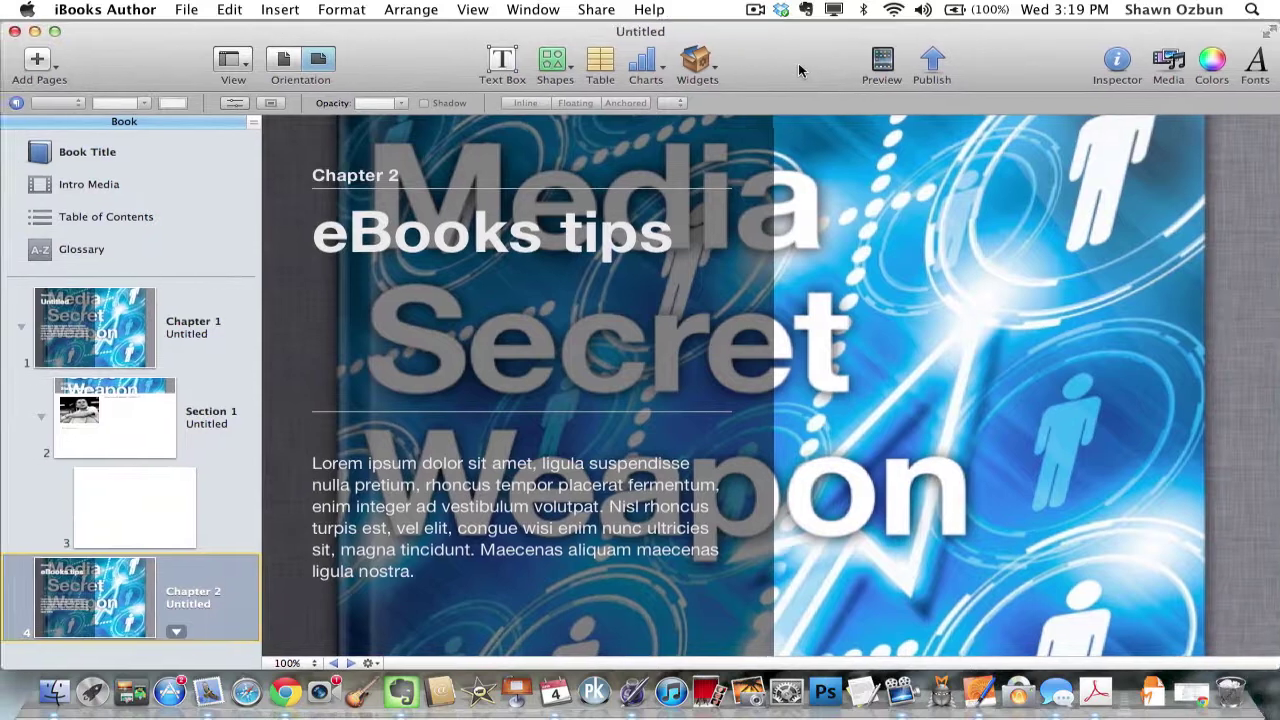
Move the caption "this is a picture me." beneath the photo and set it in Haettenschweiler.
left_click(133, 396)
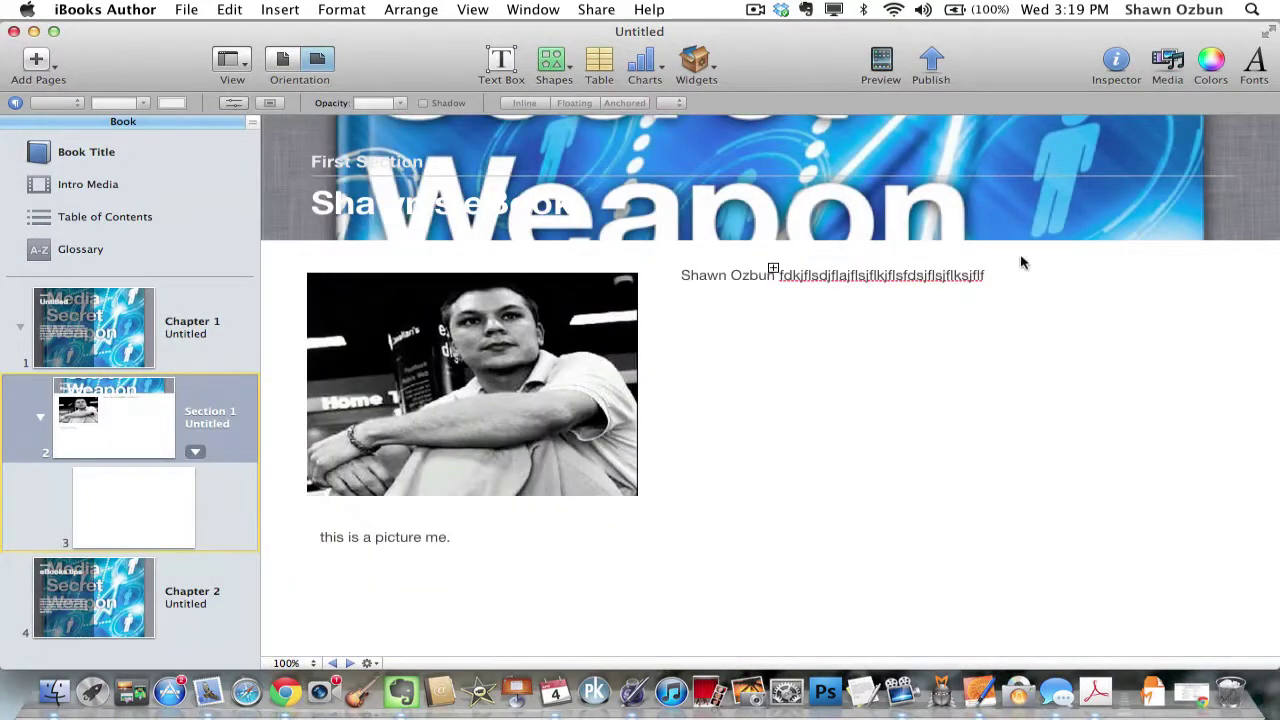
left_click(459, 558)
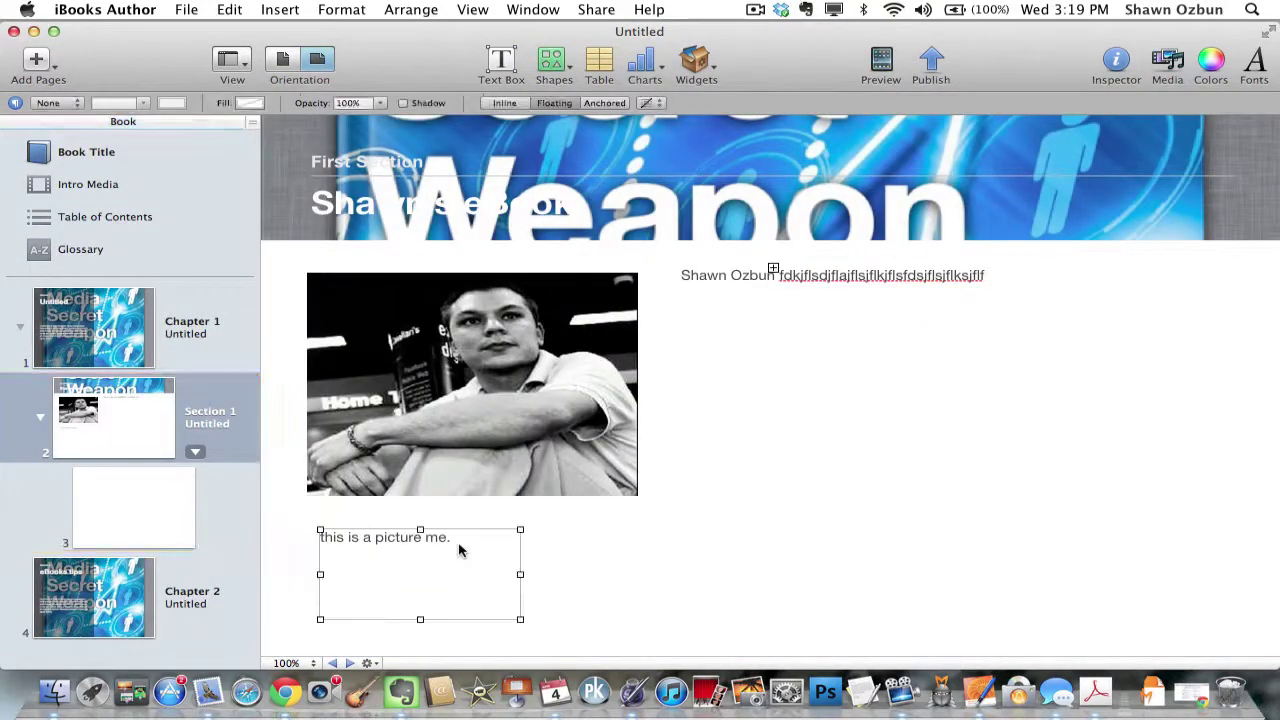
left_click_drag(459, 549, 320, 520)
double_click(467, 533)
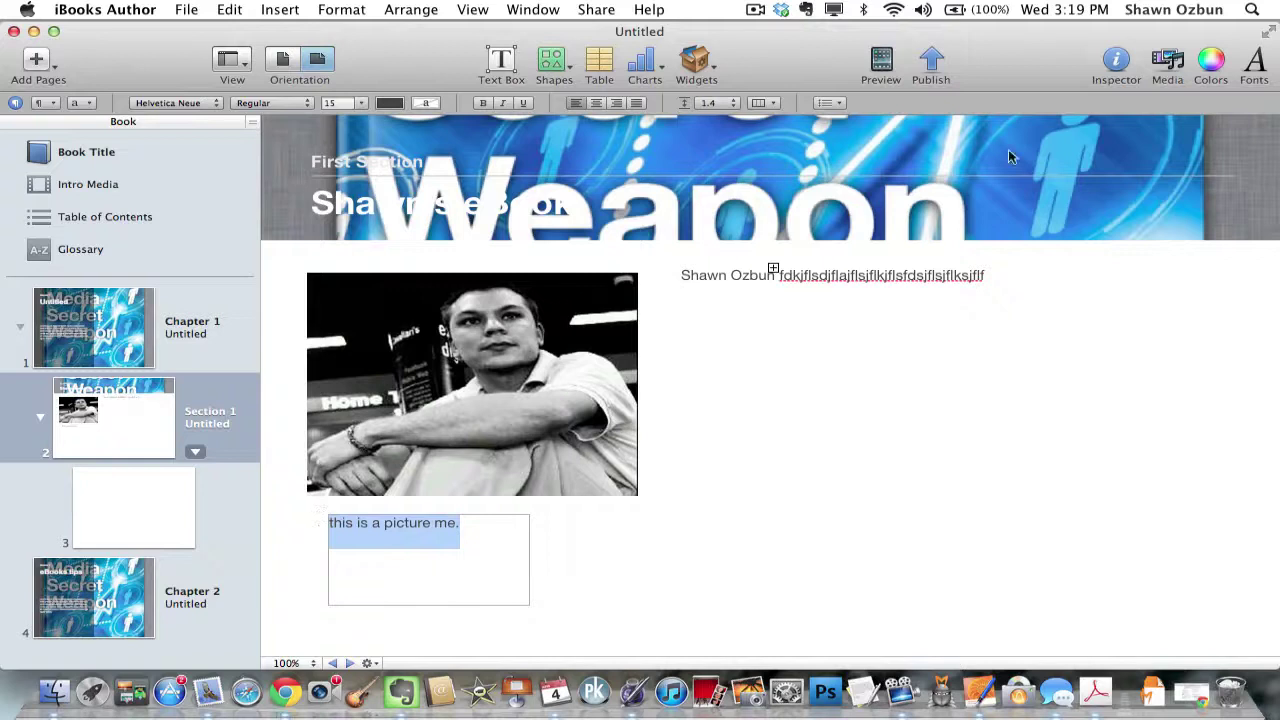
left_click(1255, 66)
left_click(915, 550)
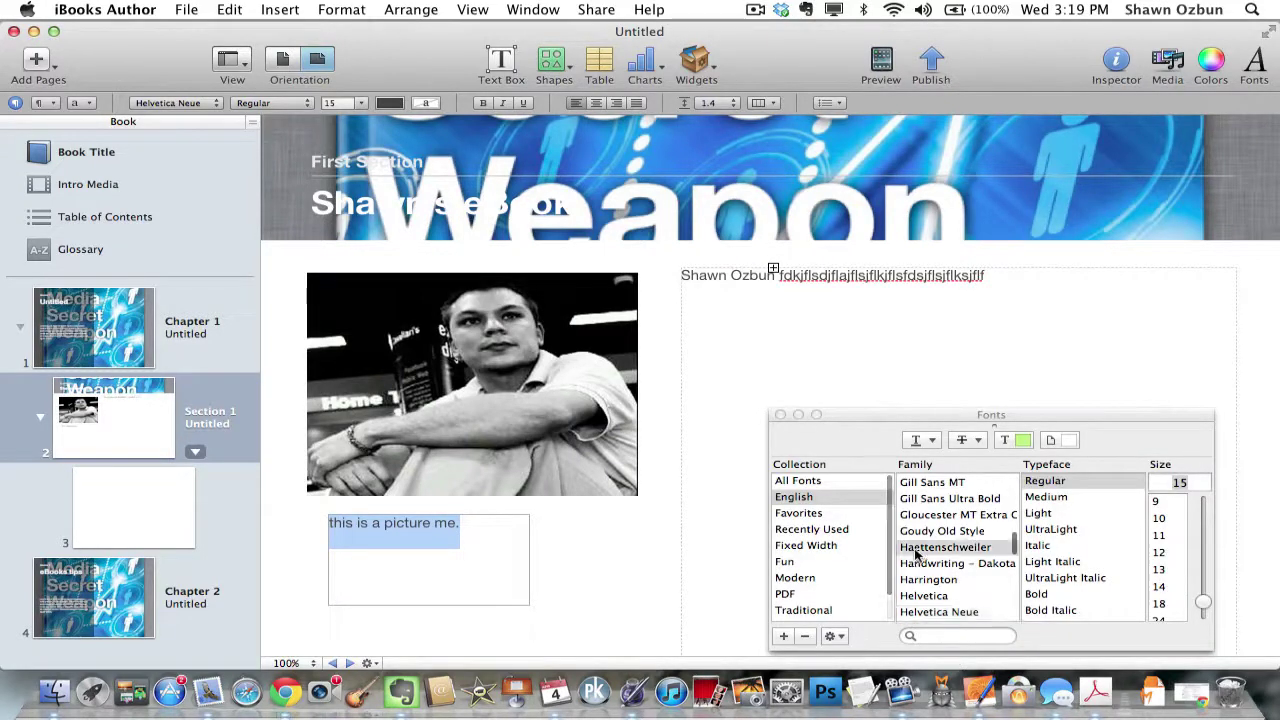
left_click(809, 563)
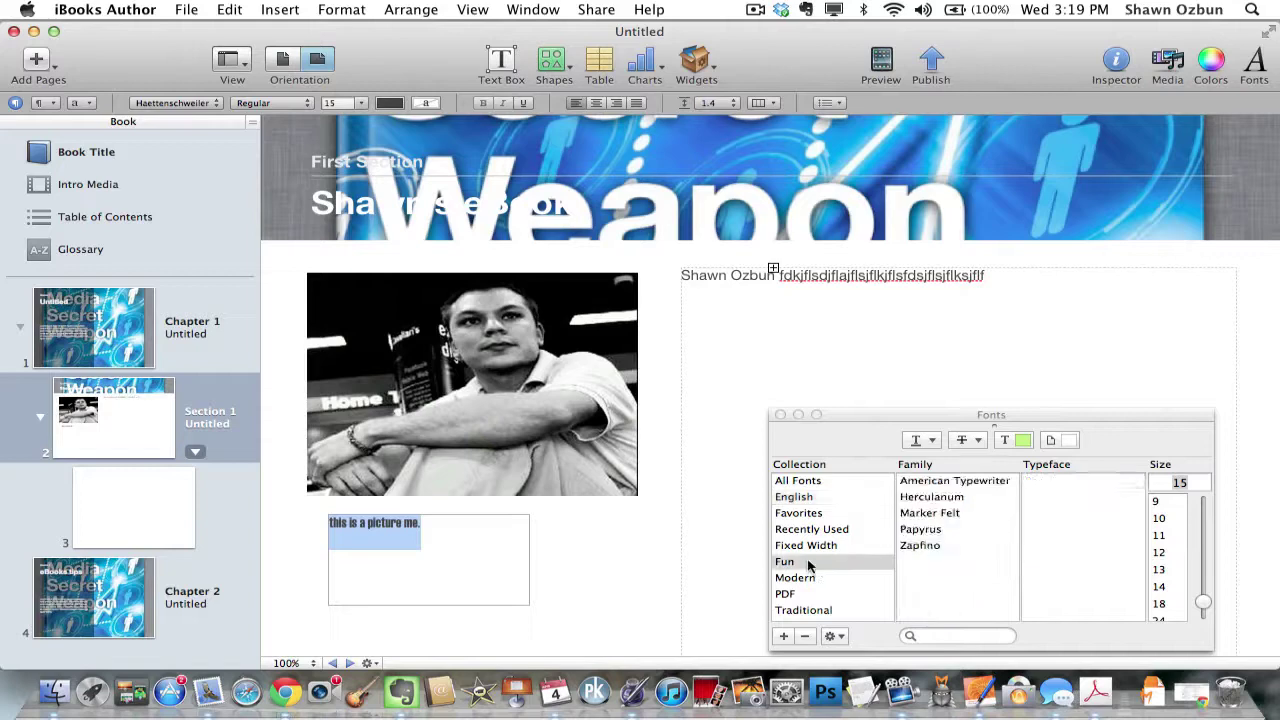
left_click(780, 415)
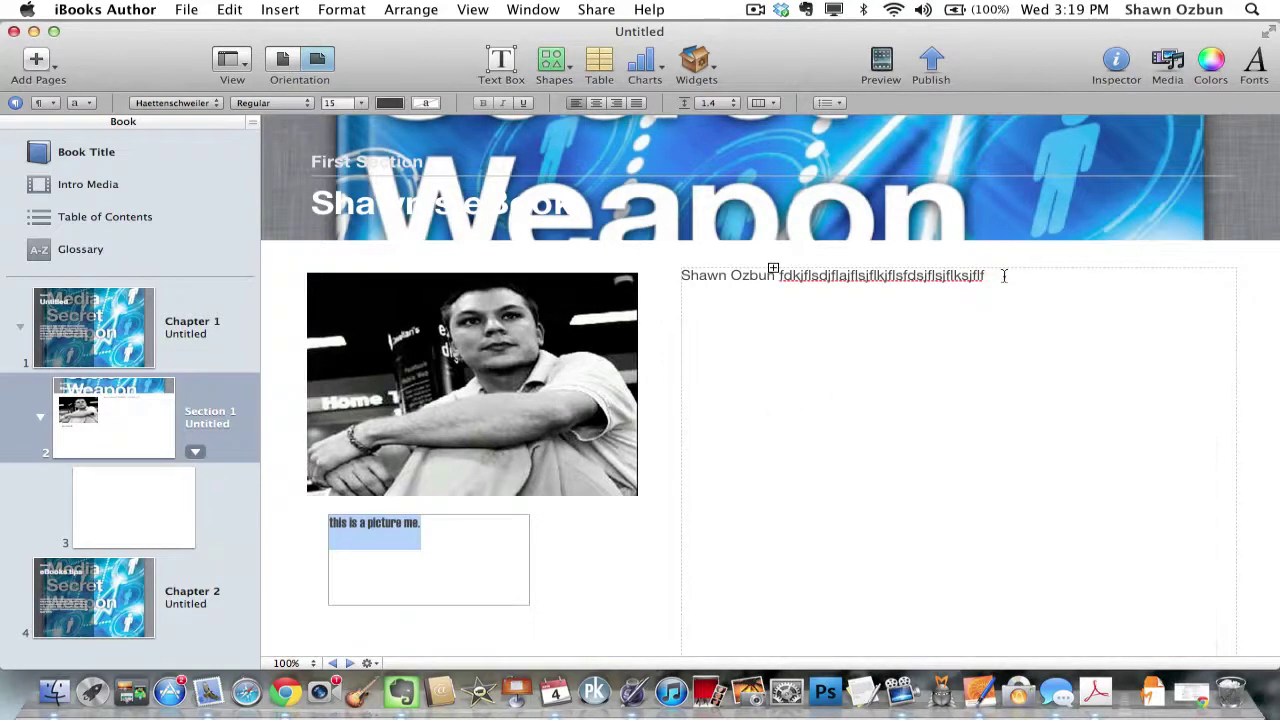
Colour the caption text blue.
left_click(1211, 65)
left_click(311, 441)
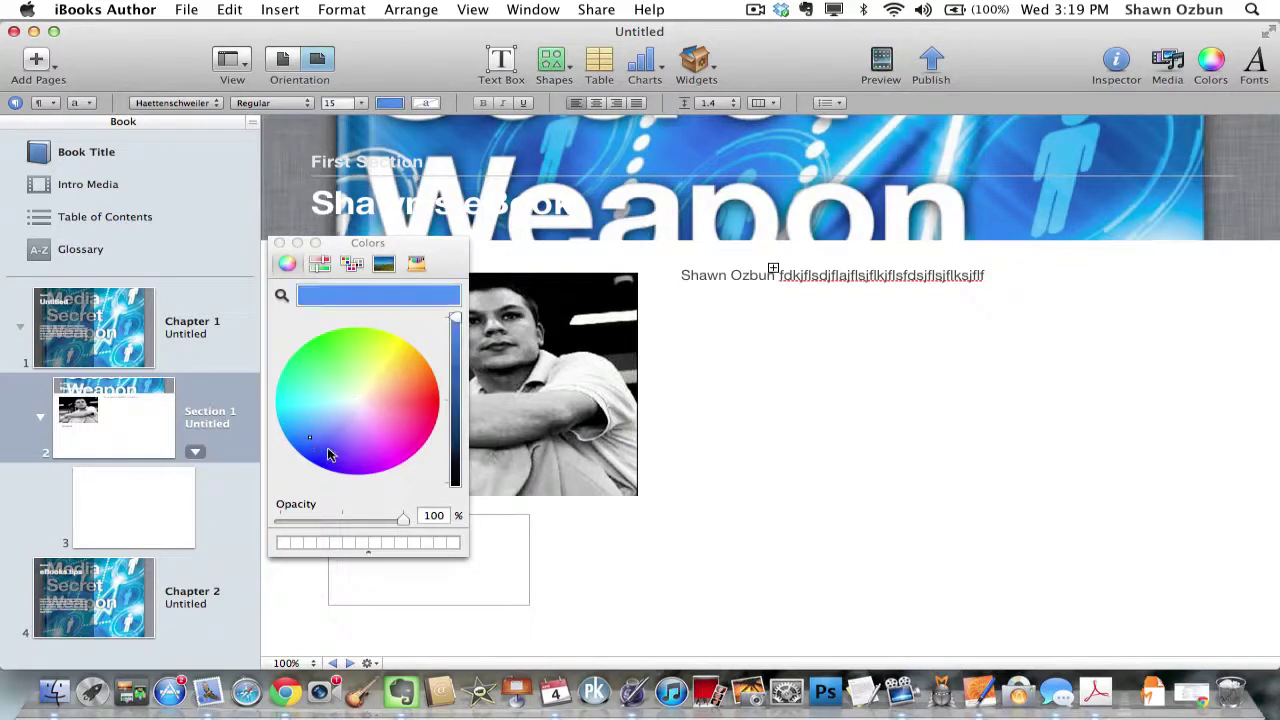
left_click(280, 243)
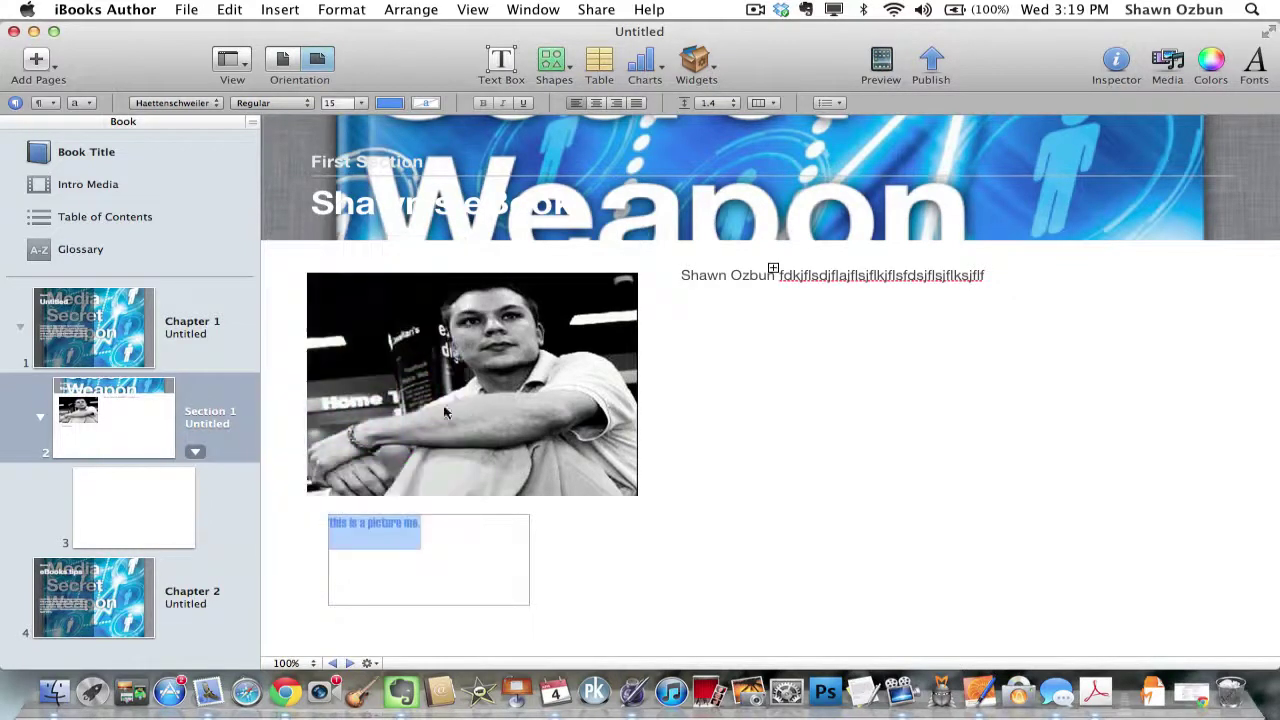
left_click(558, 532)
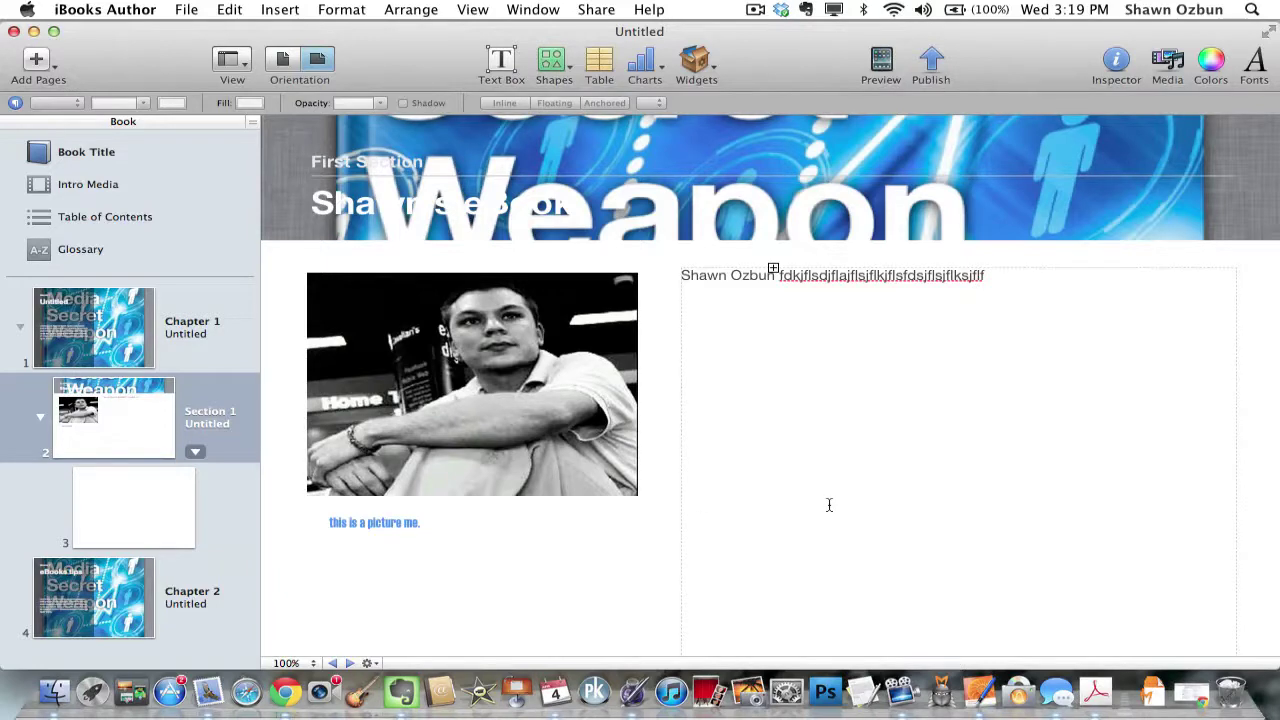
Look at the Add Pages choices without adding any, then go via Table of Contents to Intro Media.
scroll(780, 340, "down", 1)
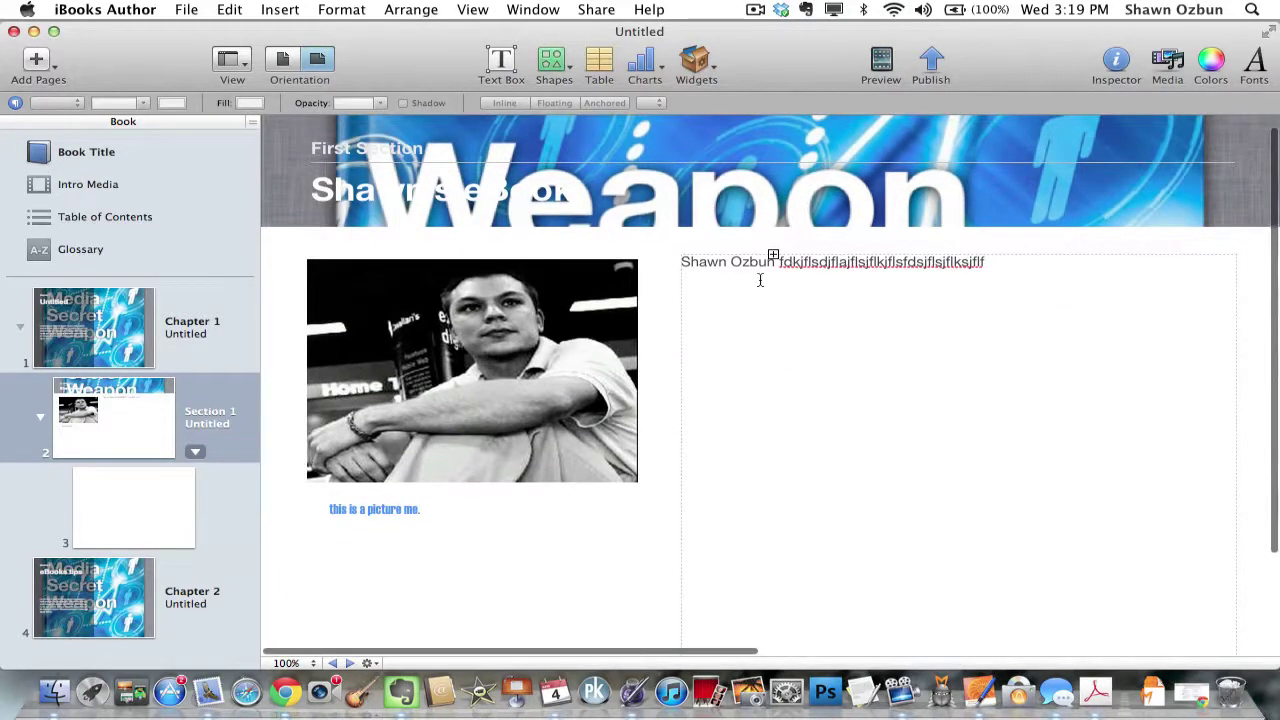
scroll(760, 280, "down", 3)
scroll(760, 280, "up", 4)
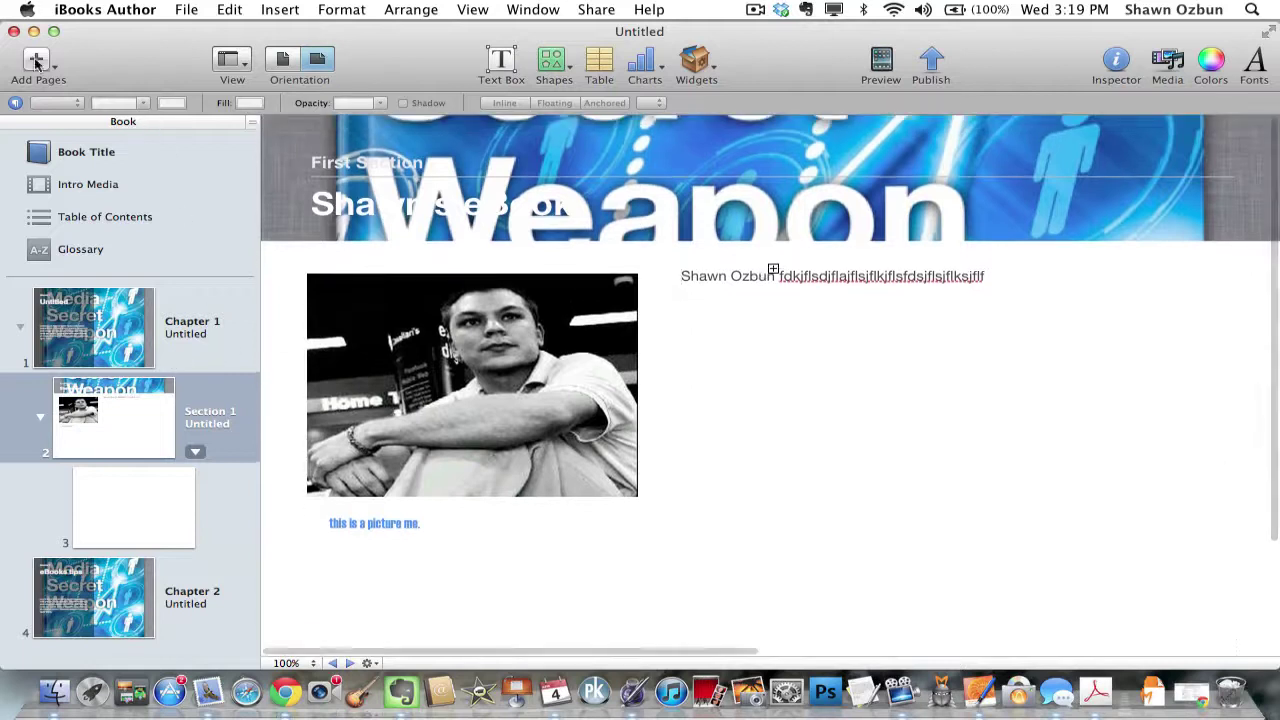
left_click(36, 62)
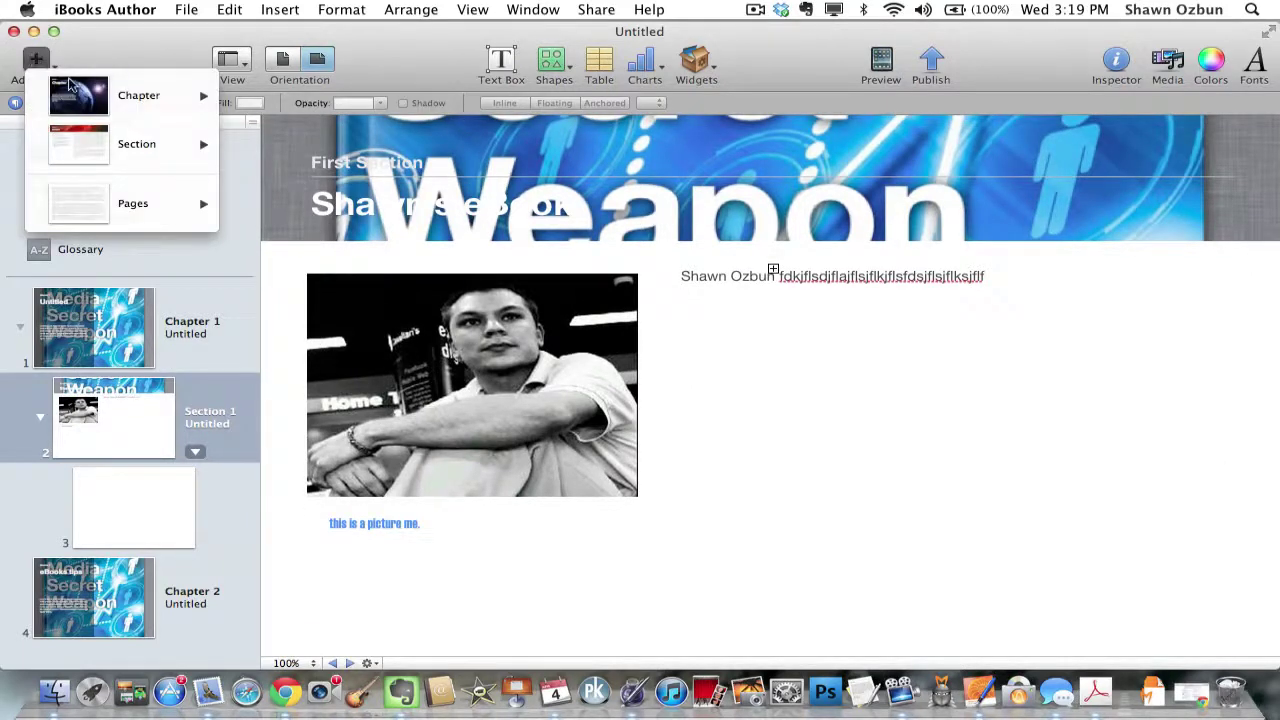
mouse_move(141, 187)
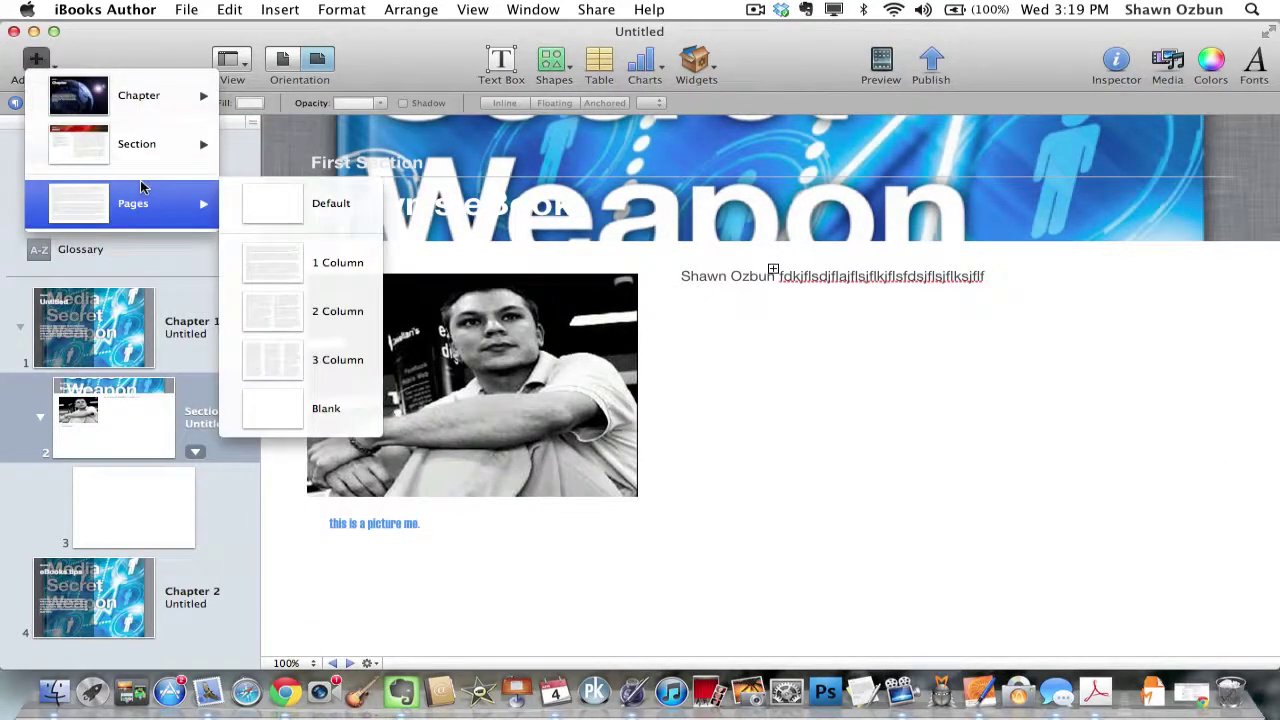
mouse_move(132, 96)
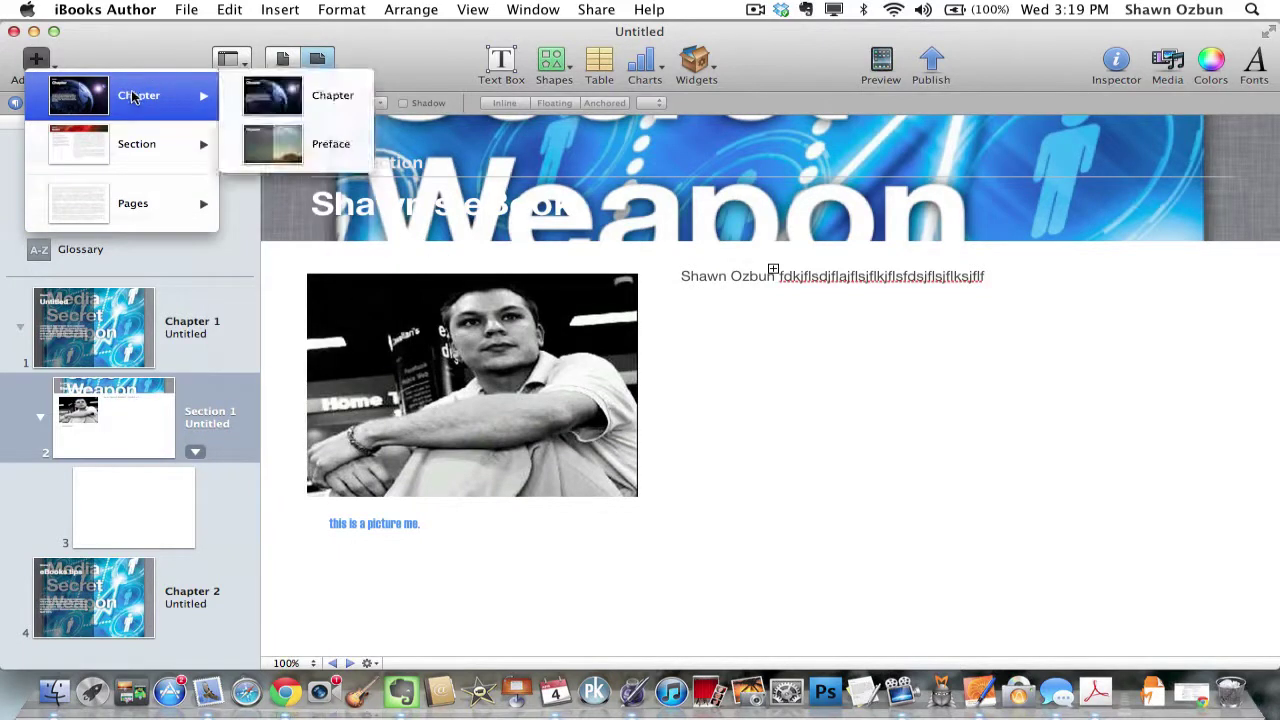
left_click(788, 77)
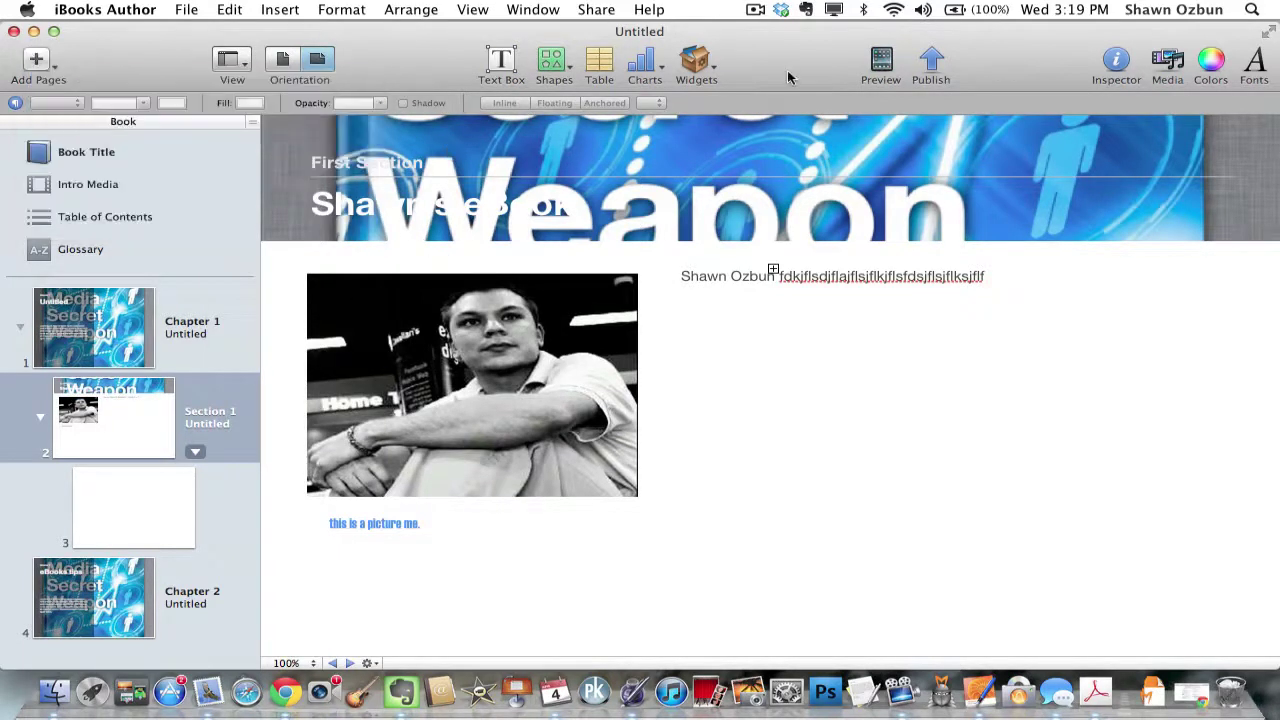
left_click(121, 217)
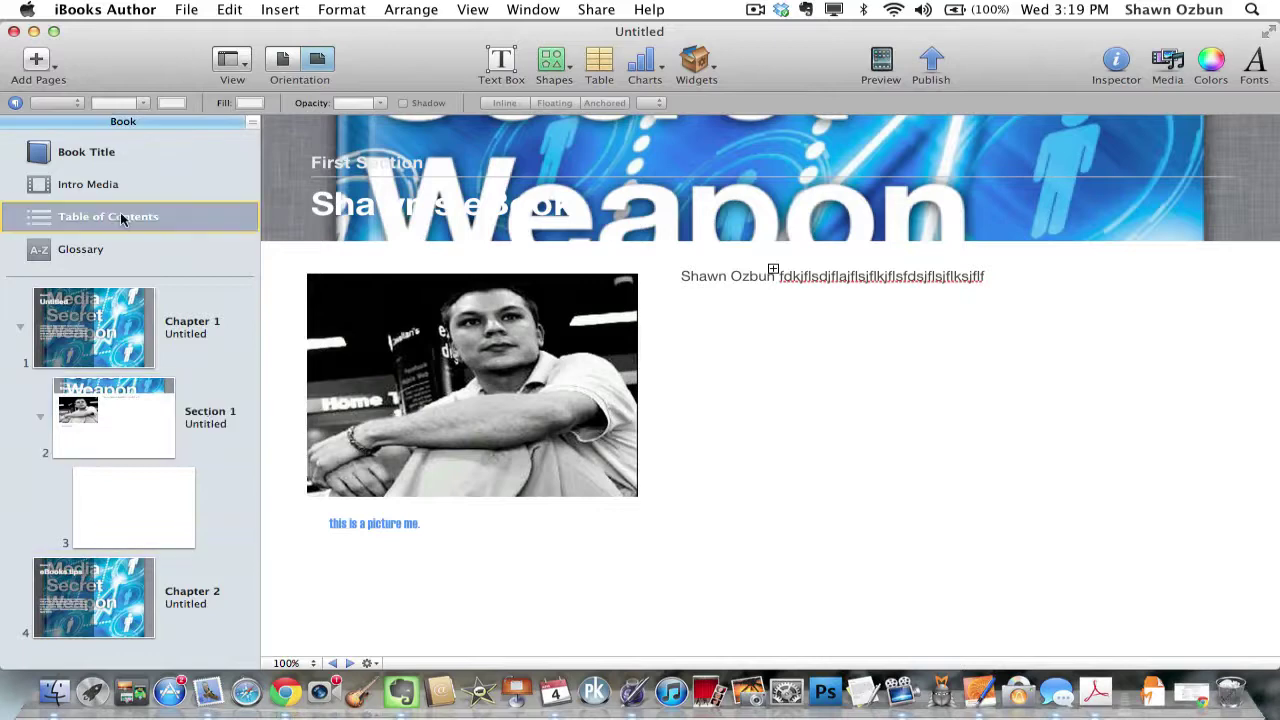
left_click(108, 183)
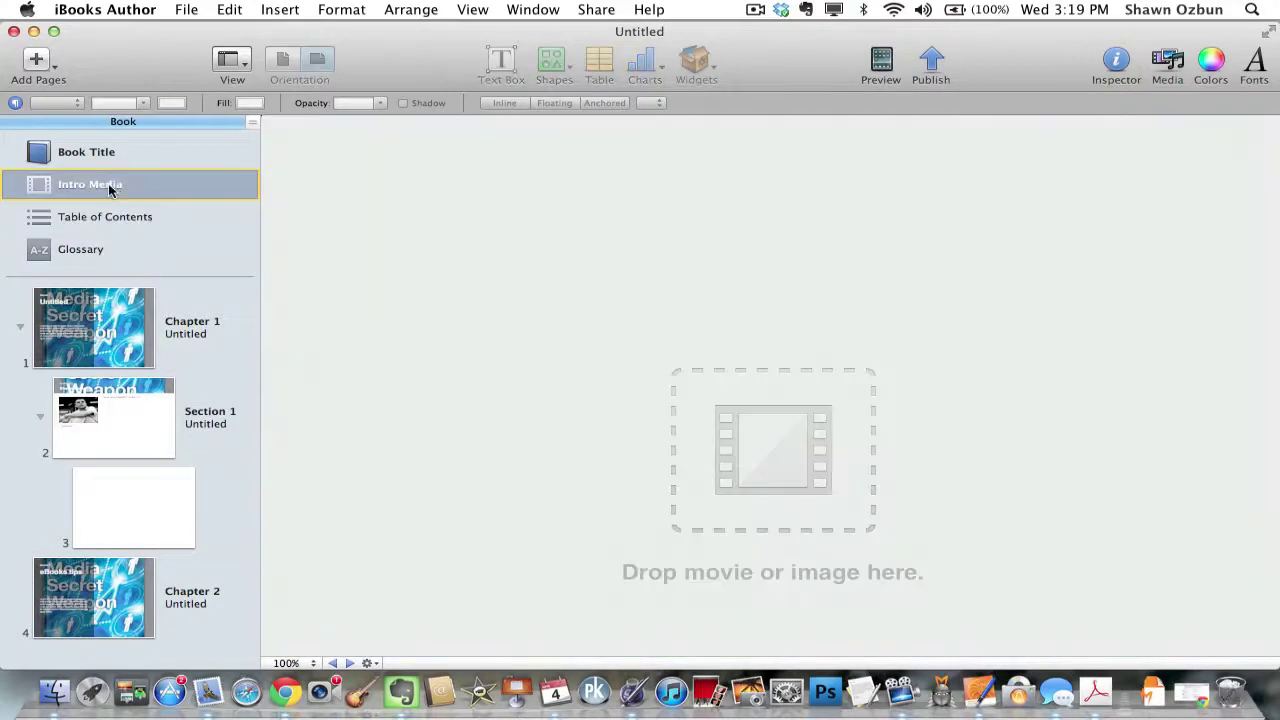